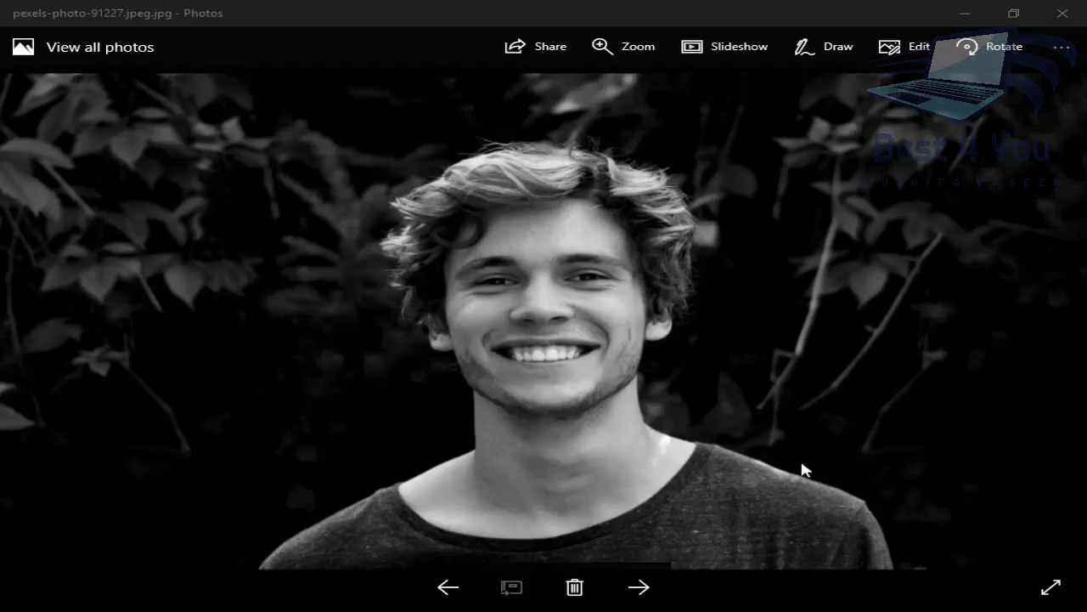
# Compare the black-and-white and colour versions of the pexels-photo-91227 portrait in the photo viewer.
pyautogui.click(664, 593)
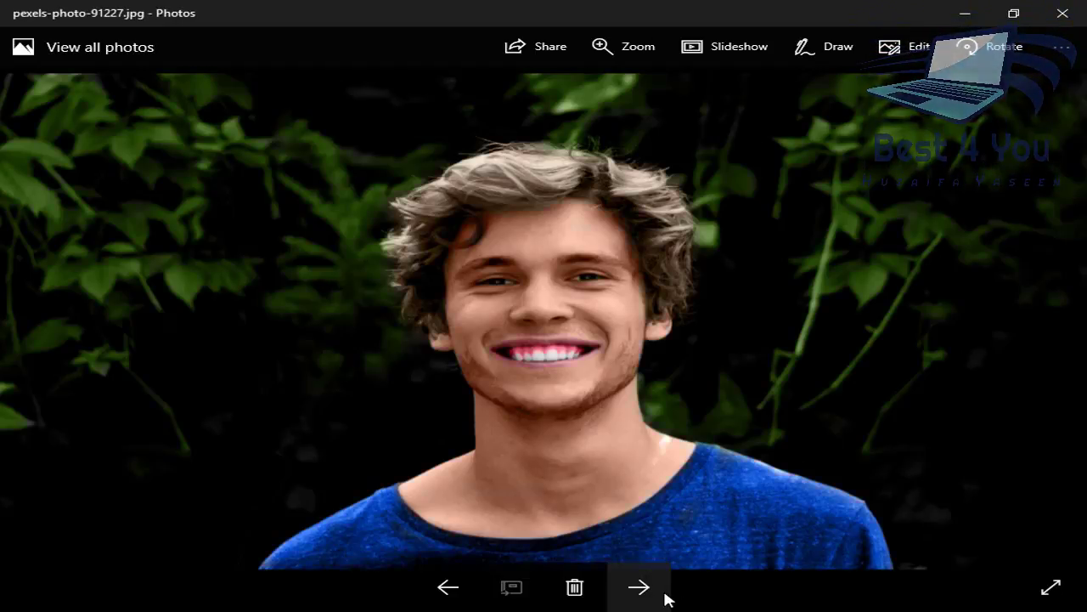
pyautogui.click(664, 597)
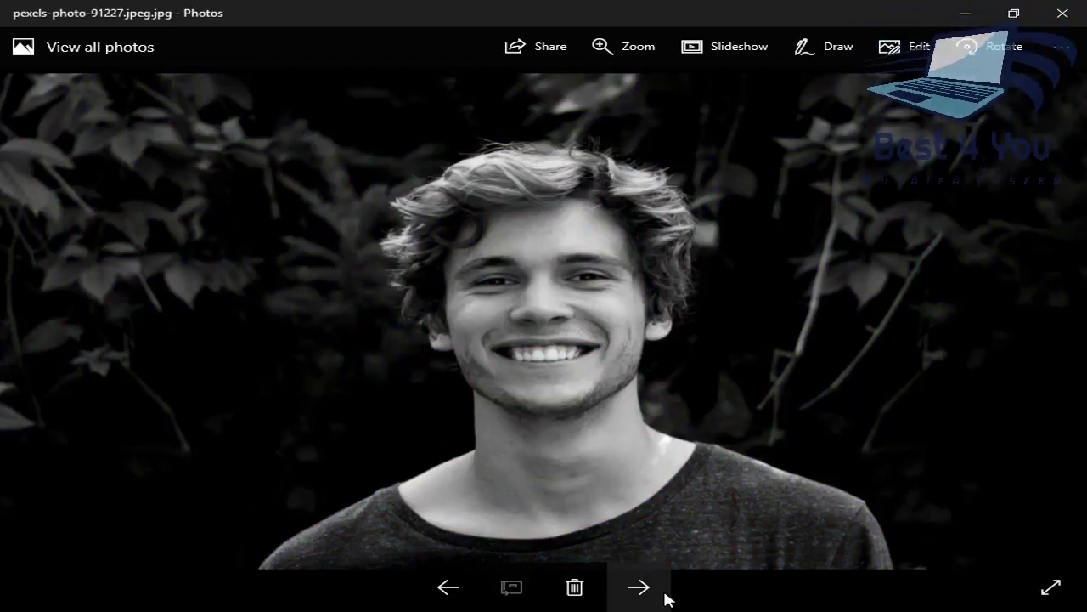
pyautogui.click(665, 599)
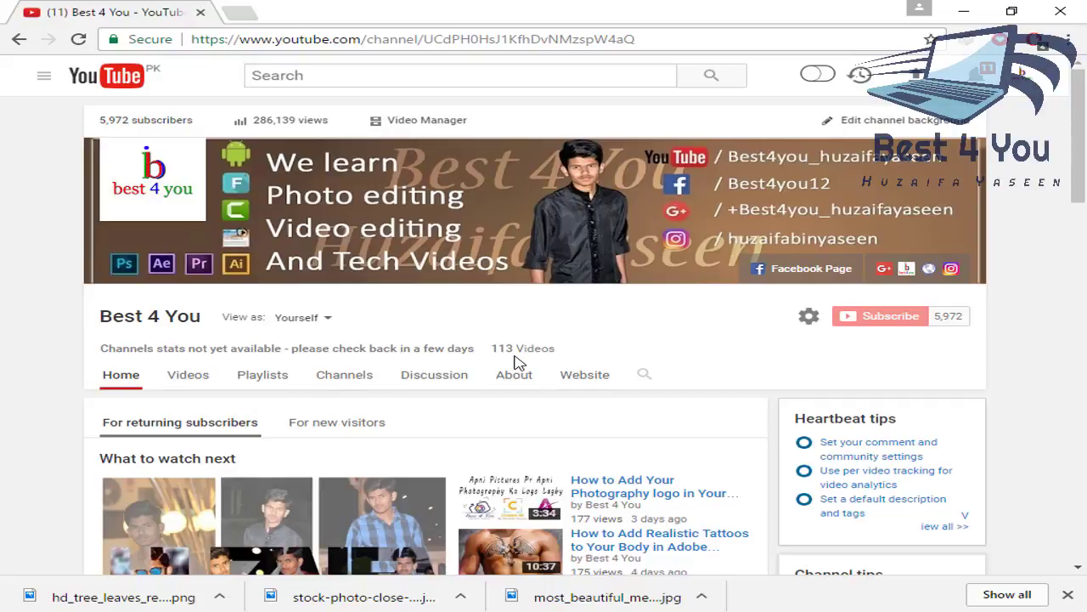
# Reload the Best 4 You YouTube channel page and minimize the browser window.
pyautogui.press('F5')
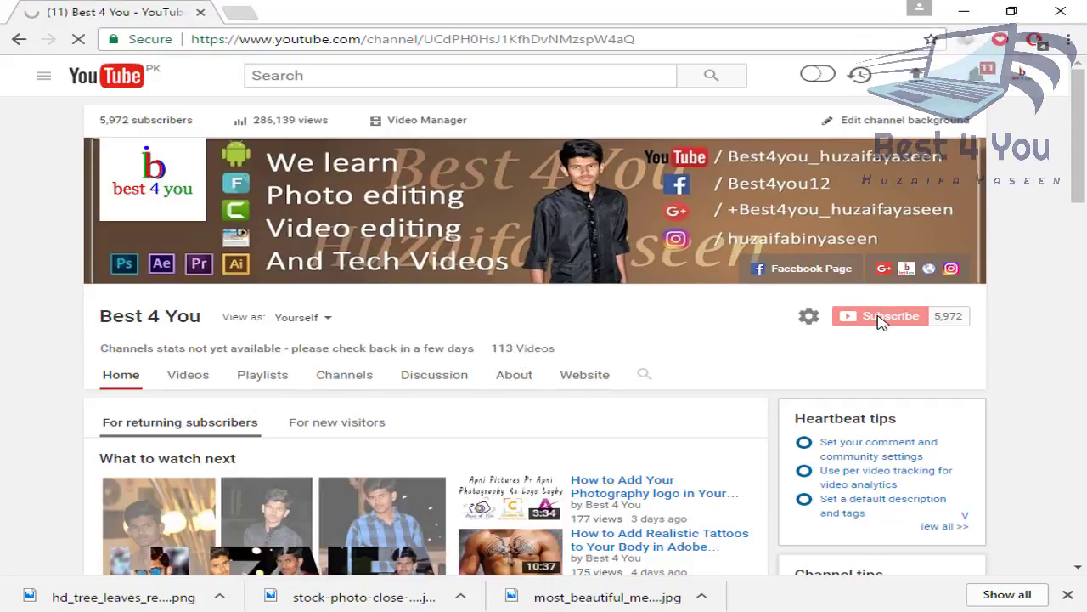
pyautogui.click(977, 7)
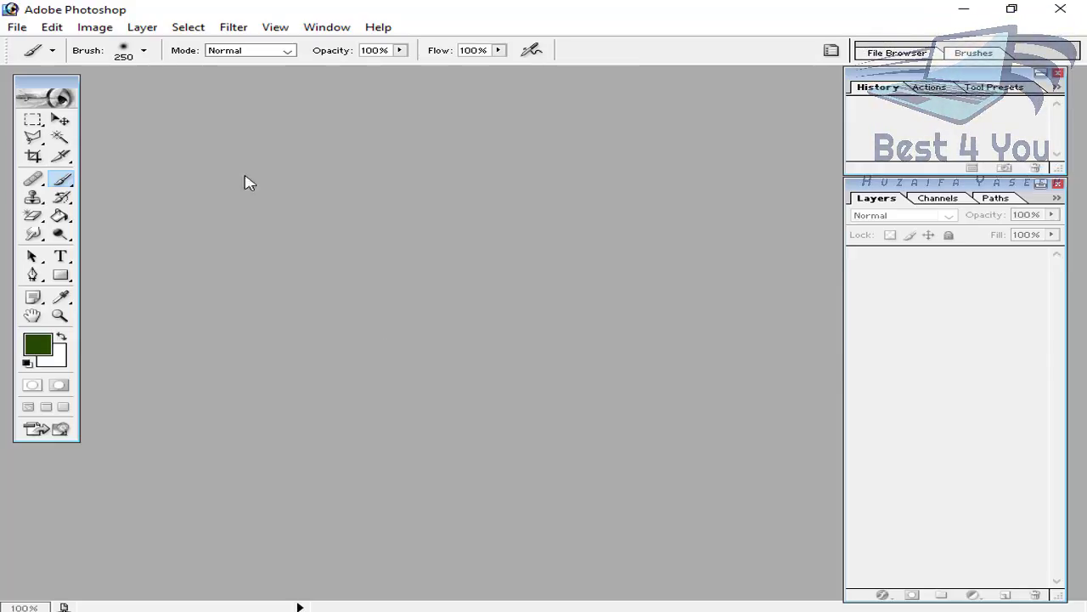
# Open the black-and-white photo pexels-photo-91227.jpeg from the old folder and reposition its document window on the workspace.
pyautogui.click(16, 27)
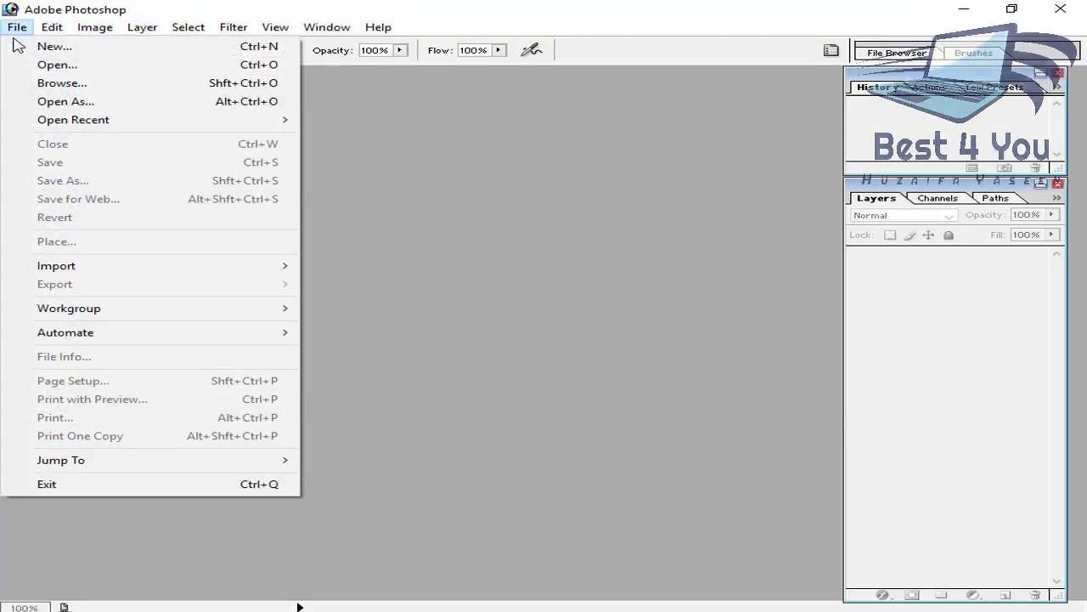
pyautogui.click(33, 63)
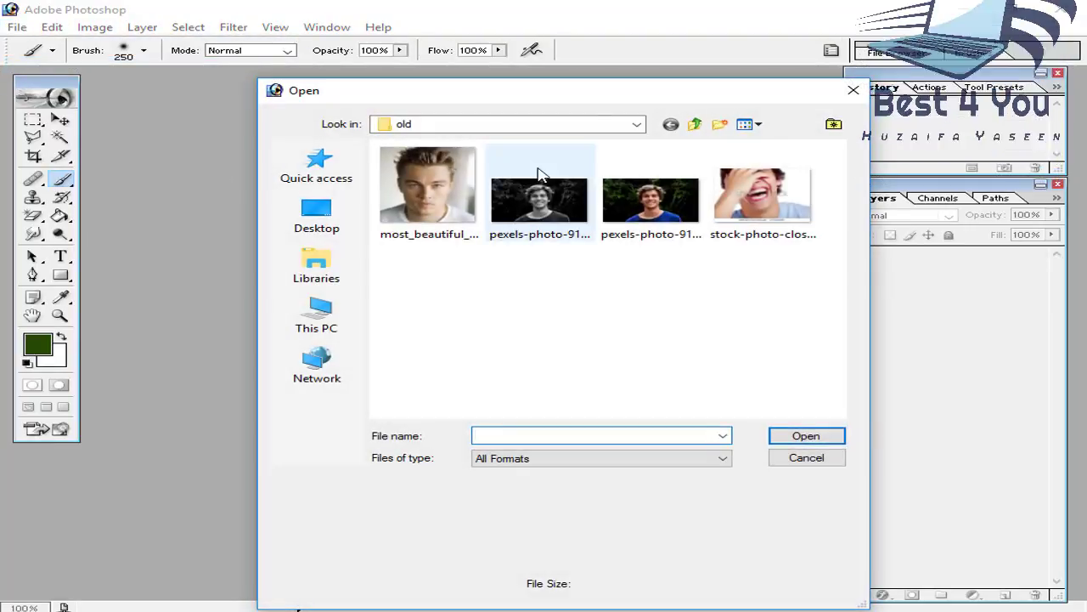
pyautogui.click(617, 231)
pyautogui.click(514, 222)
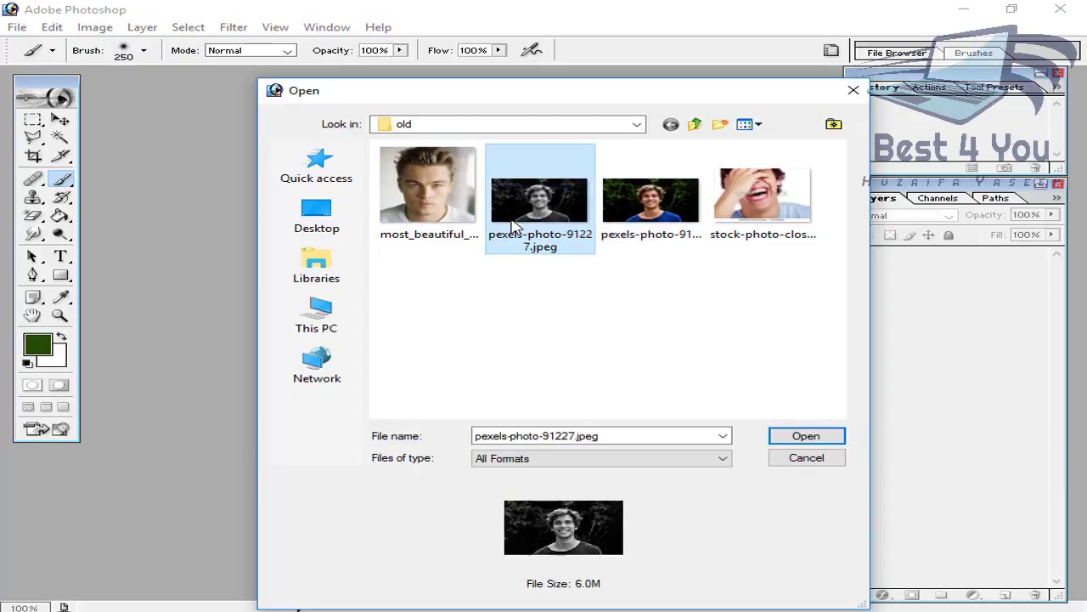
pyautogui.click(804, 435)
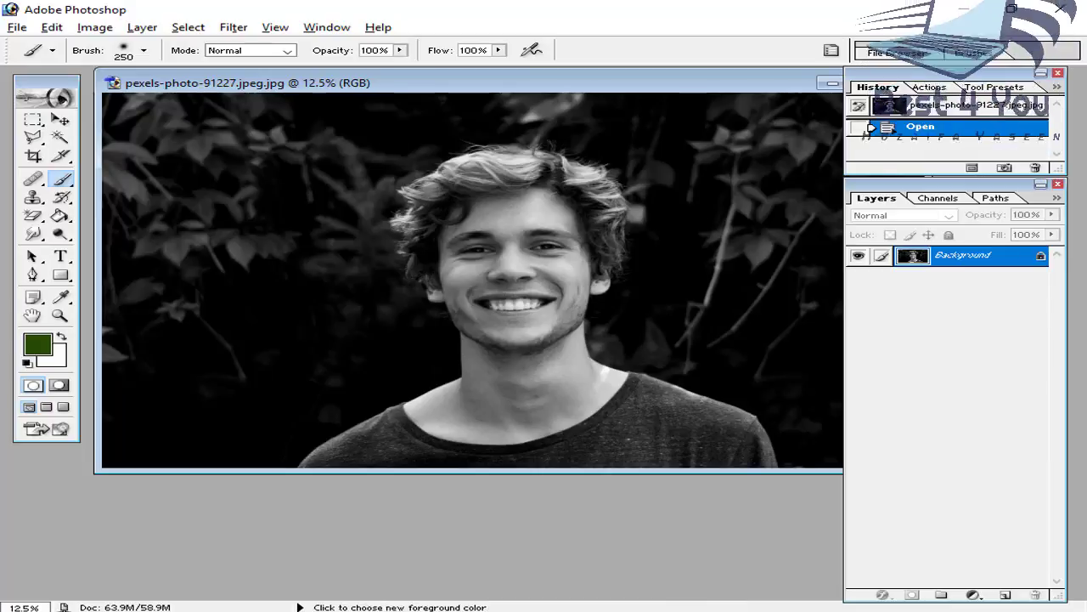
pyautogui.hotkey('ctrl', '-')
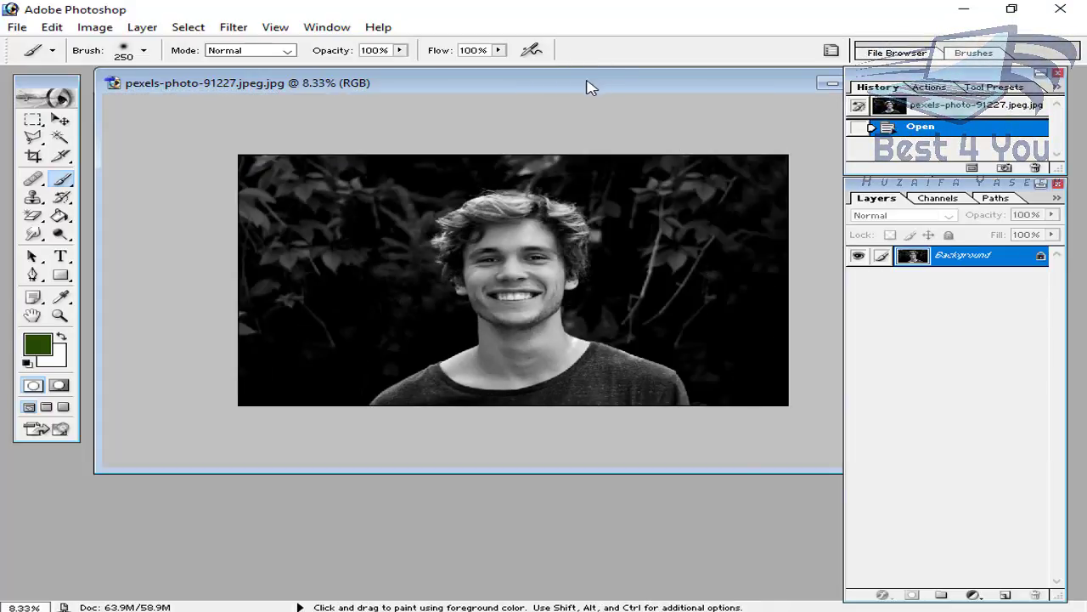
pyautogui.moveTo(585, 85); pyautogui.dragTo(518, 126)
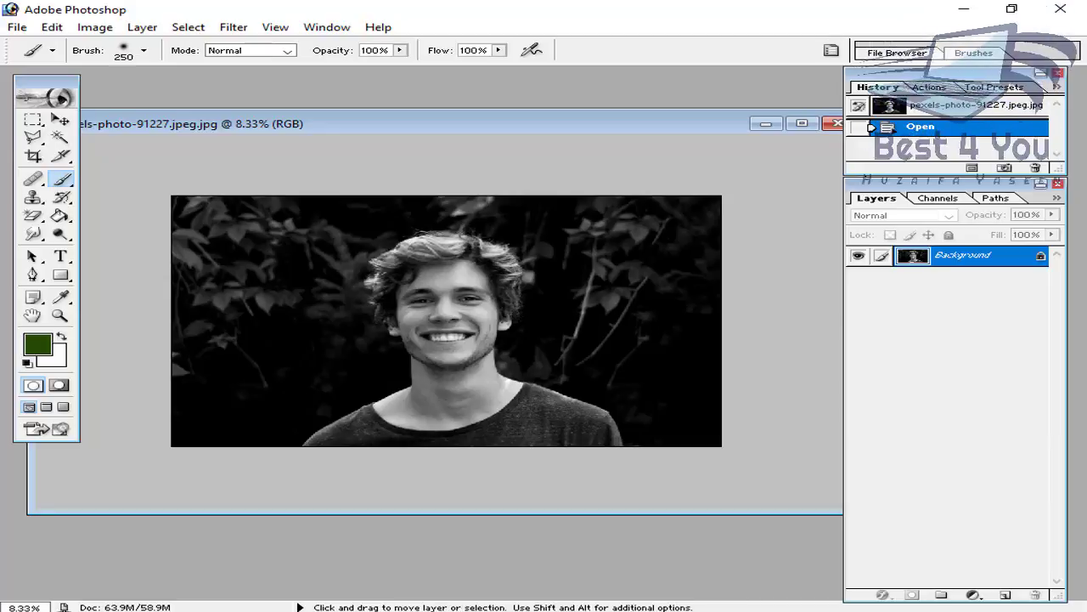
# Outline the man with the Magnetic Lasso, following one shoulder, the neck and hair, and the other shoulder, and close the selection.
pyautogui.hotkey('ctrl', '+')
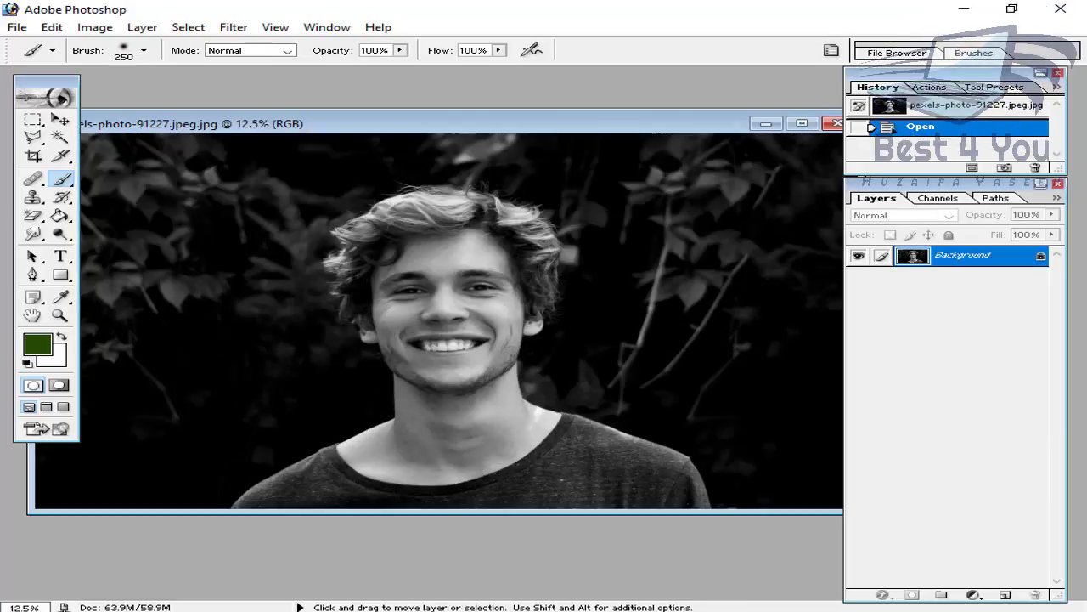
pyautogui.click(33, 137)
pyautogui.moveTo(33, 137); pyautogui.dragTo(146, 170)
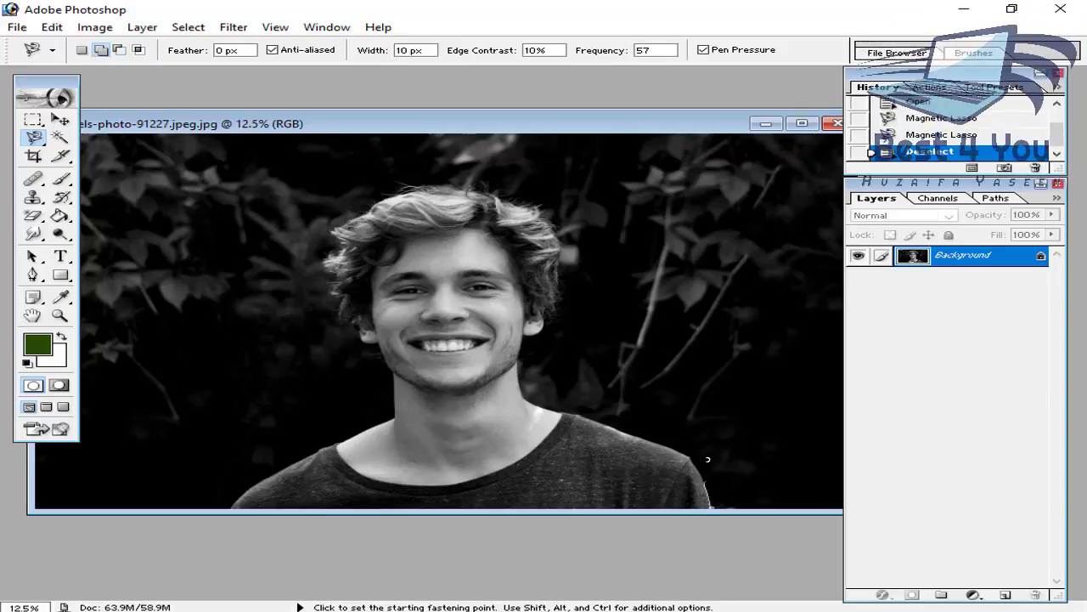
pyautogui.moveTo(708, 459)
pyautogui.mouseDown()
pyautogui.moveTo(533, 391)
pyautogui.moveTo(531, 338)
pyautogui.moveTo(556, 314)
pyautogui.moveTo(569, 254)
pyautogui.moveTo(551, 206)
pyautogui.moveTo(486, 189)
pyautogui.moveTo(425, 186)
pyautogui.moveTo(338, 217)
pyautogui.moveTo(348, 233)
pyautogui.moveTo(327, 253)
pyautogui.moveTo(342, 269)
pyautogui.moveTo(343, 316)
pyautogui.moveTo(378, 340)
pyautogui.moveTo(399, 374)
pyautogui.moveTo(399, 406)
pyautogui.moveTo(310, 441)
pyautogui.mouseUp()
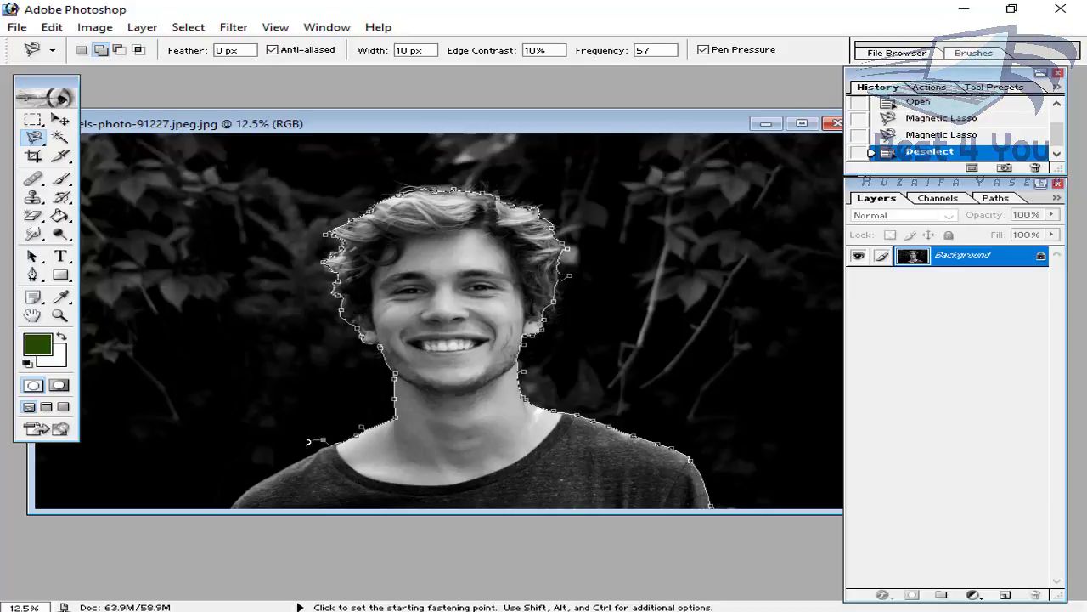
pyautogui.doubleClick(240, 500)
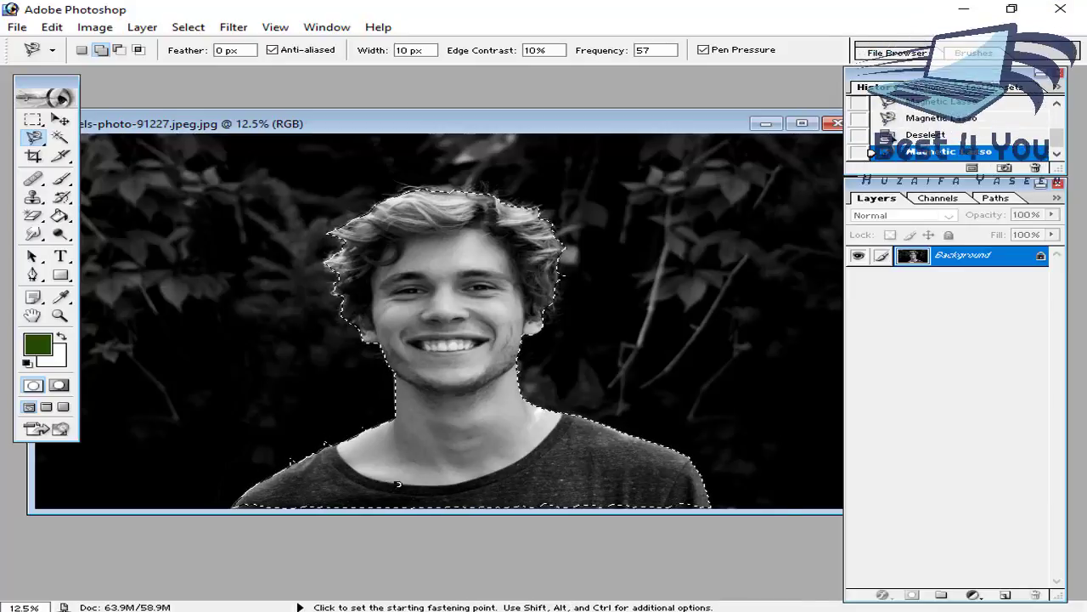
# Subtract the stray selection spikes above the shoulder on the image's left side with the Polygonal Lasso.
pyautogui.hotkey('ctrl', '+')
pyautogui.hotkey('ctrl', '+')
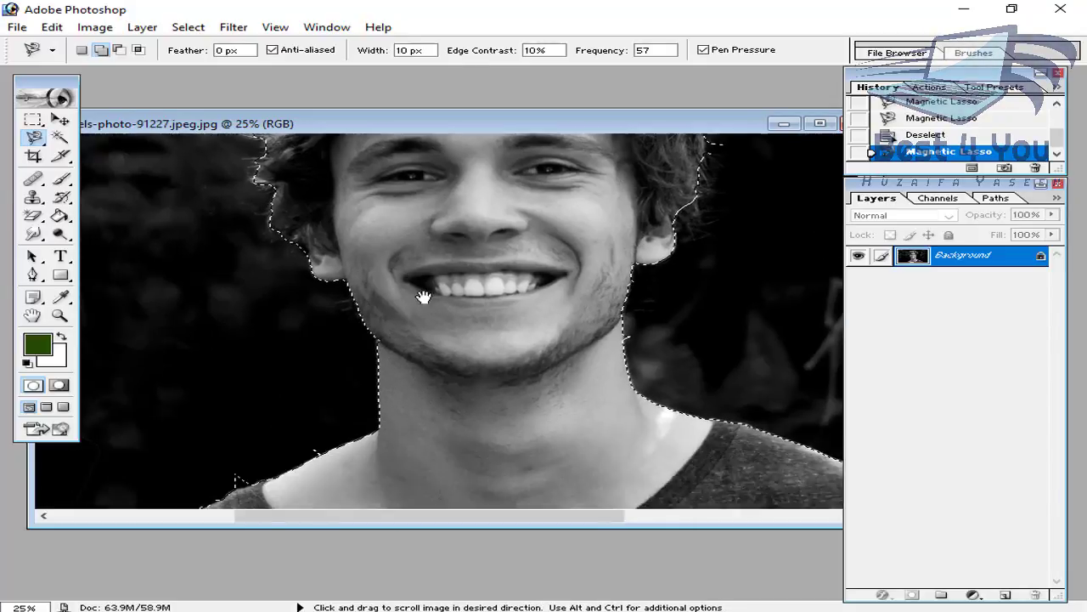
pyautogui.moveTo(420, 292)
pyautogui.mouseDown()
pyautogui.moveTo(497, 234)
pyautogui.moveTo(622, 232)
pyautogui.mouseUp()
pyautogui.rightClick(34, 139)
pyautogui.click(79, 154)
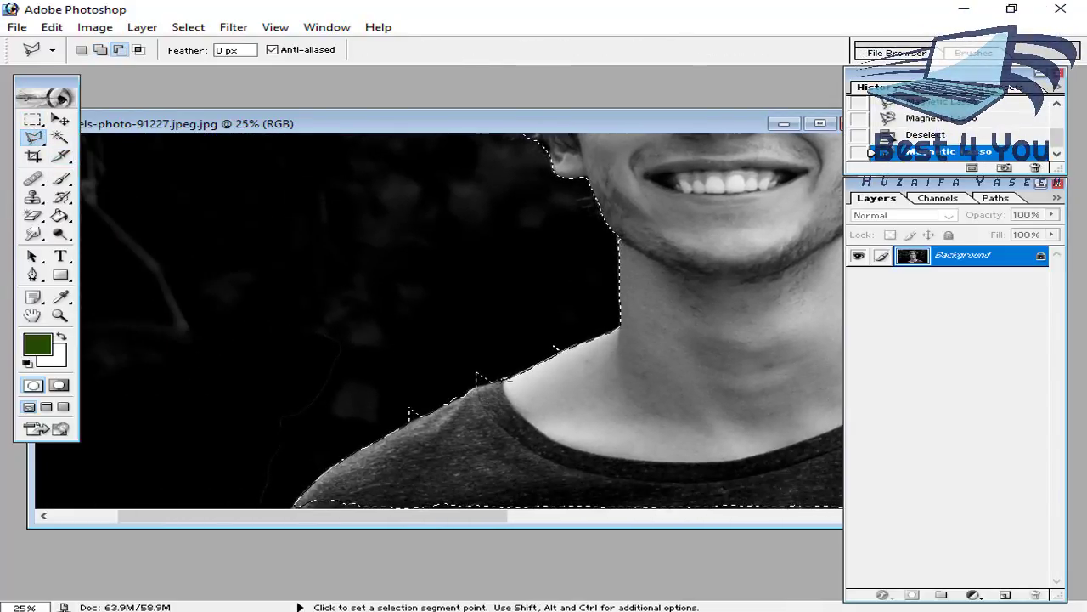
pyautogui.click(510, 380)
pyautogui.doubleClick(442, 319)
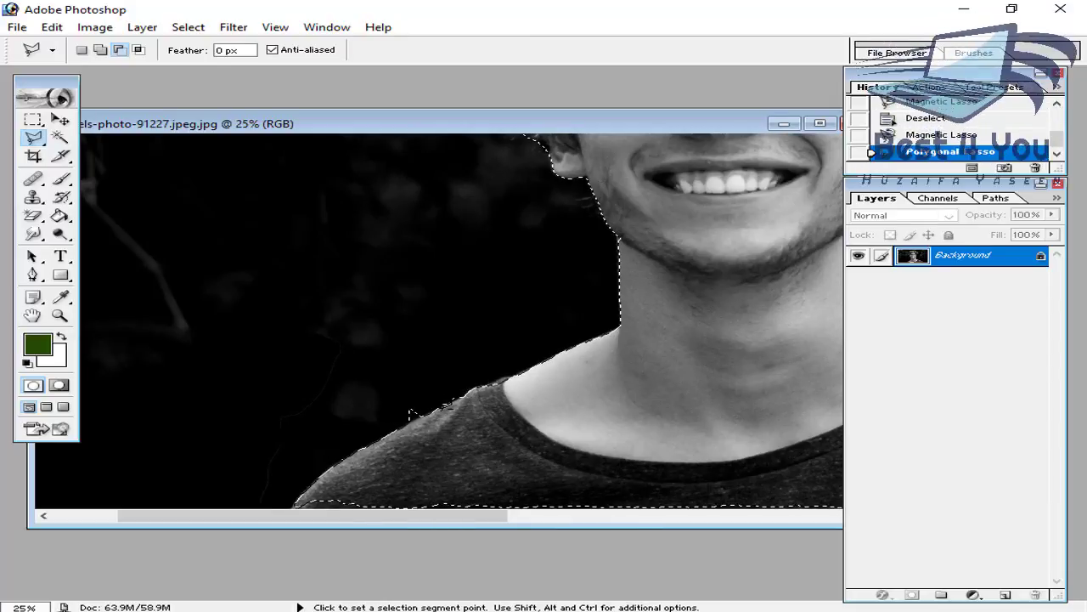
pyautogui.doubleClick(410, 415)
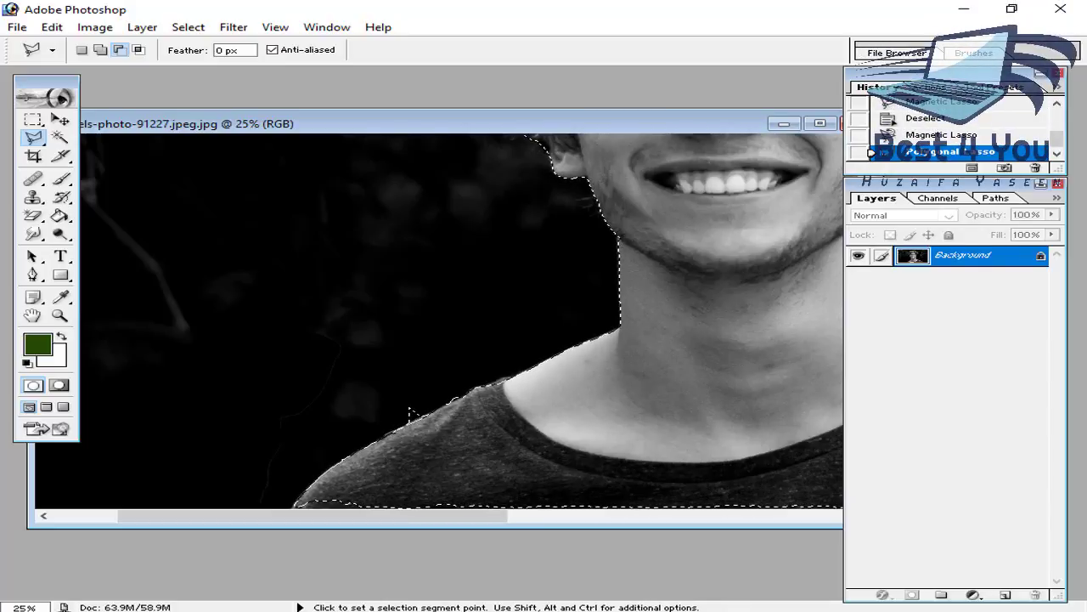
pyautogui.doubleClick(410, 415)
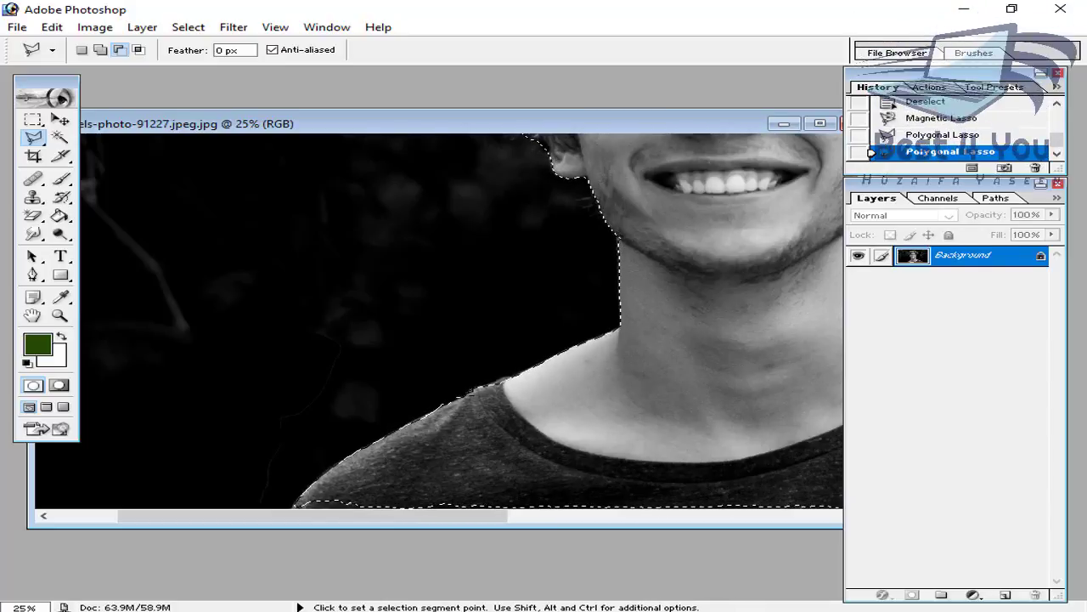
pyautogui.click(405, 421)
pyautogui.doubleClick(388, 380)
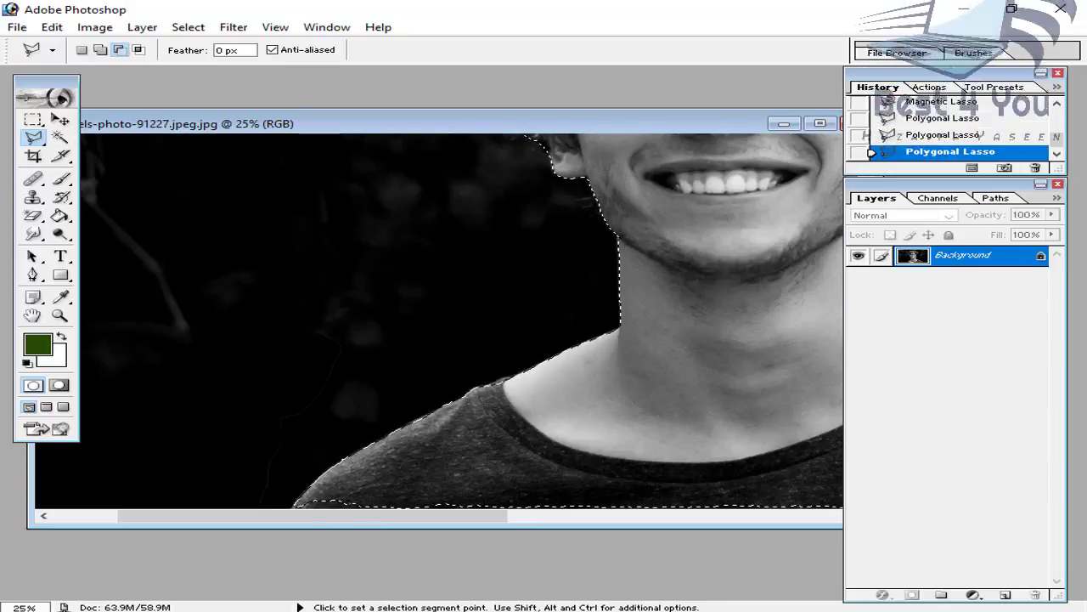
# Add the unselected strip of the shirt along the photo's lower edge to the selection with the Polygonal Lasso.
pyautogui.hotkey('ctrl', '-')
pyautogui.hotkey('ctrl', '-')
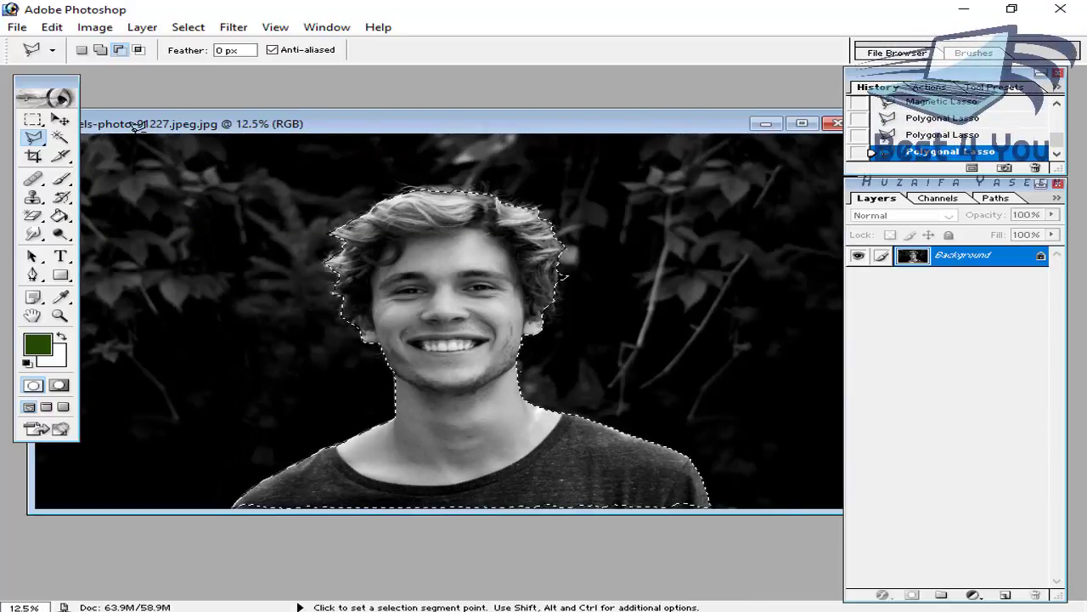
pyautogui.click(100, 50)
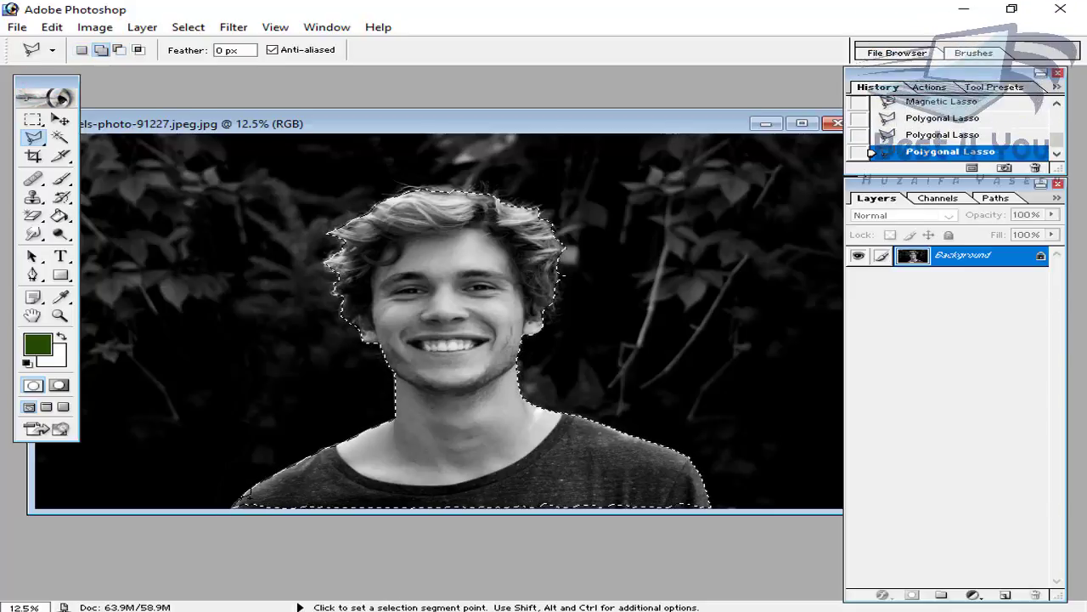
pyautogui.click(711, 508)
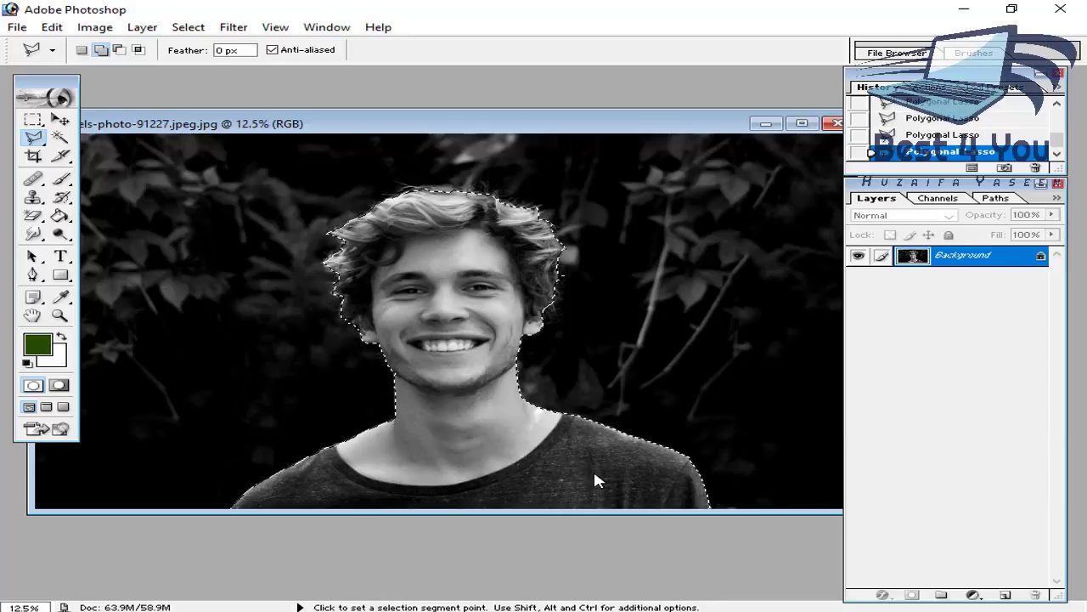
# Subtract the stray background bits beside the hair on the image's right side from the selection with the Polygonal Lasso.
pyautogui.hotkey('ctrl', '-')
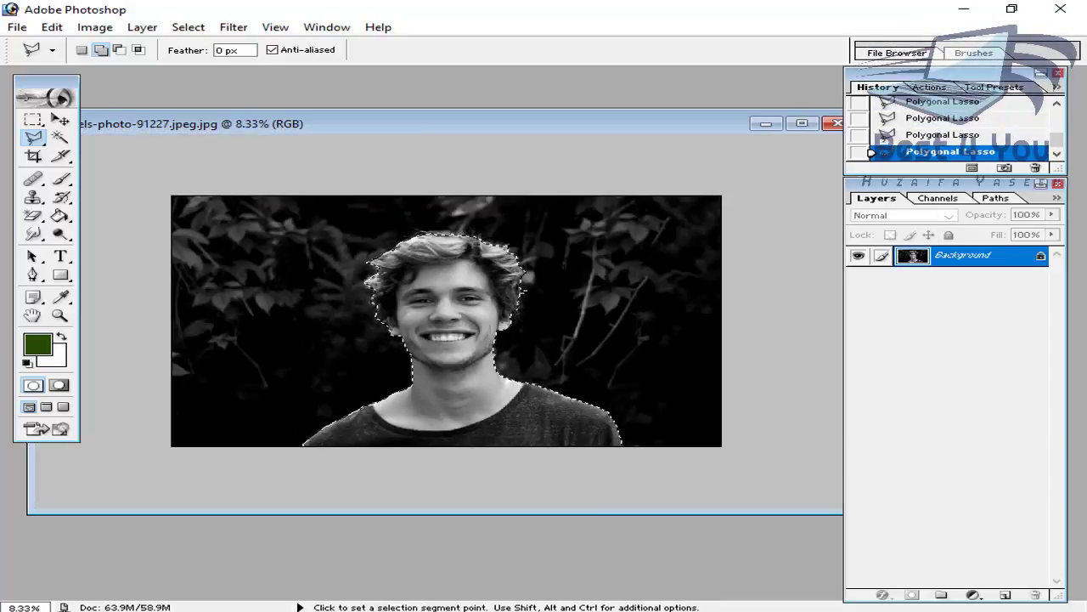
pyautogui.hotkey('ctrl', '+')
pyautogui.hotkey('ctrl', '+')
pyautogui.moveTo(554, 284); pyautogui.dragTo(503, 365)
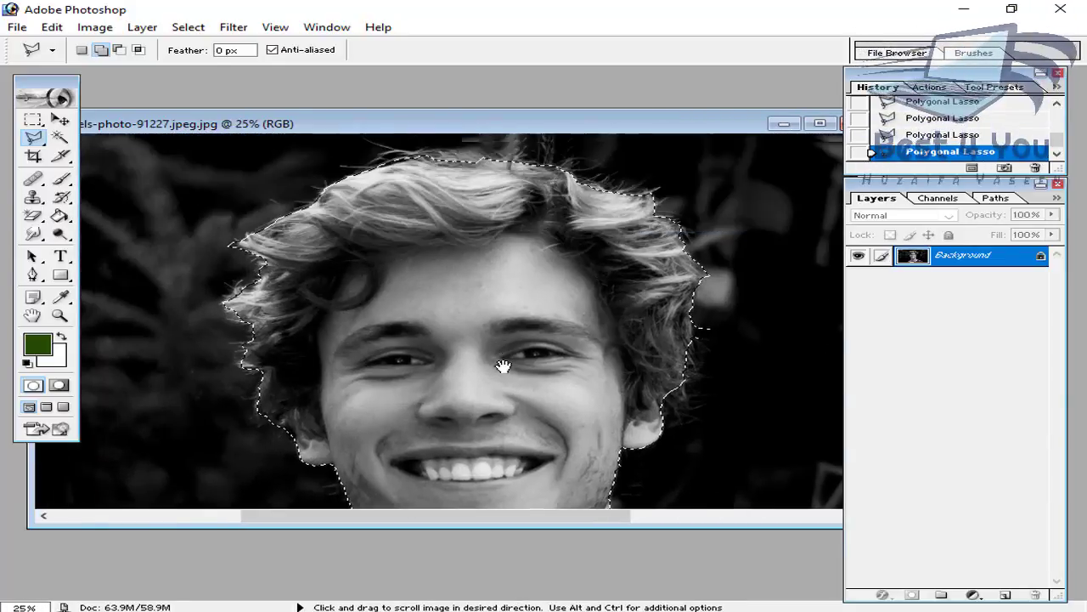
pyautogui.hotkey('ctrl', '+')
pyautogui.moveTo(682, 354); pyautogui.dragTo(350, 350)
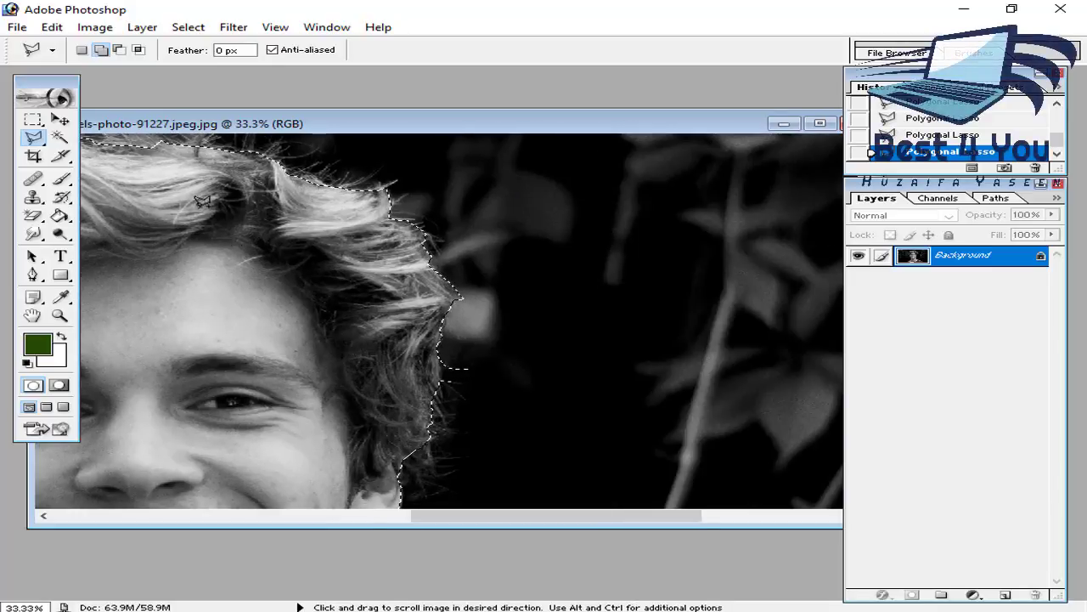
pyautogui.click(118, 53)
pyautogui.click(442, 363)
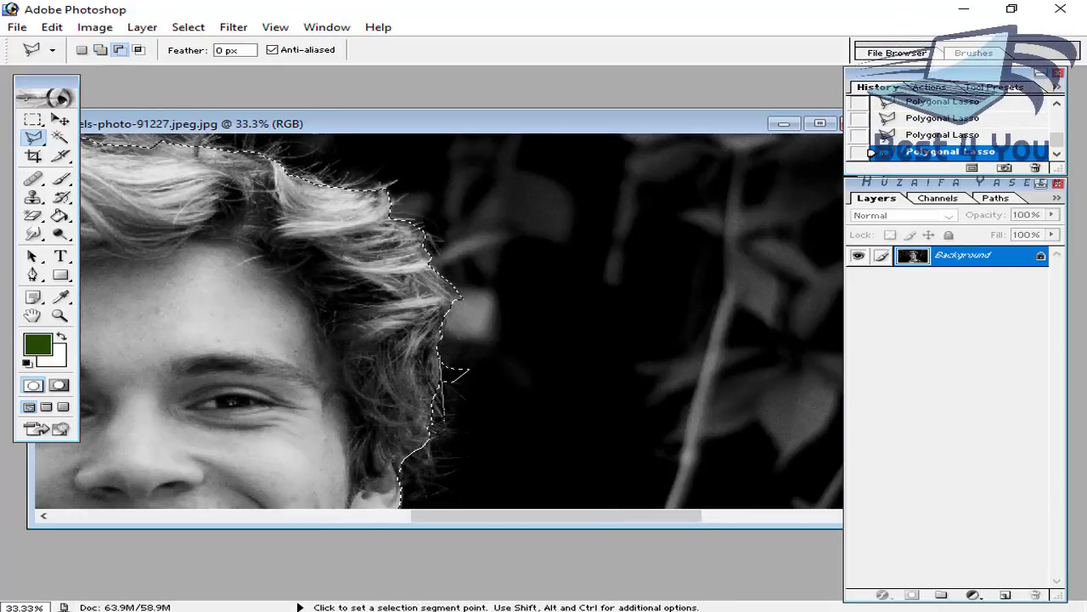
pyautogui.click(453, 419)
pyautogui.click(534, 413)
pyautogui.click(442, 363)
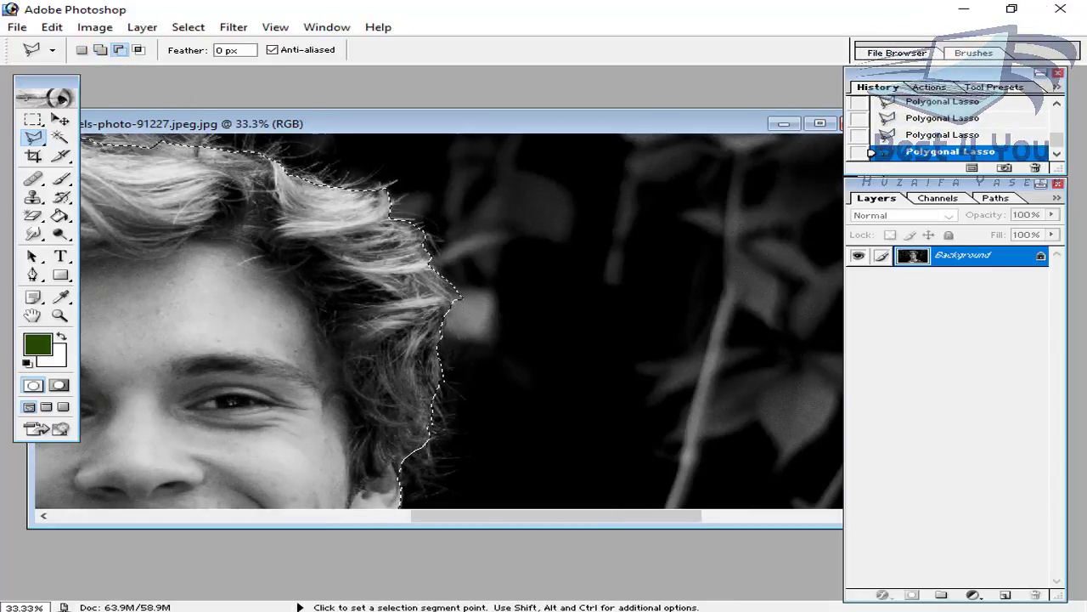
pyautogui.click(439, 401)
pyautogui.click(477, 382)
pyautogui.click(474, 333)
pyautogui.click(441, 361)
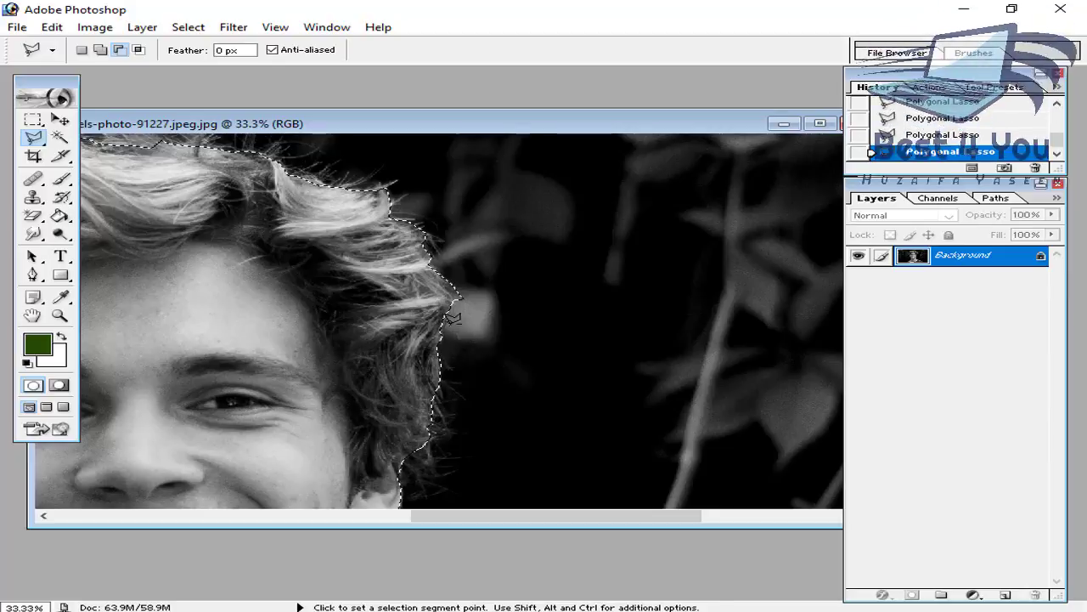
# Add the missed hair along the crown of the head to the selection with the Polygonal Lasso.
pyautogui.moveTo(365, 289); pyautogui.dragTo(513, 444)
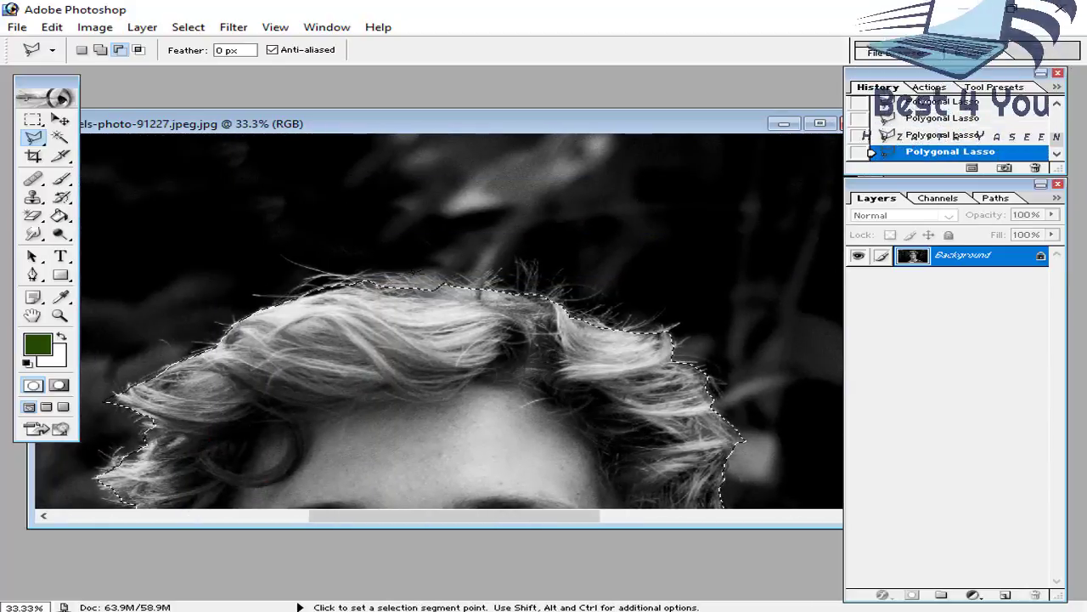
pyautogui.click(100, 49)
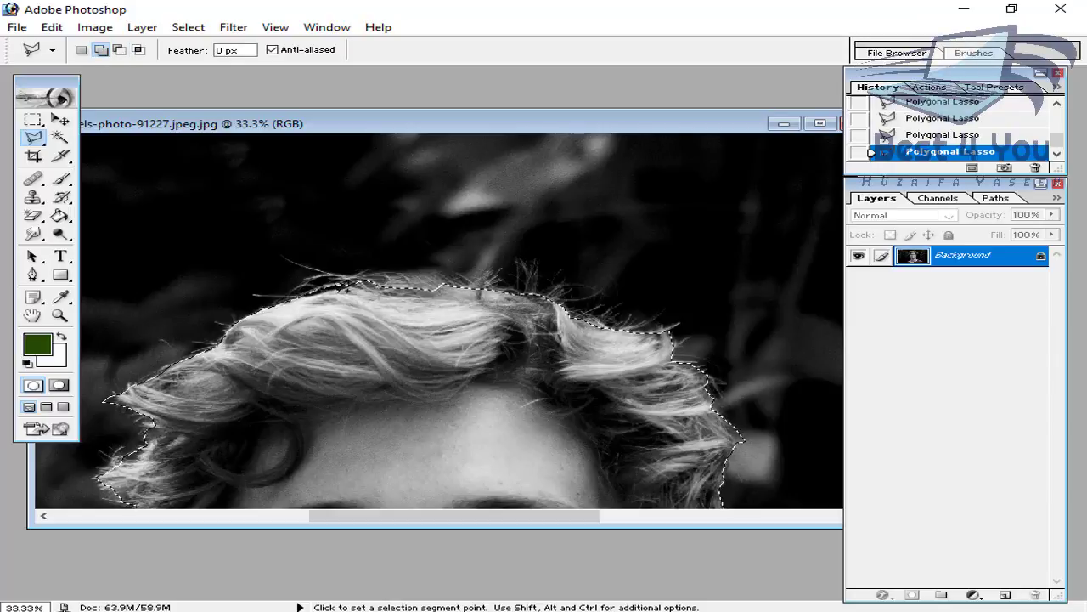
pyautogui.click(346, 281)
pyautogui.click(435, 276)
pyautogui.click(480, 289)
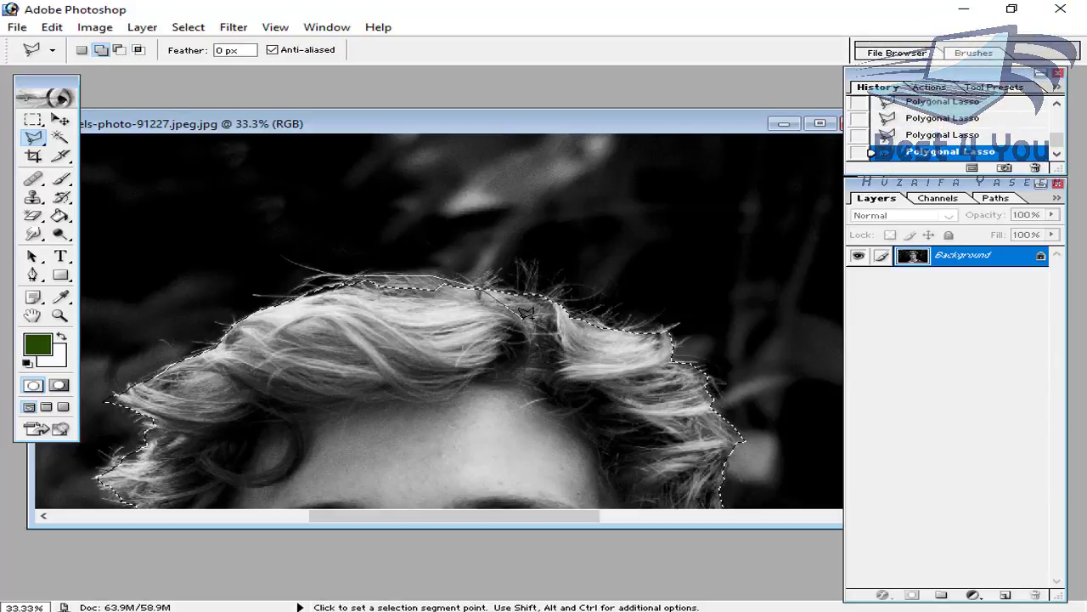
pyautogui.doubleClick(513, 319)
pyautogui.hotkey('ctrl', '-')
pyautogui.hotkey('ctrl', '-')
pyautogui.hotkey('ctrl', '-')
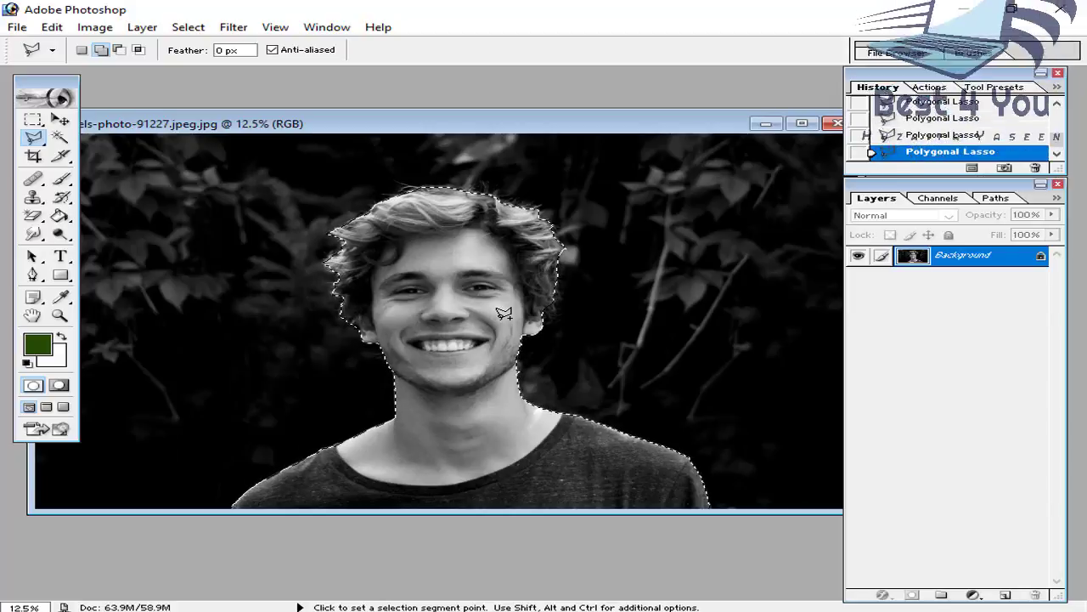
pyautogui.hotkey('ctrl', '-')
pyautogui.hotkey('ctrl', '+')
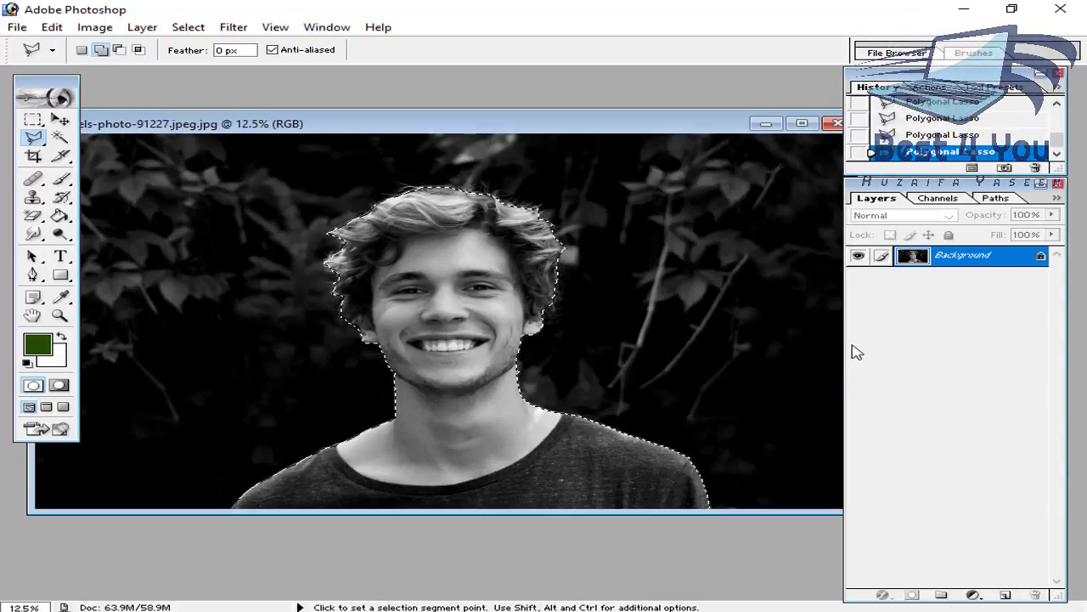
# Copy the selected man to a new layer and check the cutout with the Background layer briefly hidden.
pyautogui.hotkey('ctrl', 'j')
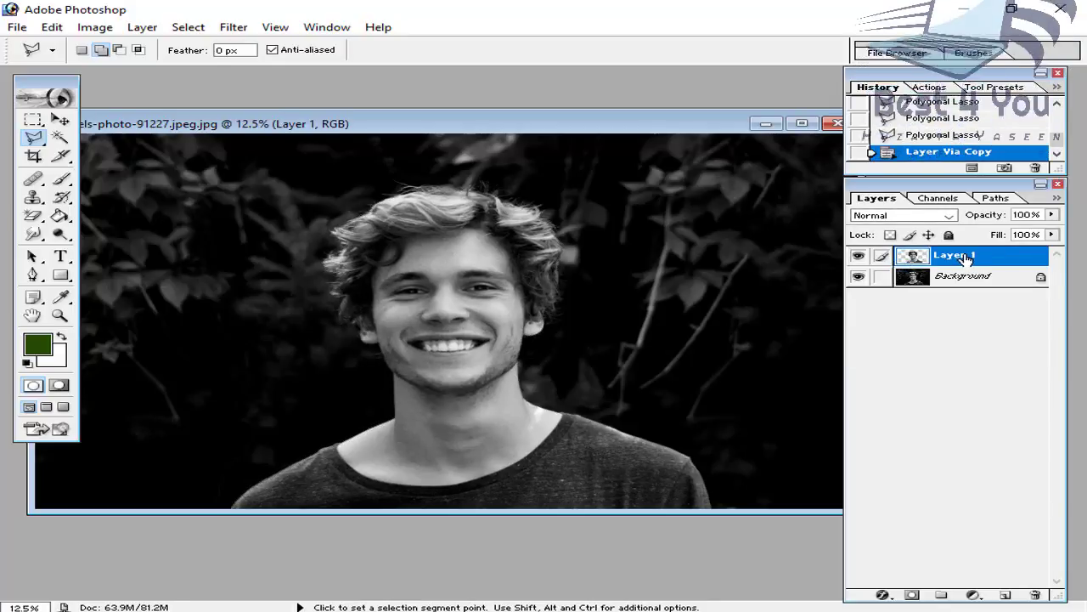
pyautogui.click(860, 277)
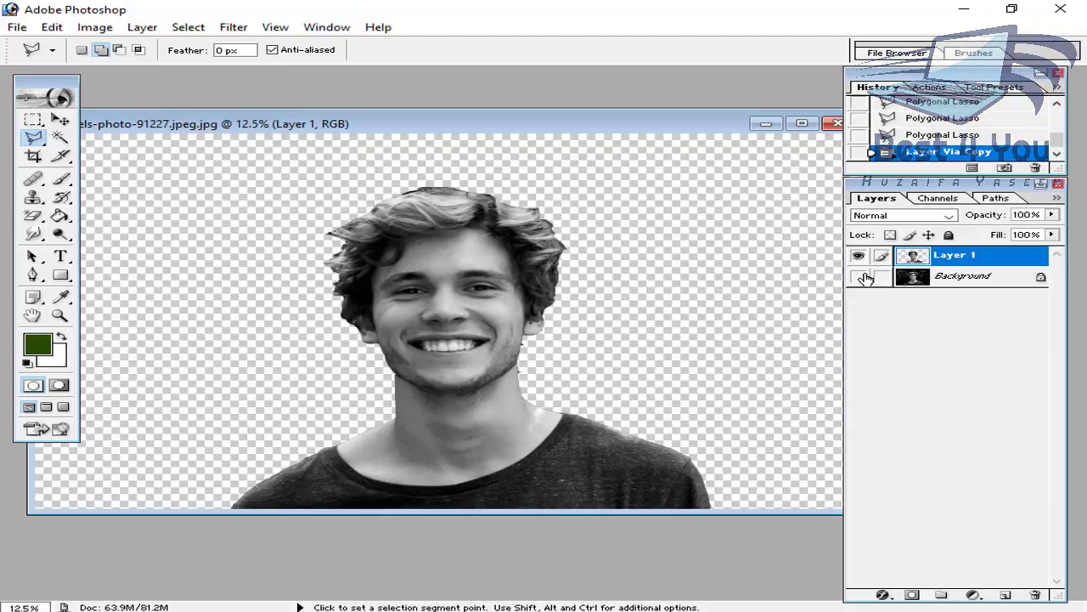
pyautogui.click(860, 277)
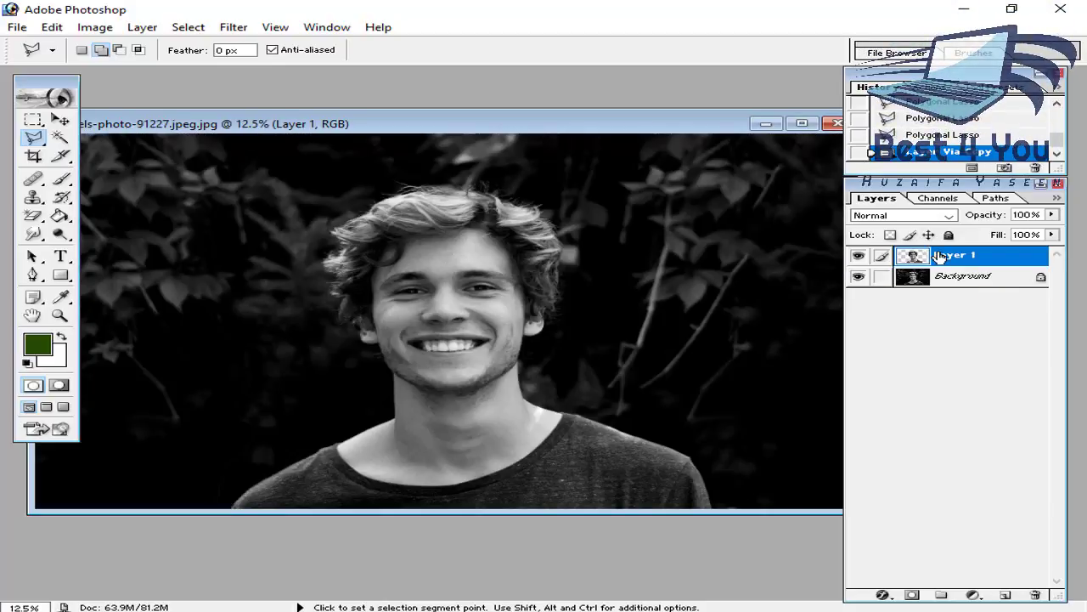
# Load the outline of the man's layer as a selection and invert it to cover the photo's backdrop.
pyautogui.press('ctrl')
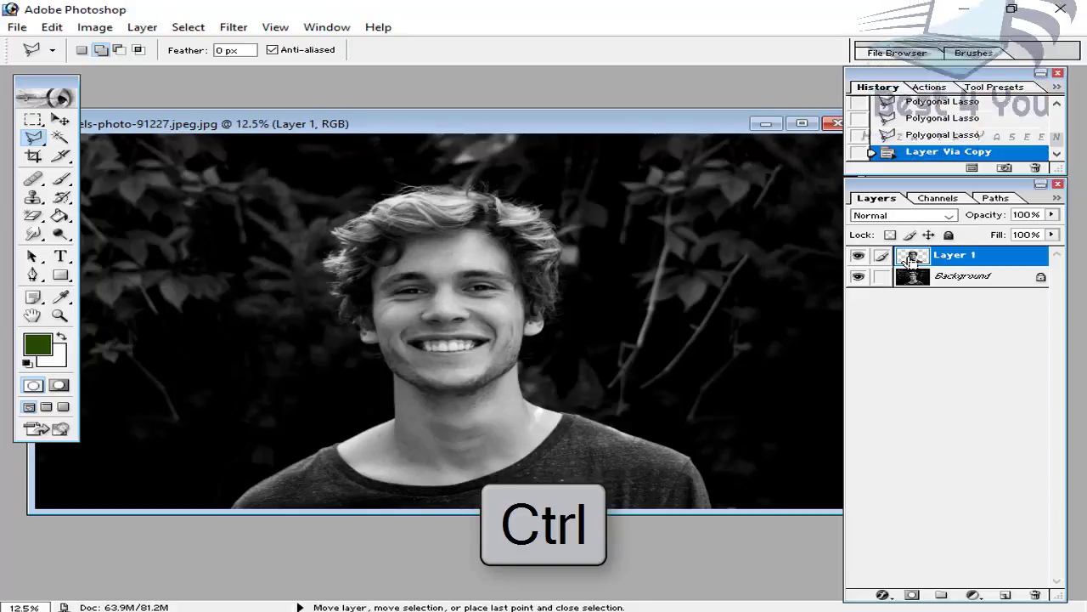
pyautogui.keyDown('ctrl'); pyautogui.click(911, 261); pyautogui.keyUp('ctrl')
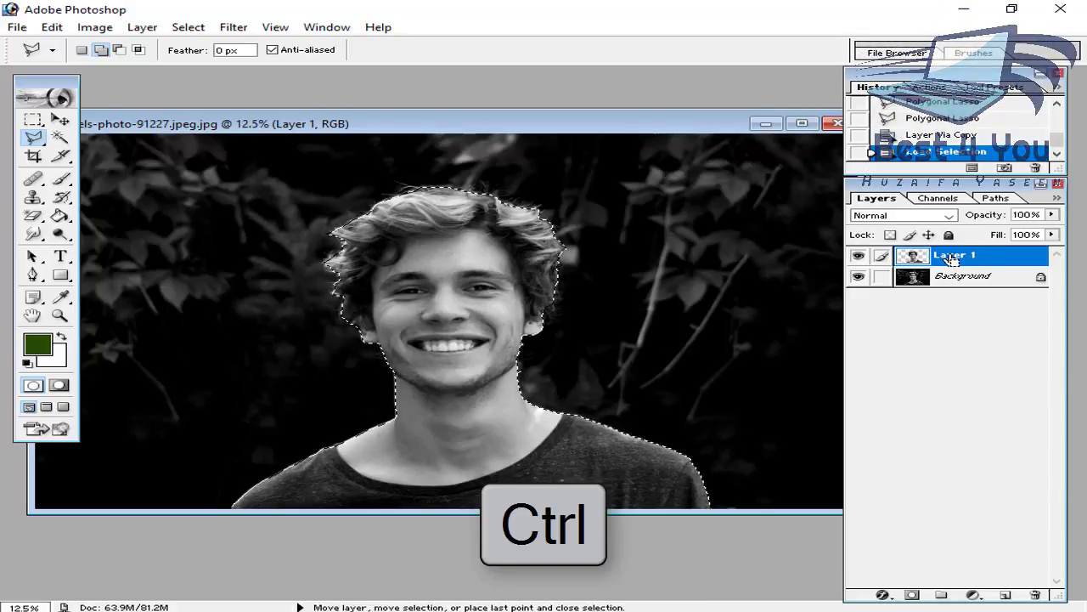
pyautogui.keyDown('ctrl'); pyautogui.click(912, 259); pyautogui.keyUp('ctrl')
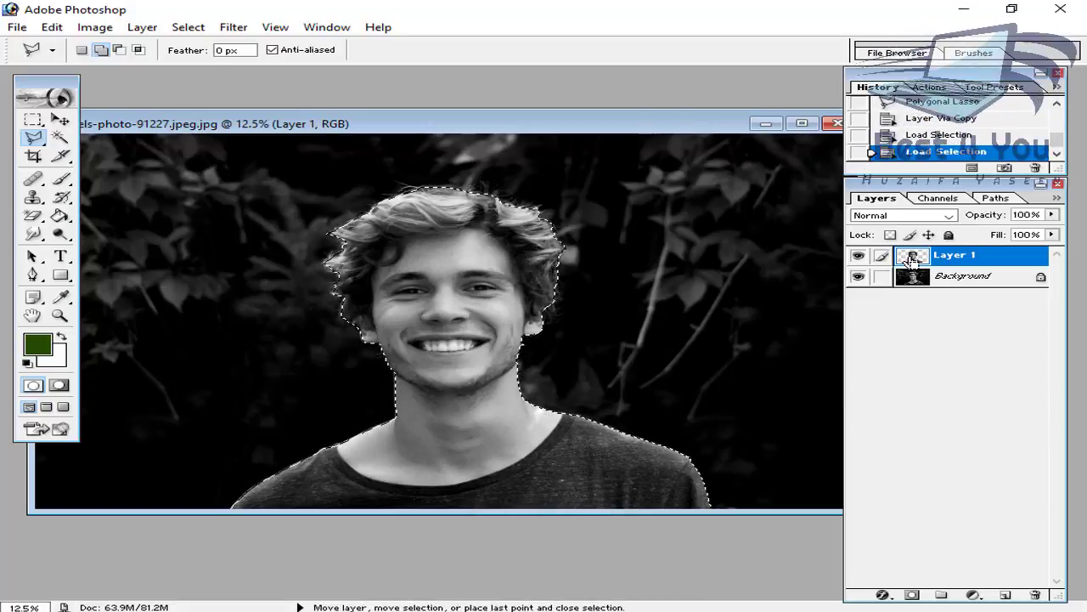
pyautogui.hotkey('ctrl', 'shift', 'i')
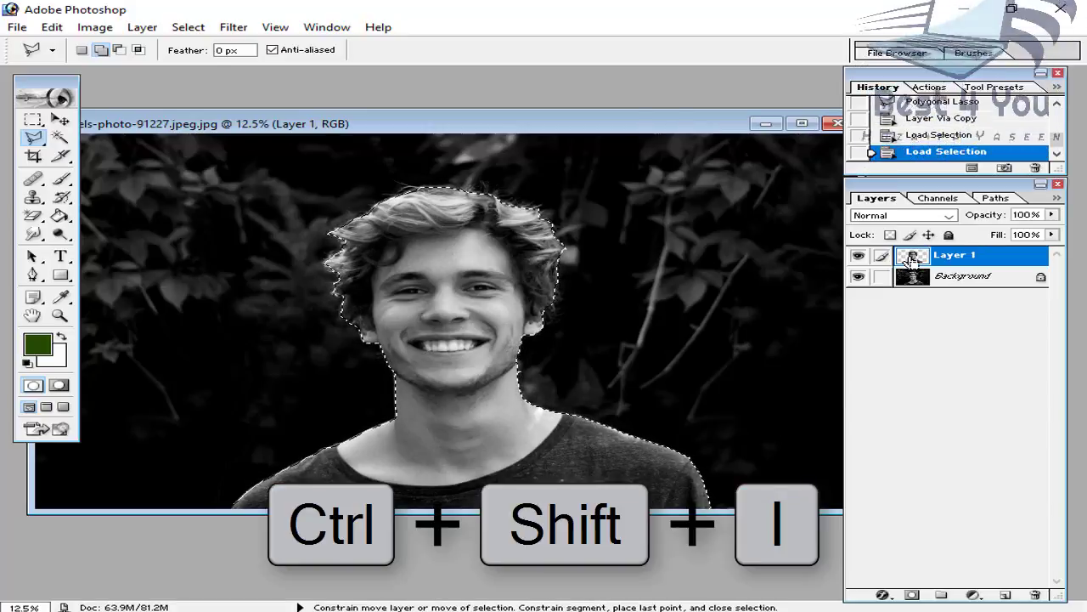
pyautogui.rightClick(435, 290)
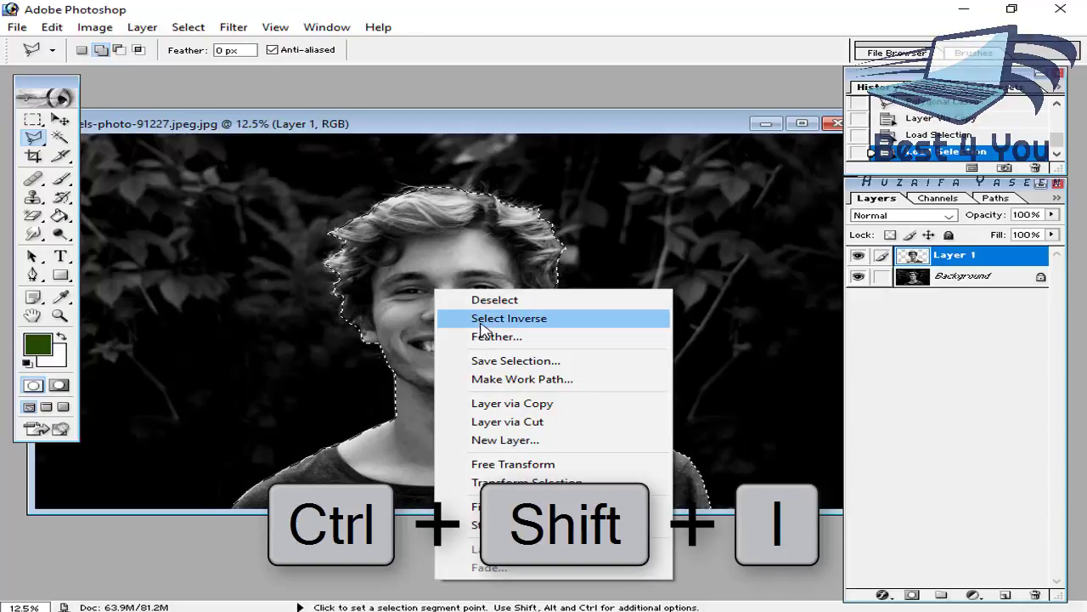
pyautogui.click(480, 323)
pyautogui.hotkey('ctrl', '-')
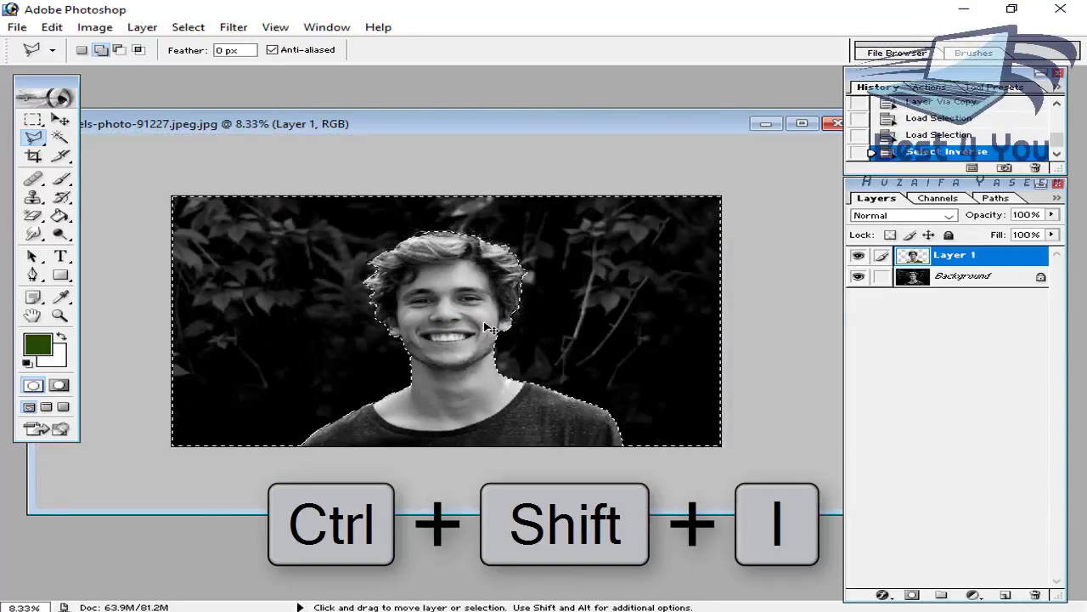
# Copy the inverted selection to a new layer, using the Background layer as the source.
pyautogui.hotkey('ctrl', 'j')
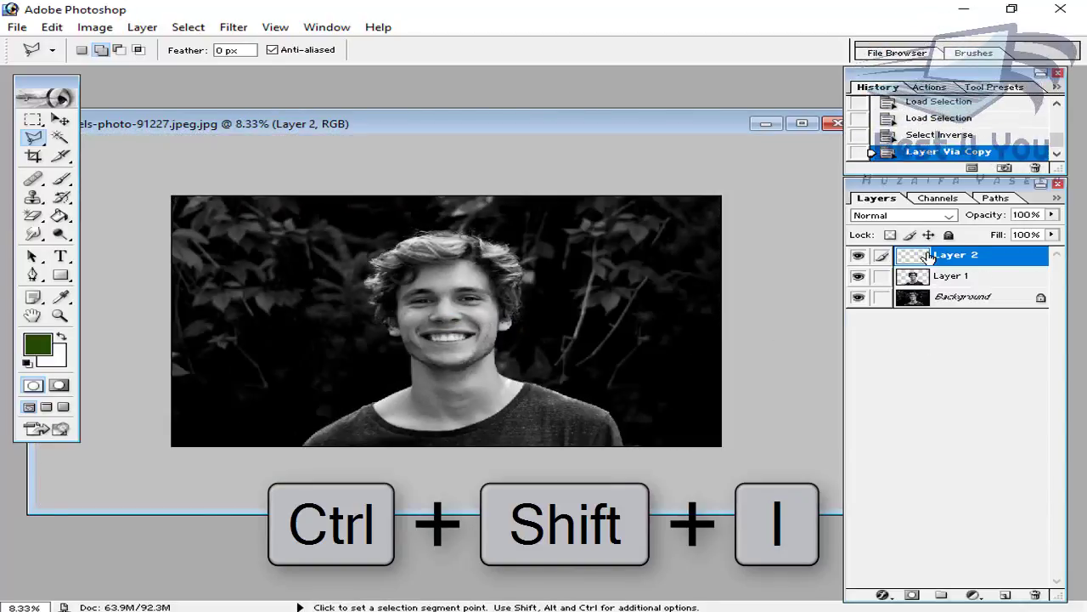
pyautogui.hotkey('ctrl', 'z')
pyautogui.click(947, 280)
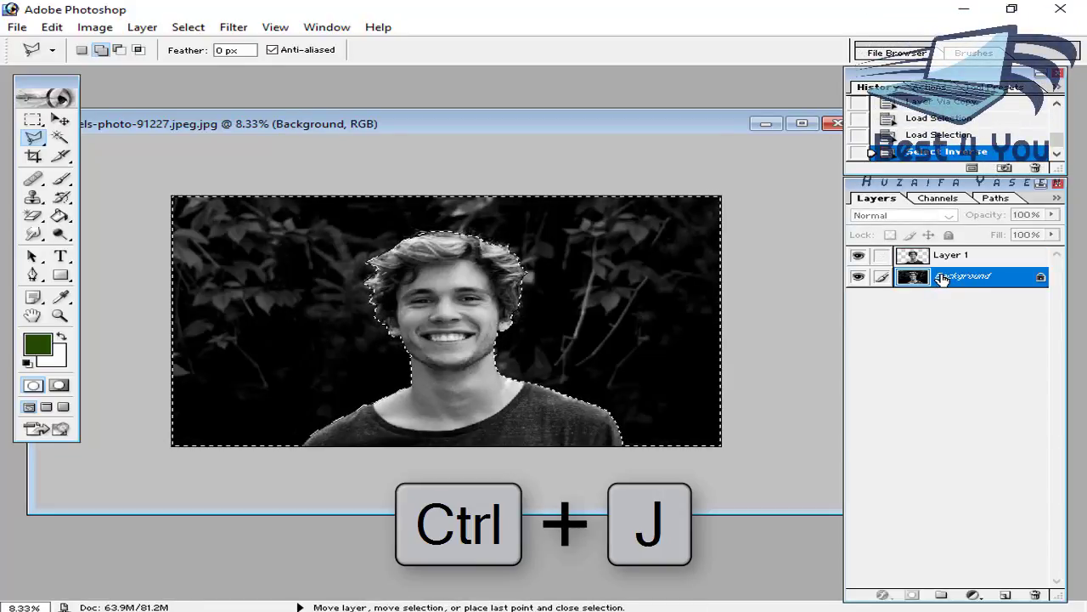
pyautogui.hotkey('ctrl', 'j')
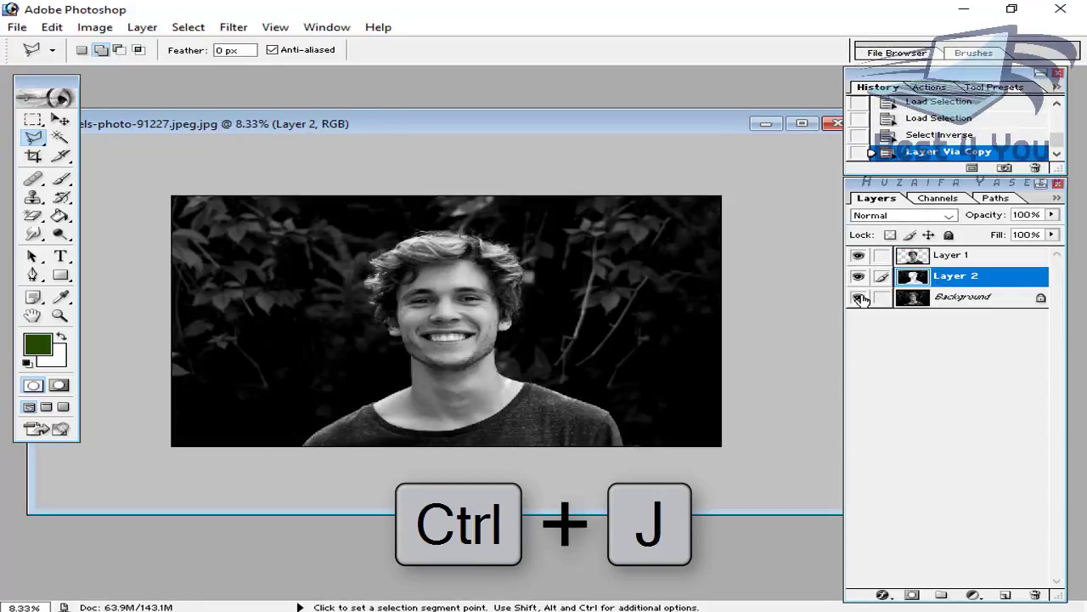
# Inspect the backdrop cutout by temporarily hiding the other layers, and restore the visibility of all layers.
pyautogui.click(858, 296)
pyautogui.click(859, 256)
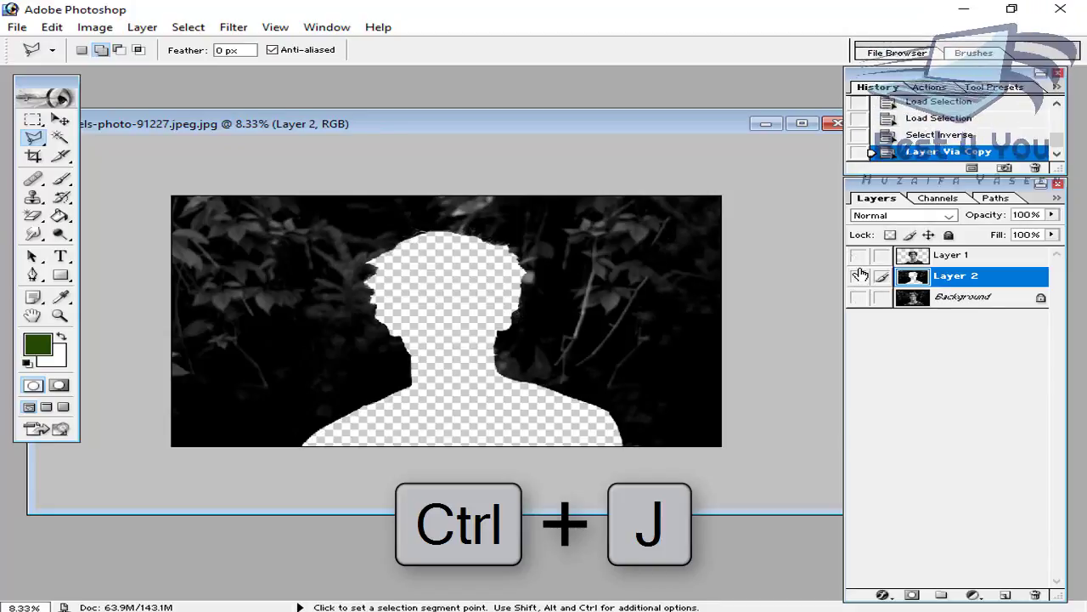
pyautogui.click(858, 276)
pyautogui.click(858, 276)
pyautogui.click(858, 254)
pyautogui.click(858, 298)
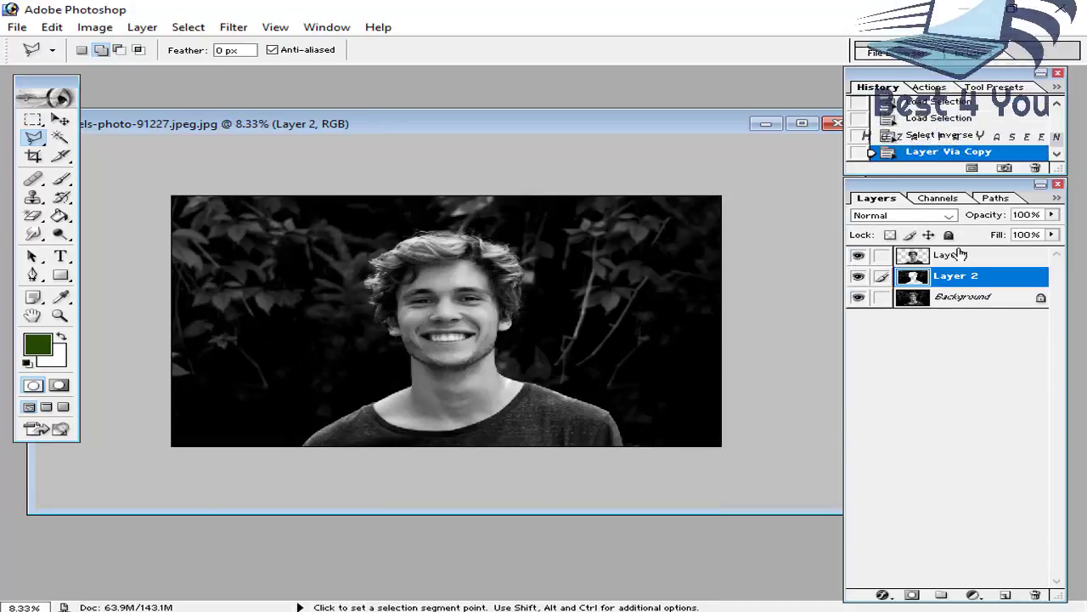
# Make the man's cutout layer active and reset the foreground and background colours to their defaults.
pyautogui.click(958, 254)
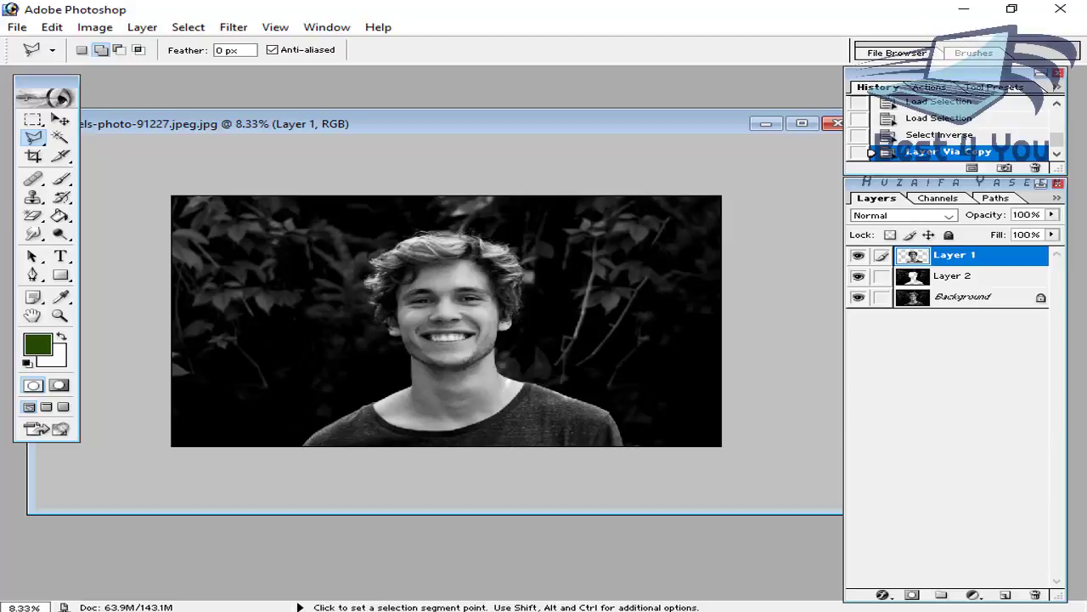
pyautogui.click(28, 364)
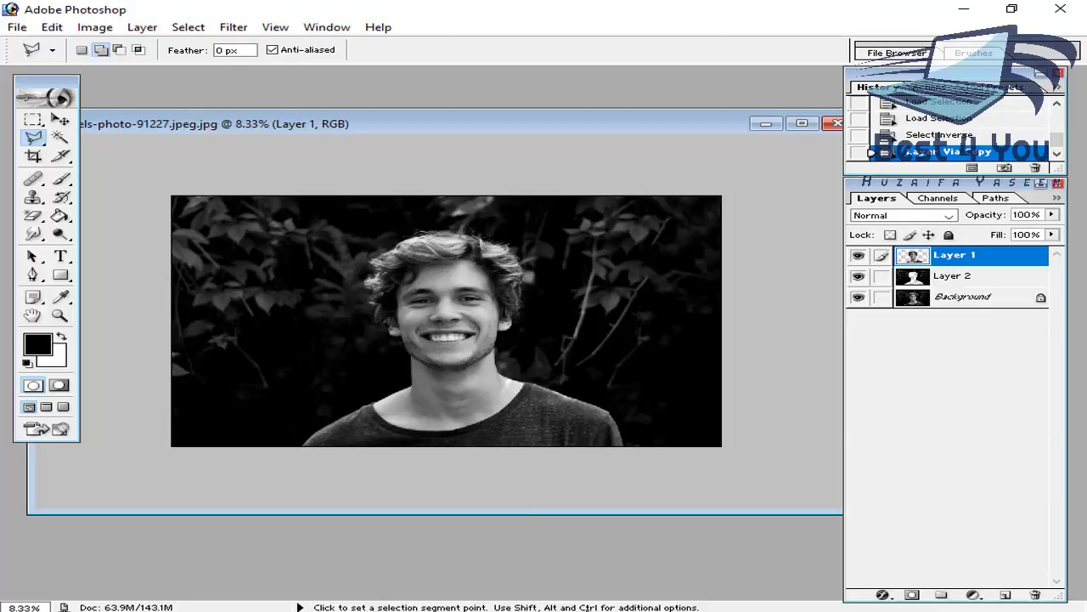
# Open the laughing man stock photo and most_beautiful_men_70.jpg as colour references, and return to the black-and-white portrait.
pyautogui.hotkey('ctrl', 'o')
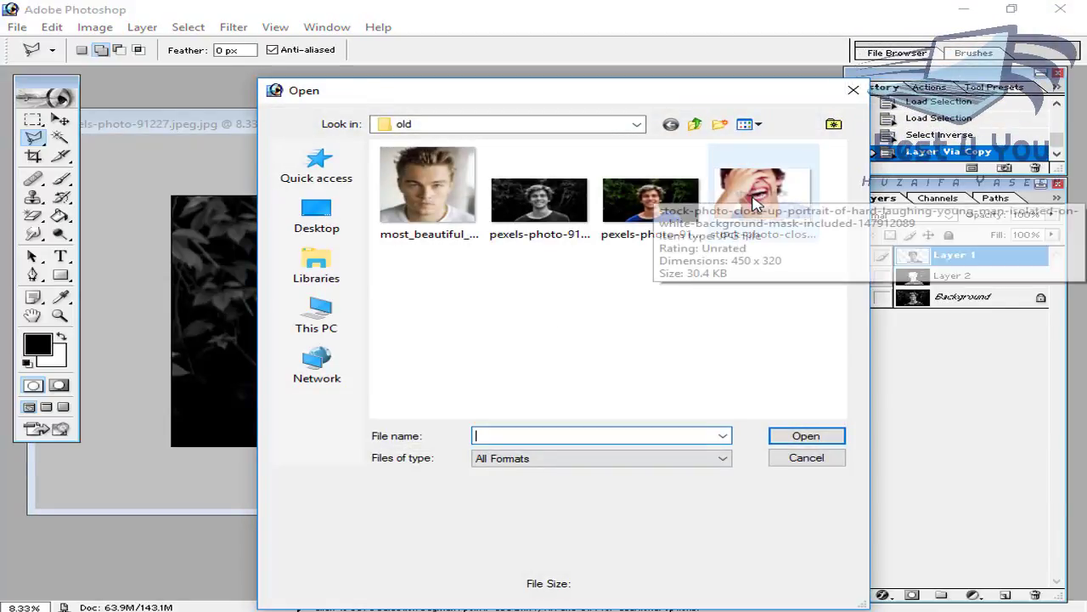
pyautogui.doubleClick(805, 202)
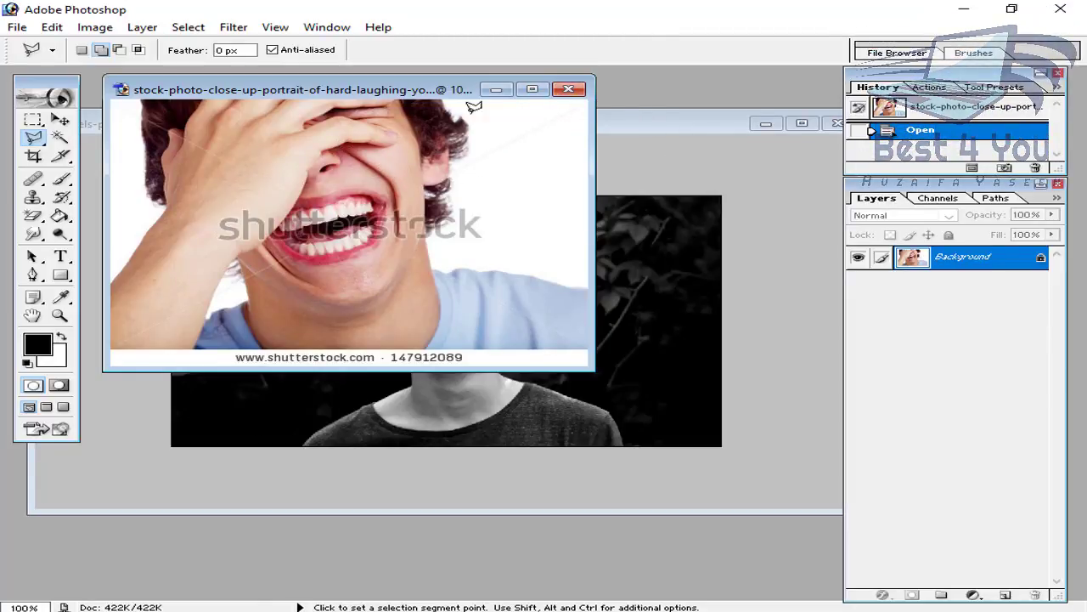
pyautogui.doubleClick(626, 97)
pyautogui.doubleClick(427, 185)
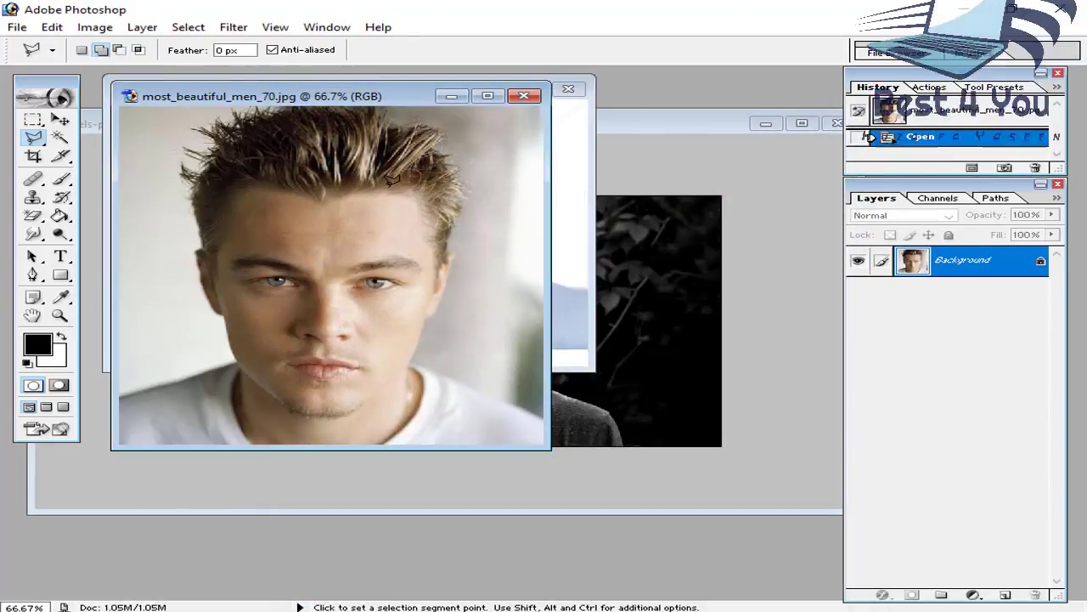
pyautogui.click(628, 133)
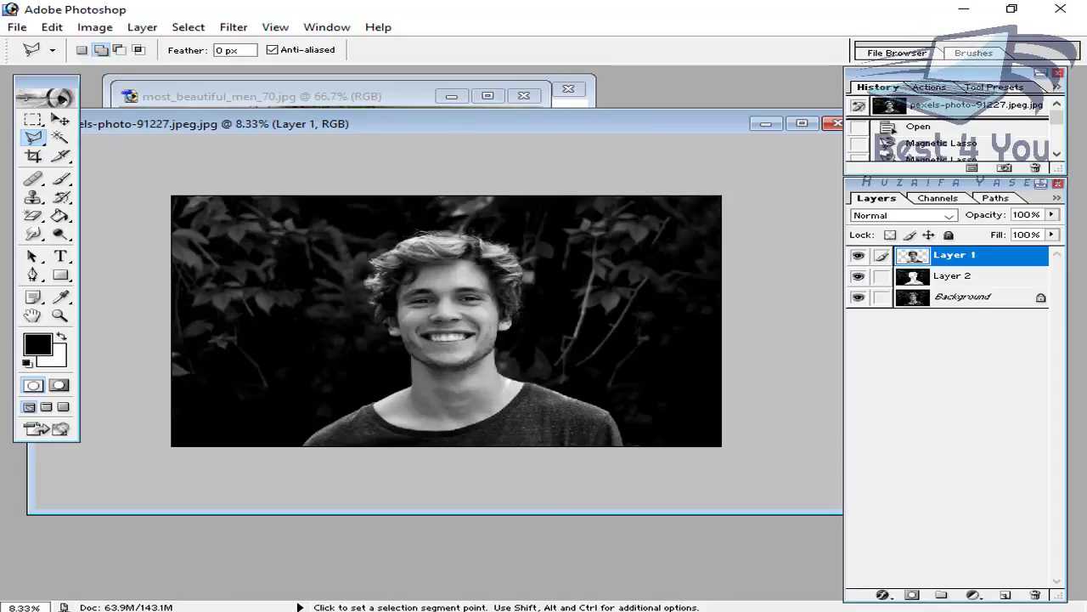
# Switch to Notepad, copy the skin colour code FFB790 from the colour list, and return to Photoshop.
pyautogui.hotkey('alt', 'Tab')
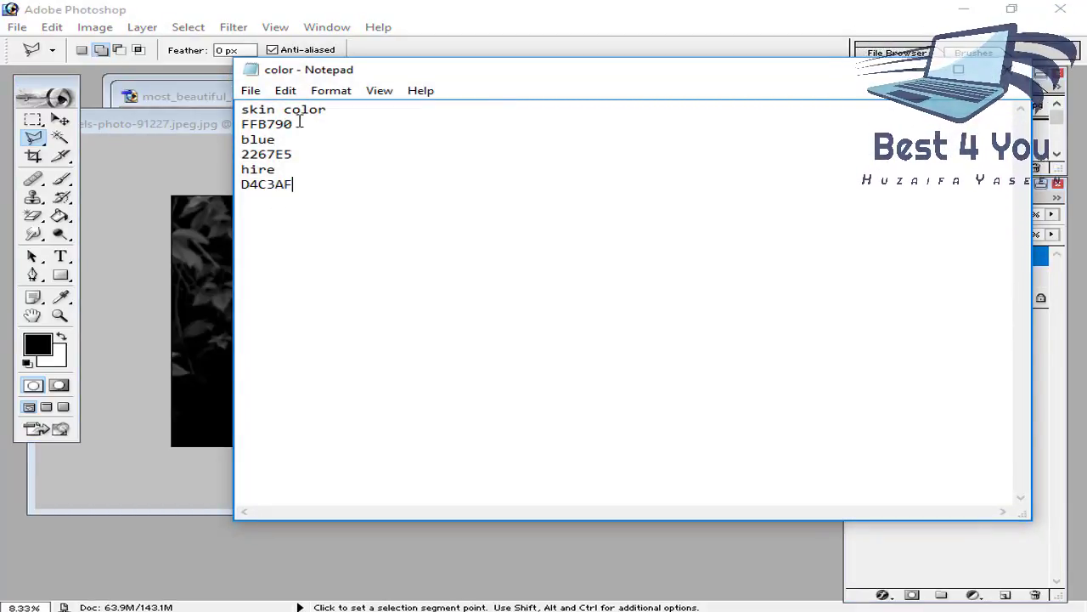
pyautogui.moveTo(293, 124); pyautogui.dragTo(242, 124)
pyautogui.rightClick(269, 126)
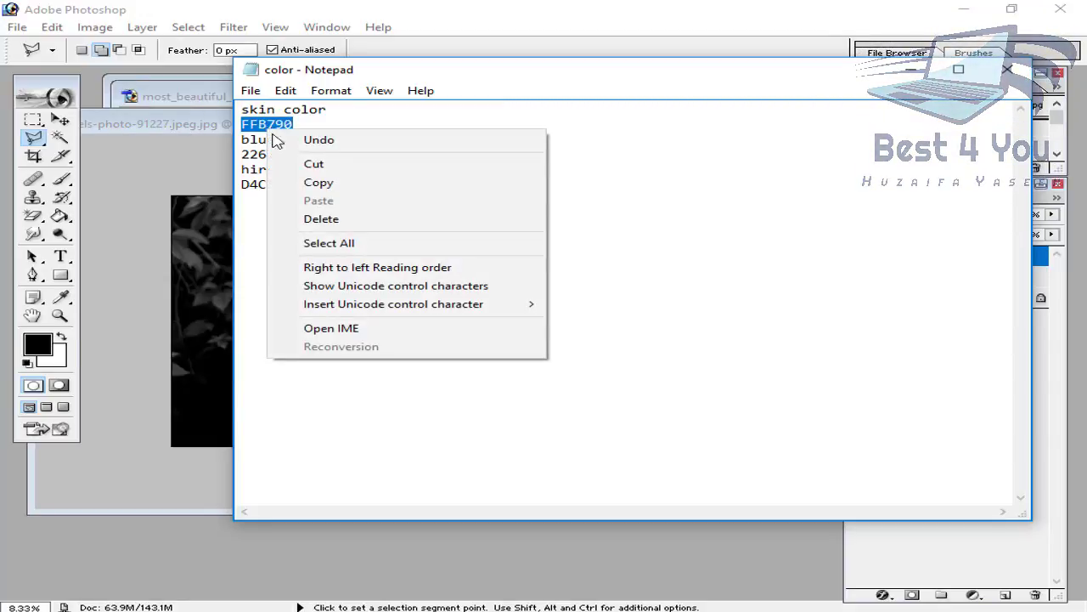
pyautogui.click(317, 180)
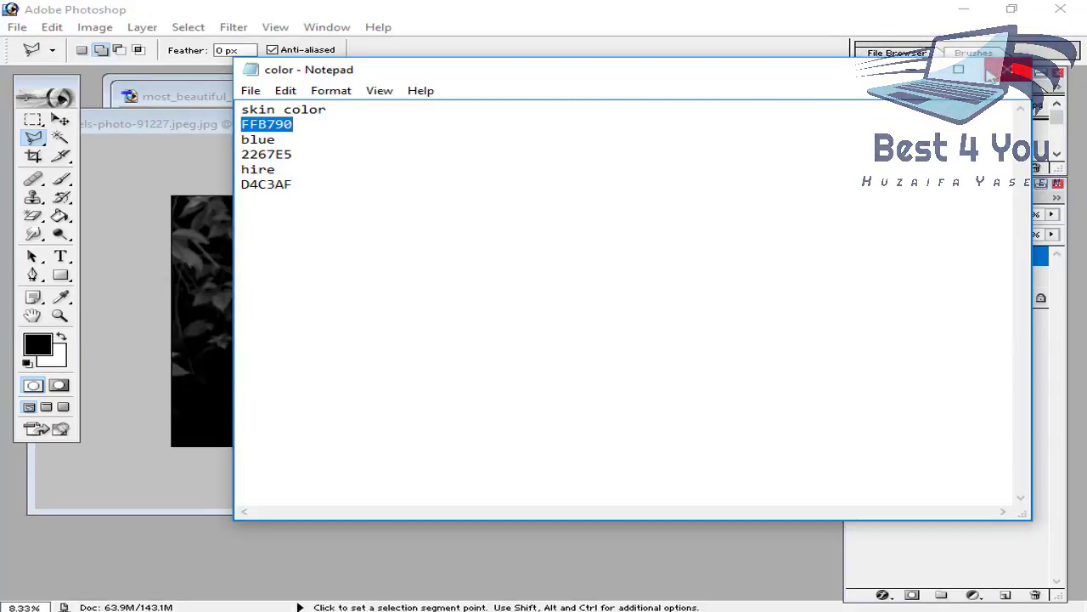
pyautogui.click(917, 71)
# Set the foreground colour to the copied skin tone, hex value FFB790.
pyautogui.click(36, 344)
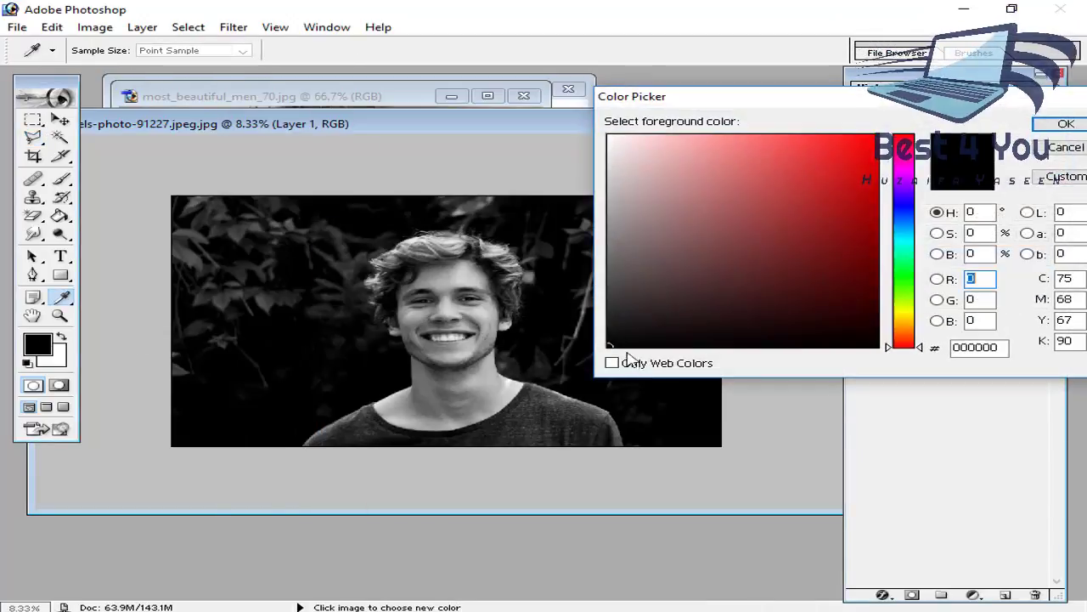
pyautogui.doubleClick(975, 346)
pyautogui.rightClick(977, 349)
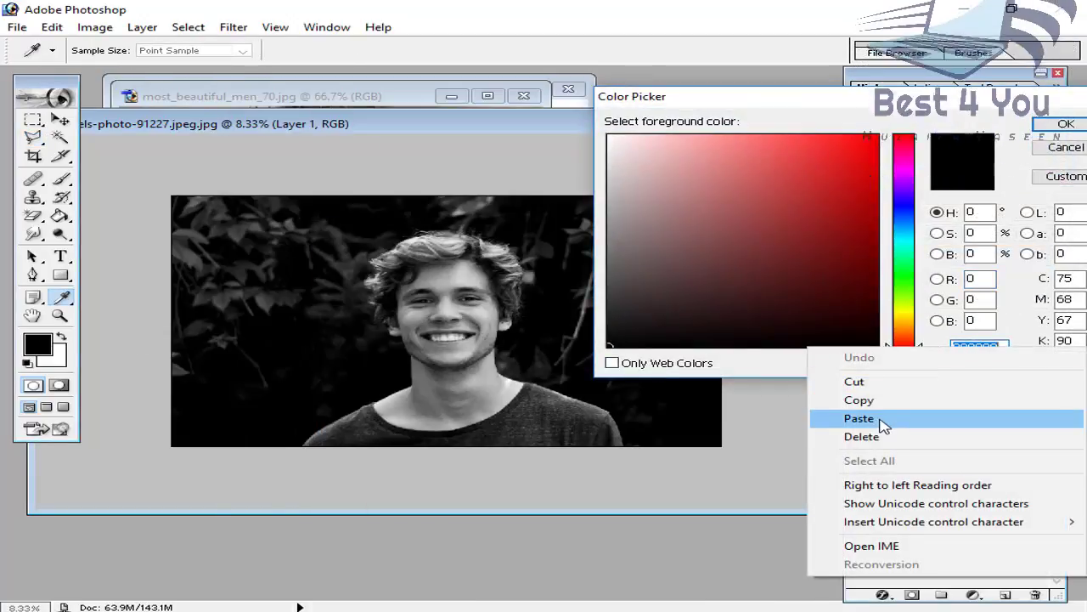
pyautogui.click(953, 422)
pyautogui.click(1065, 127)
pyautogui.press('l')
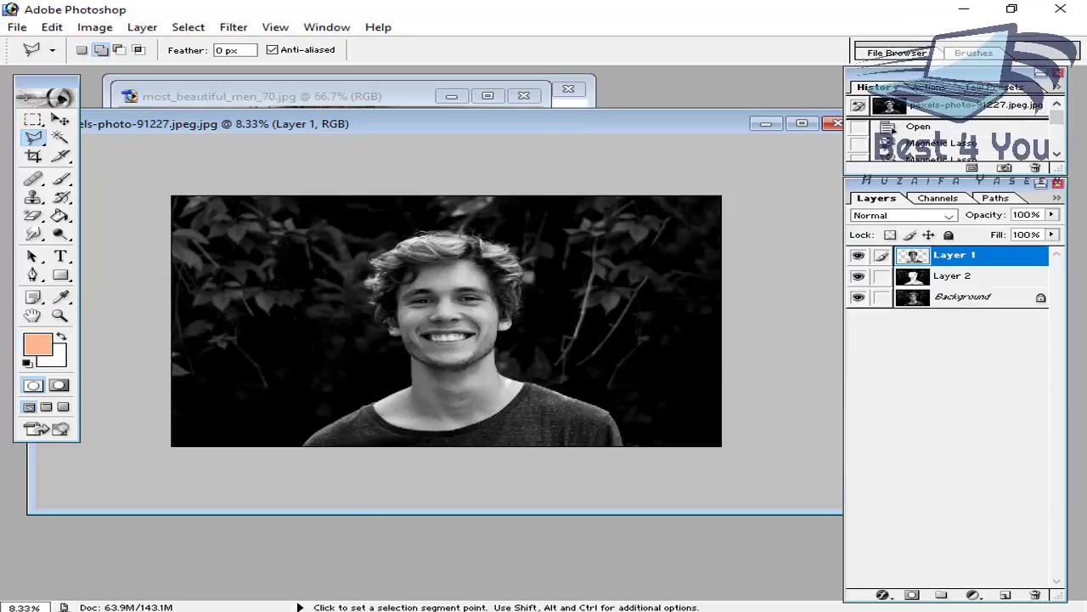
pyautogui.hotkey('ctrl', '+')
pyautogui.hotkey('ctrl', '+')
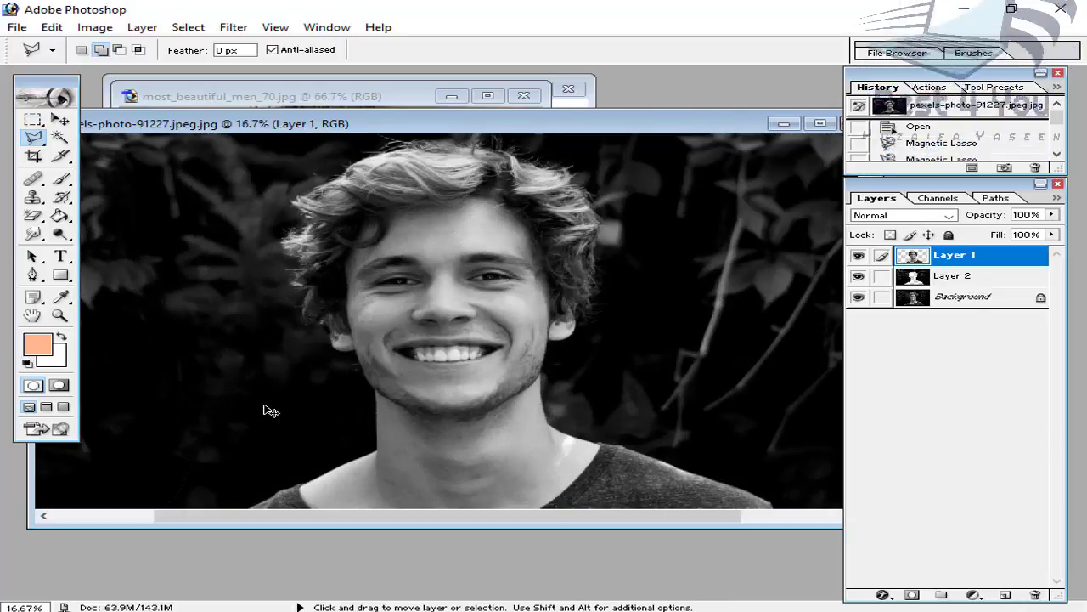
pyautogui.hotkey('ctrl', '-')
pyautogui.hotkey('ctrl', '-')
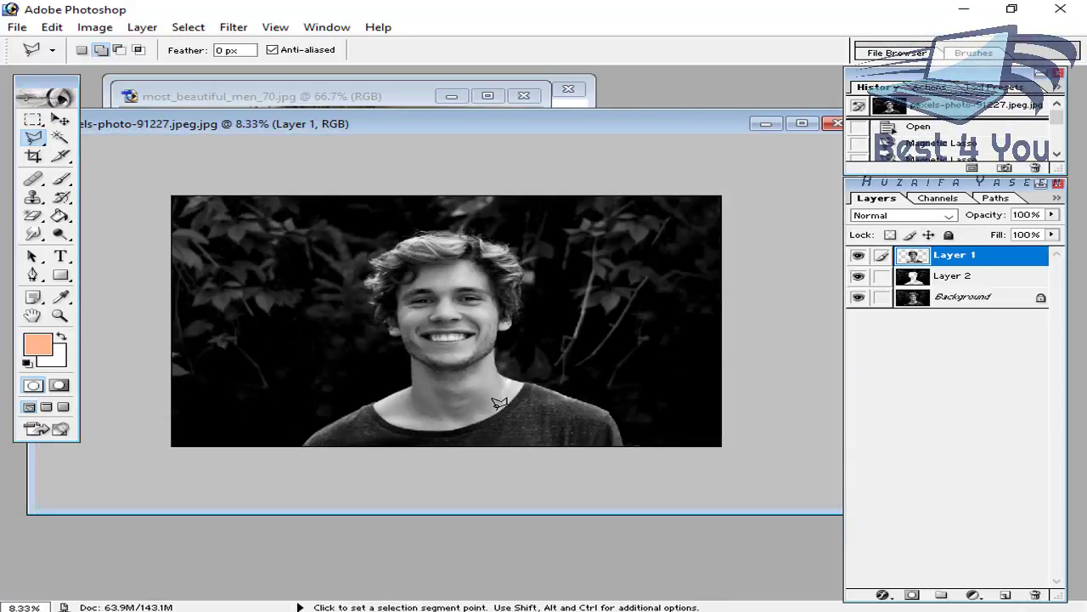
# Add a new empty layer above the man's cutout and set its blending mode to Color.
pyautogui.click(1007, 595)
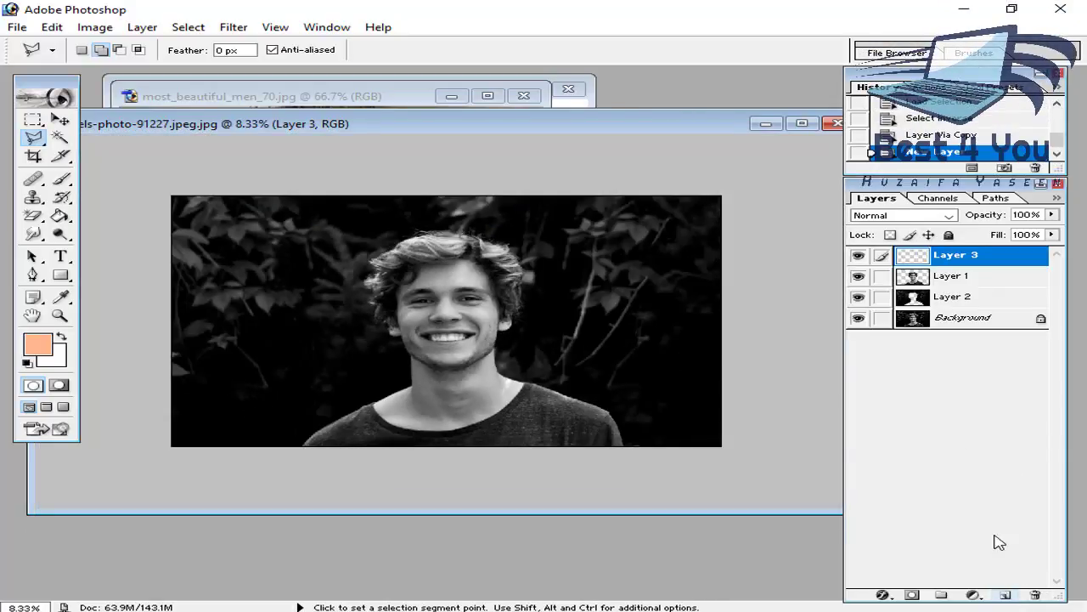
pyautogui.click(883, 219)
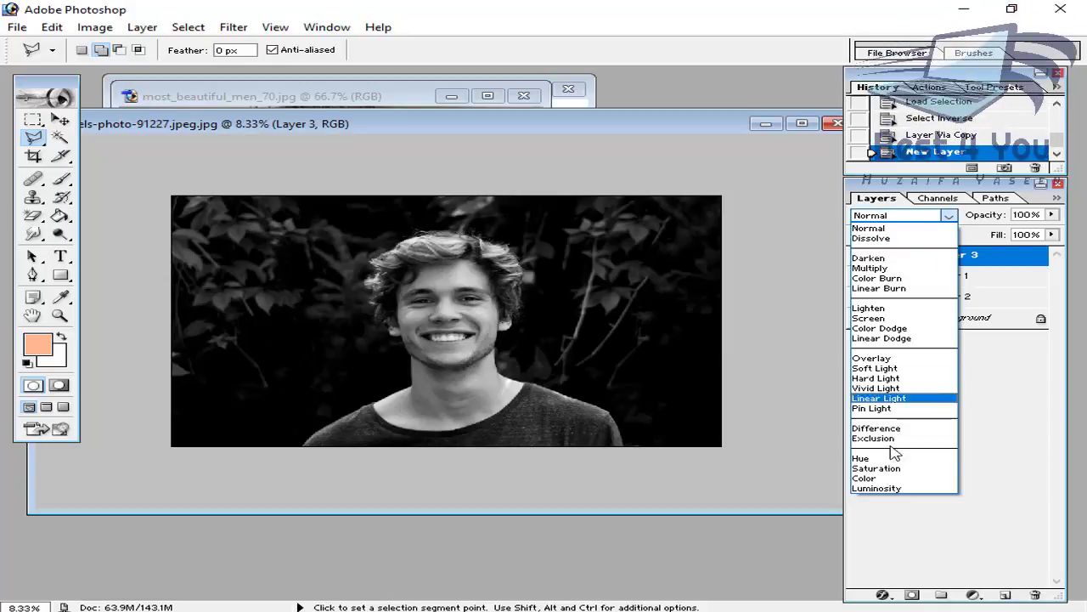
pyautogui.click(885, 478)
# Paint the man's face, ears and neck with the skin tone on Layer 3, using the Brush tool at size 250.
pyautogui.click(62, 178)
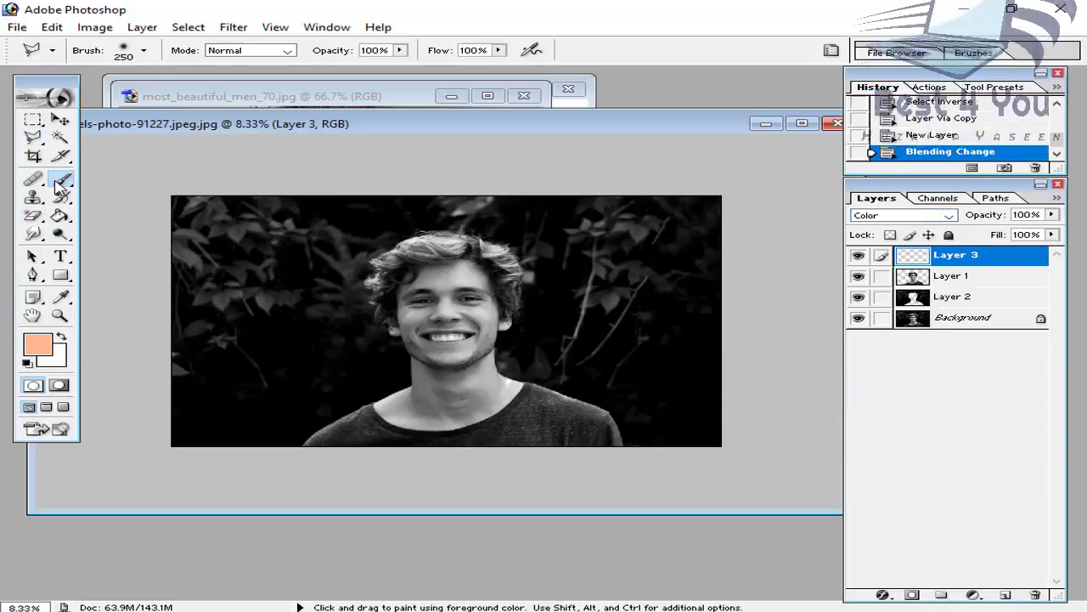
pyautogui.moveTo(467, 338)
pyautogui.mouseDown()
pyautogui.moveTo(454, 361)
pyautogui.moveTo(449, 338)
pyautogui.moveTo(421, 345)
pyautogui.mouseUp()
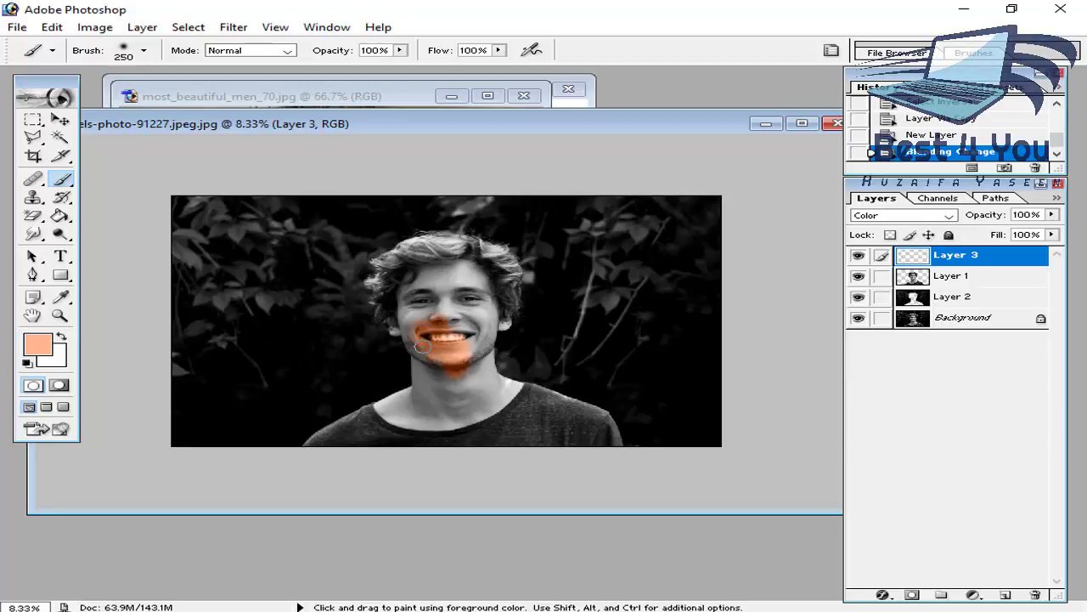
pyautogui.moveTo(442, 283); pyautogui.dragTo(494, 389)
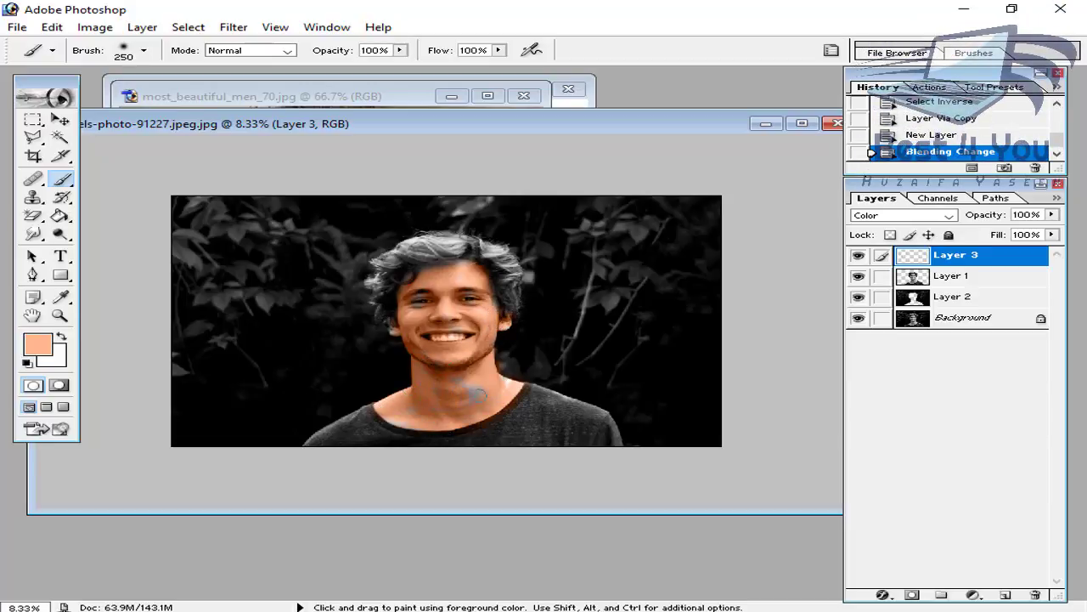
pyautogui.moveTo(403, 409); pyautogui.dragTo(413, 424)
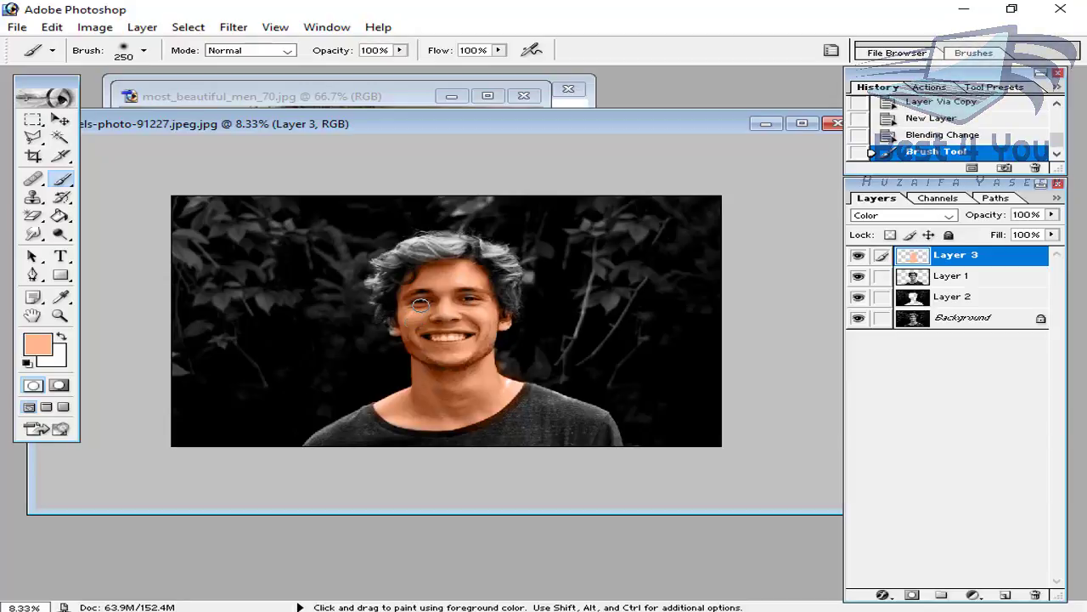
pyautogui.moveTo(492, 311)
pyautogui.mouseDown()
pyautogui.moveTo(427, 287)
pyautogui.moveTo(502, 299)
pyautogui.mouseUp()
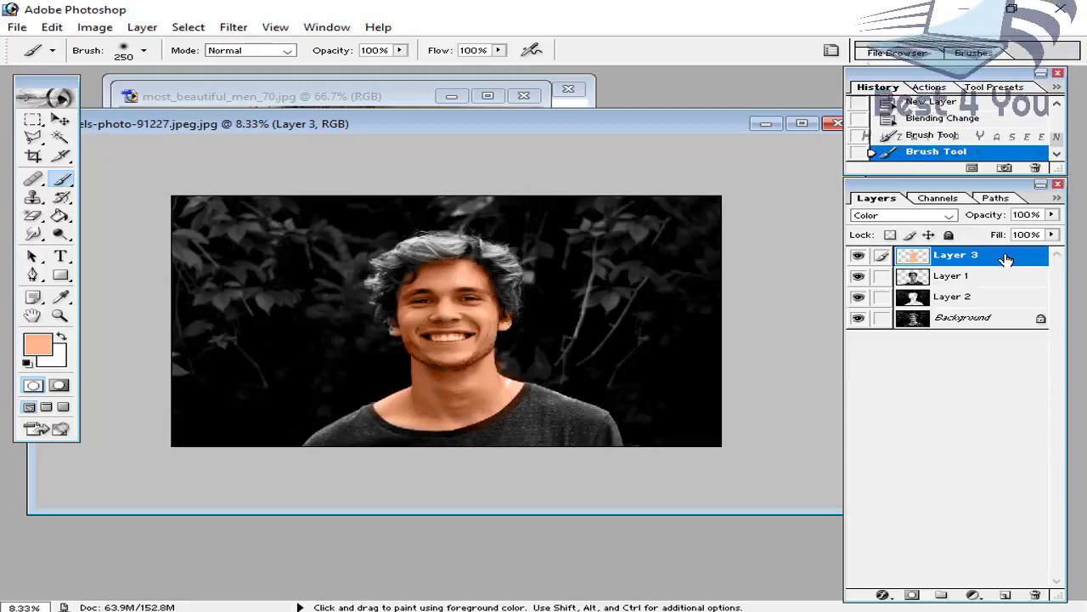
# Delete Layer 3 and add a Solid Color fill layer in skin tone FFB790 above the man's cutout.
pyautogui.click(1034, 594)
pyautogui.click(503, 247)
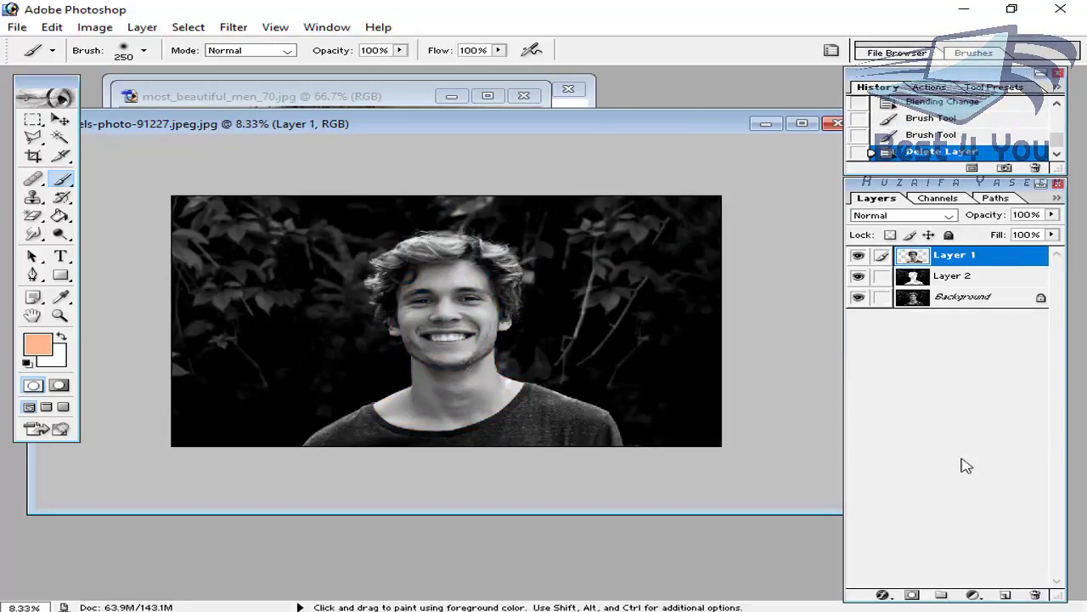
pyautogui.click(974, 596)
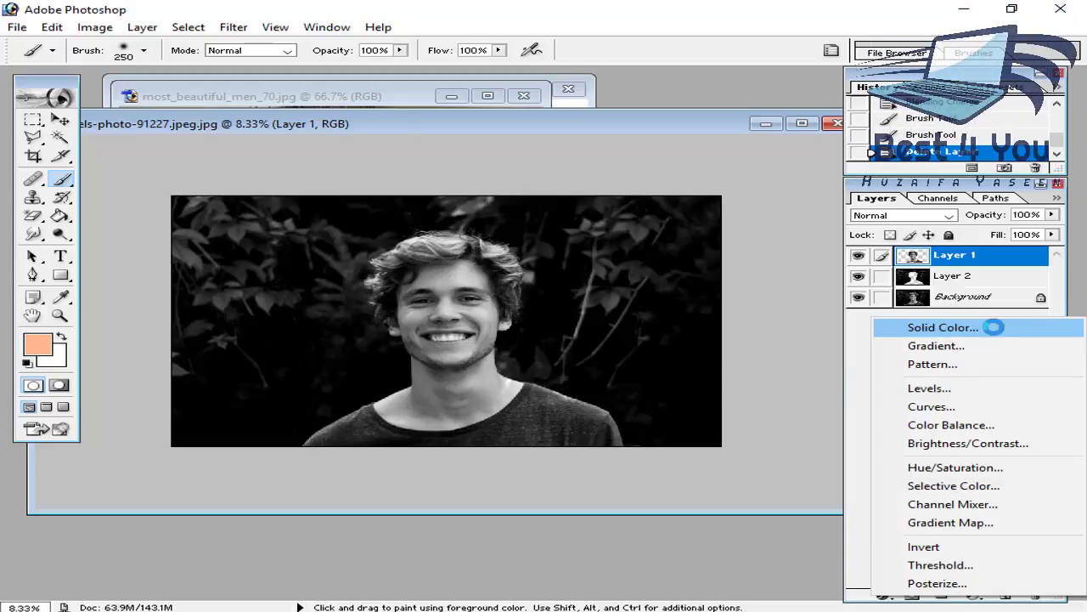
pyautogui.click(996, 329)
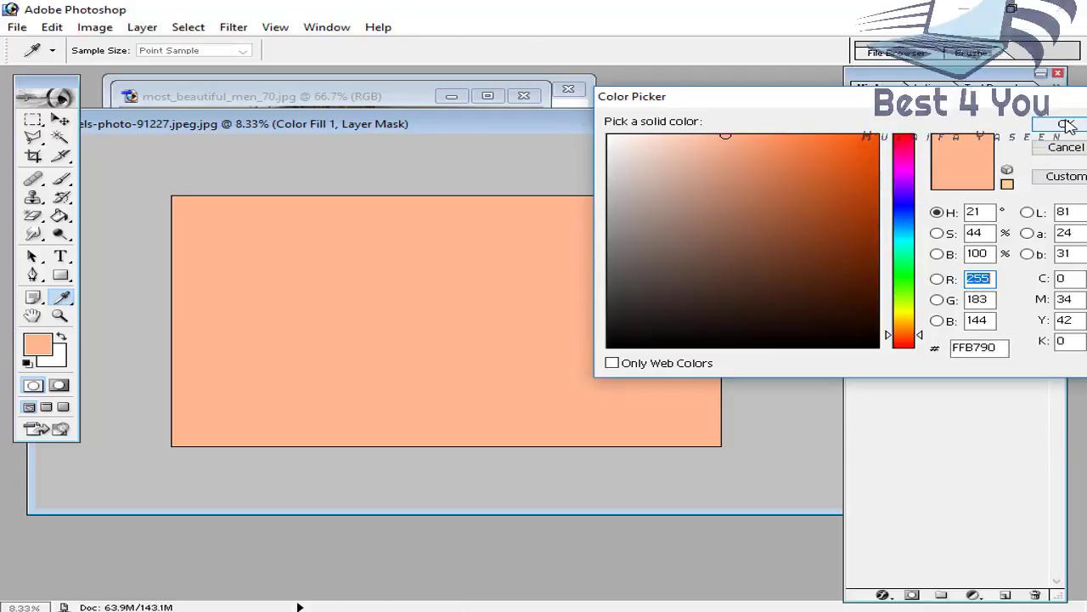
pyautogui.moveTo(926, 103); pyautogui.dragTo(654, 124)
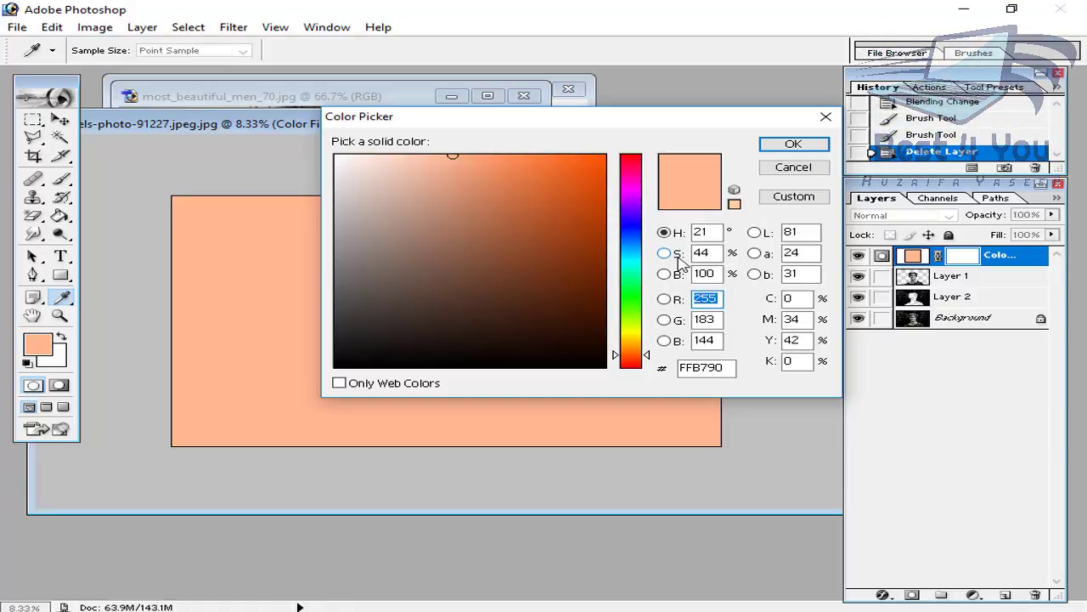
pyautogui.click(781, 147)
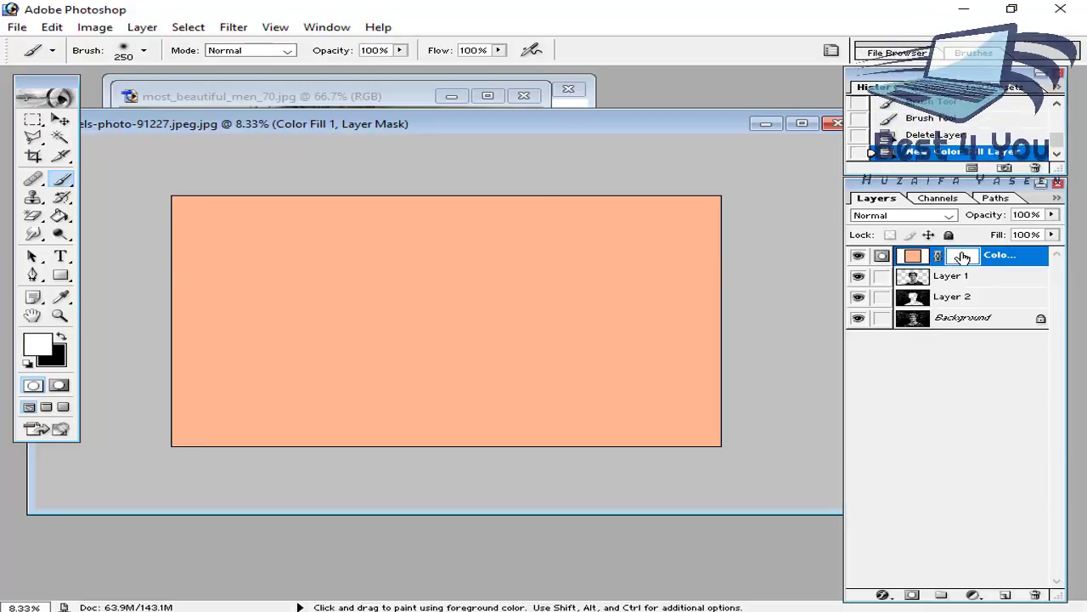
# Invert the fill layer's mask to black and choose the soft 200 px brush.
pyautogui.hotkey('ctrl', 'i')
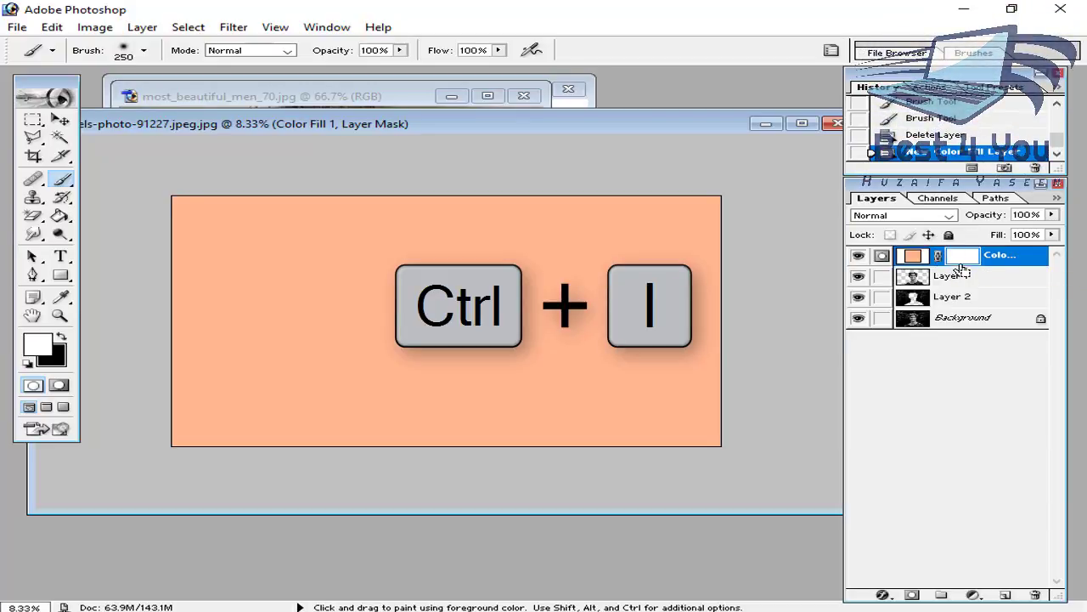
pyautogui.hotkey('ctrl', 'i')
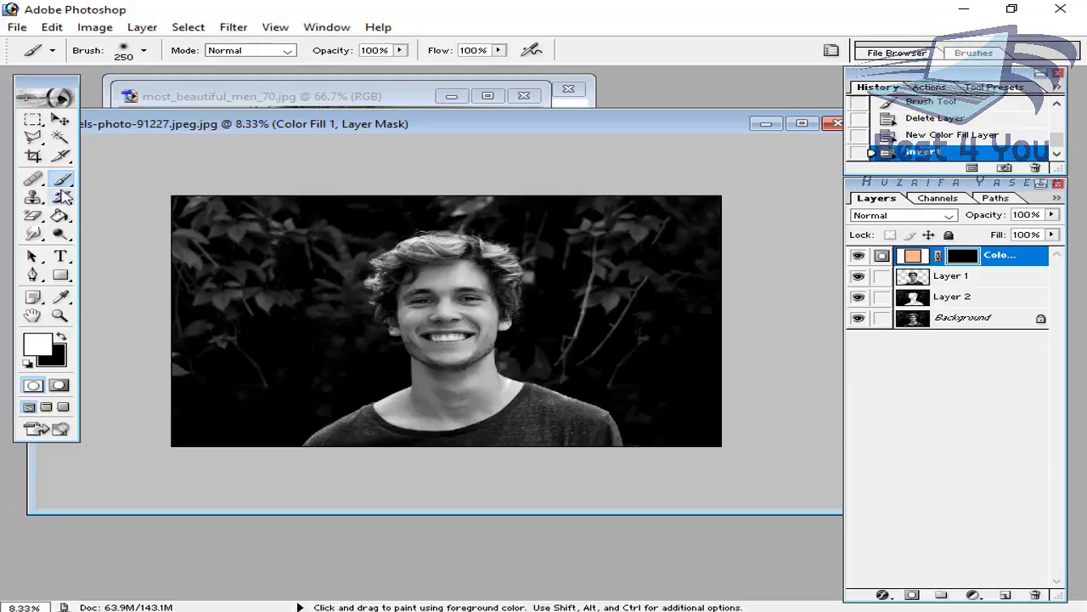
pyautogui.click(144, 51)
pyautogui.scroll(-5, 92, 199)
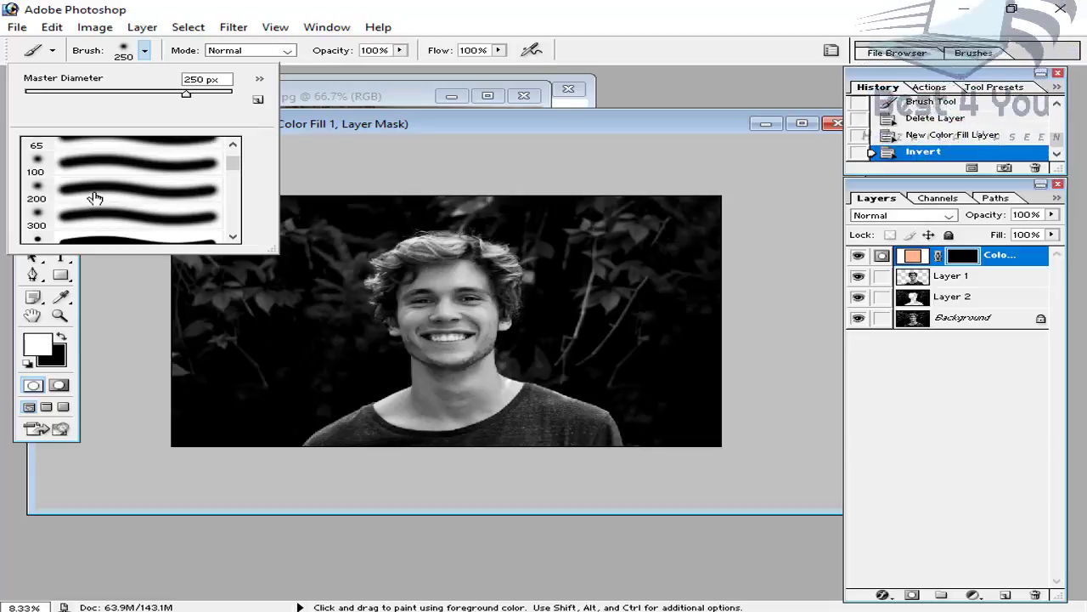
pyautogui.doubleClick(94, 201)
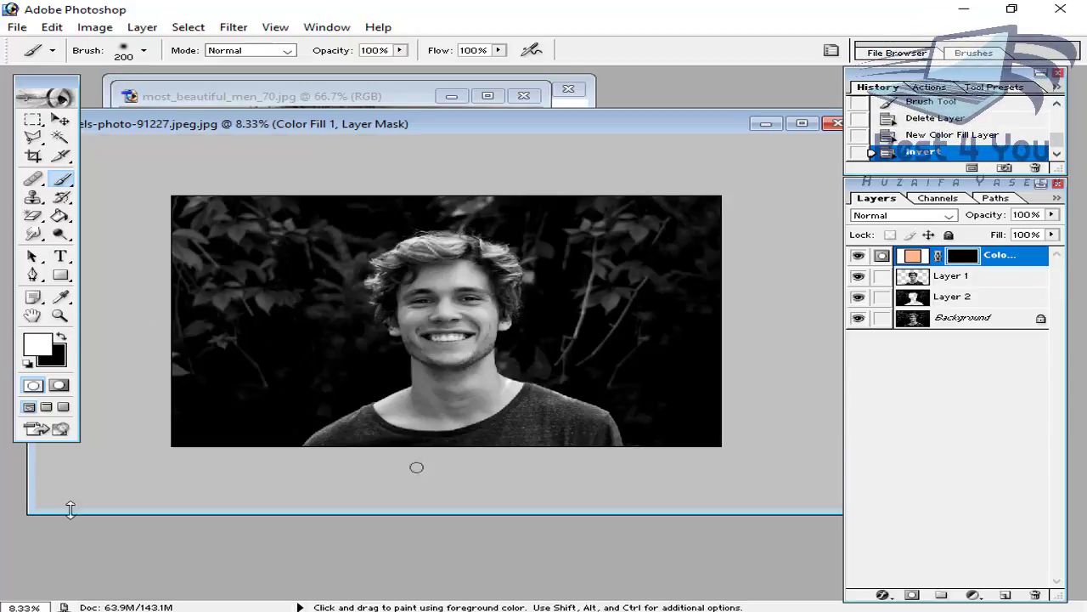
# Paint white on the fill layer's mask in the middle of the man's forehead with the 200 px brush.
pyautogui.hotkey('ctrl', '+')
pyautogui.hotkey('ctrl', '+')
pyautogui.hotkey('ctrl', '+')
pyautogui.hotkey('ctrl', '+')
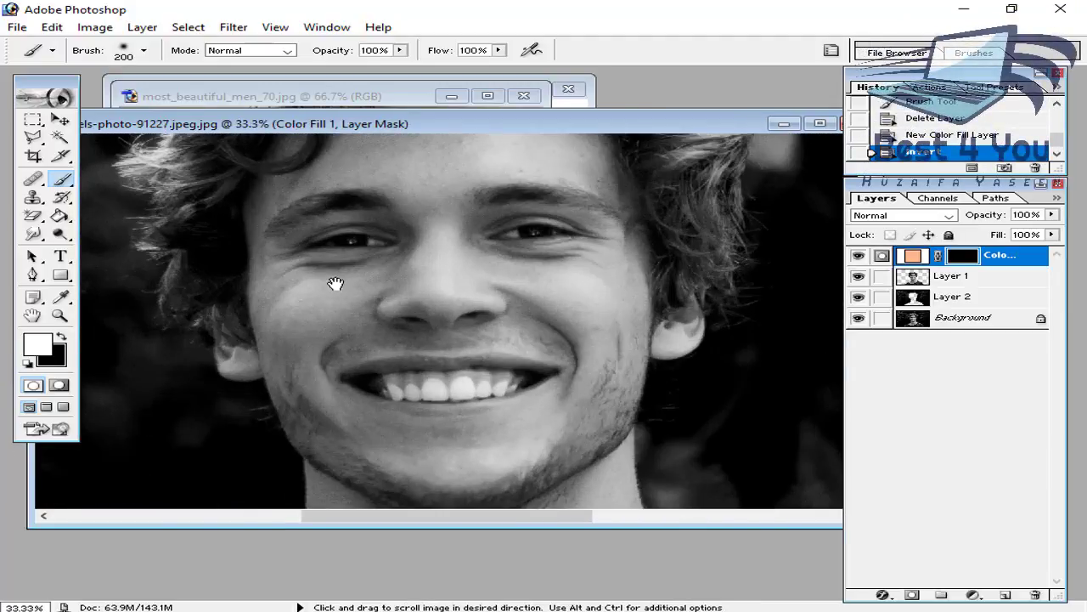
pyautogui.moveTo(335, 284); pyautogui.dragTo(401, 422)
pyautogui.hotkey('ctrl', '+')
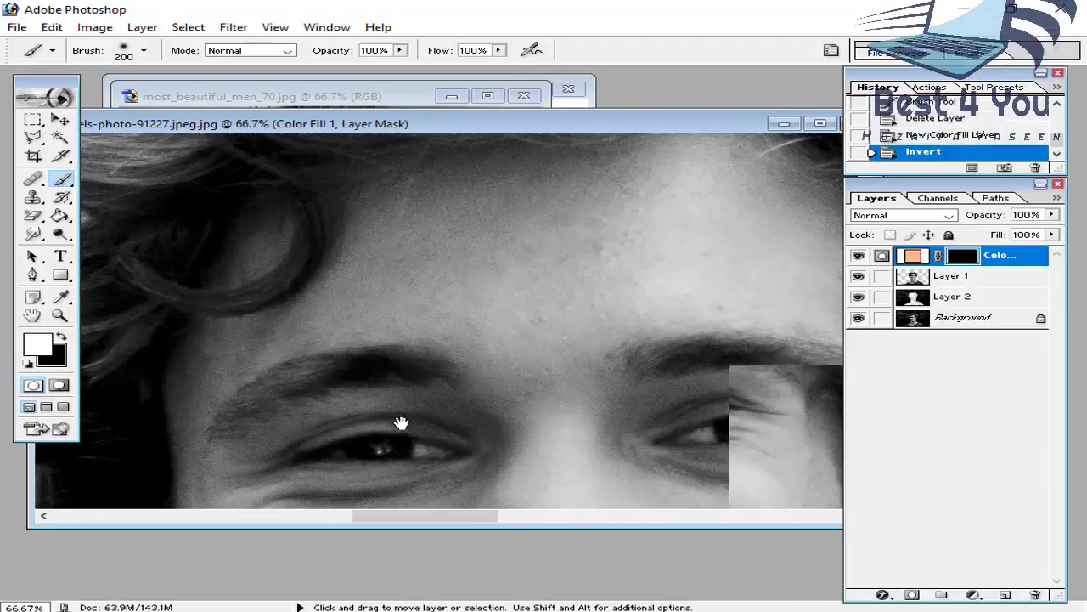
pyautogui.moveTo(444, 332); pyautogui.dragTo(343, 426)
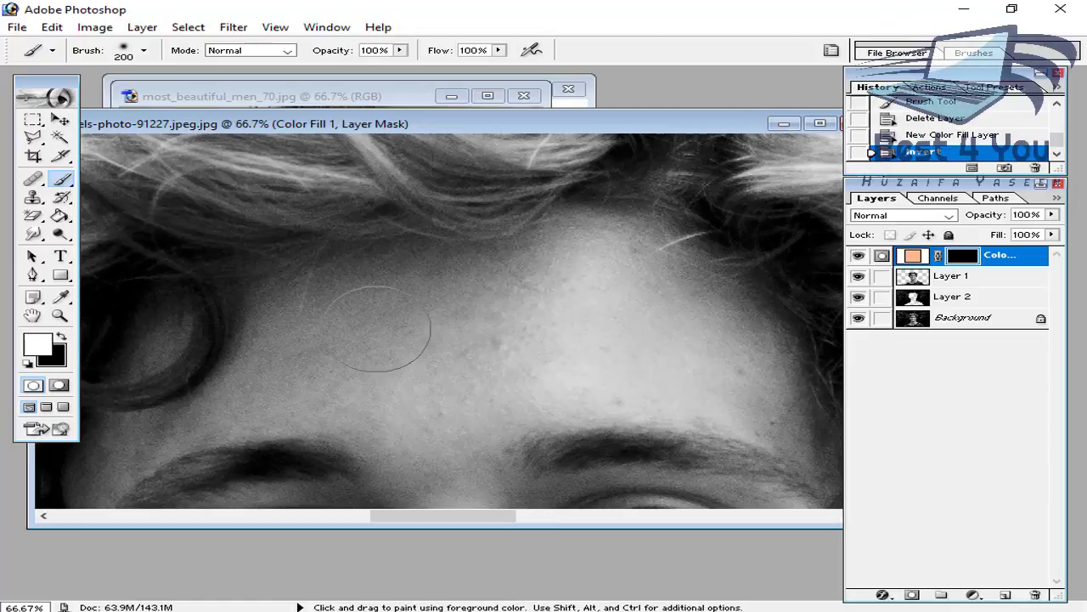
pyautogui.moveTo(481, 342); pyautogui.dragTo(449, 357)
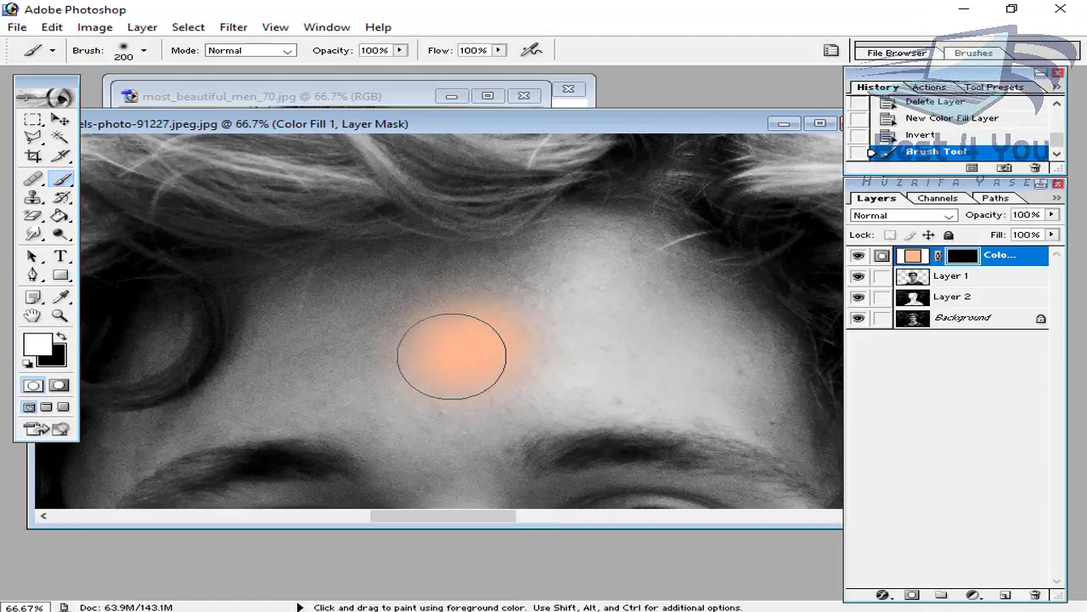
pyautogui.click(451, 353)
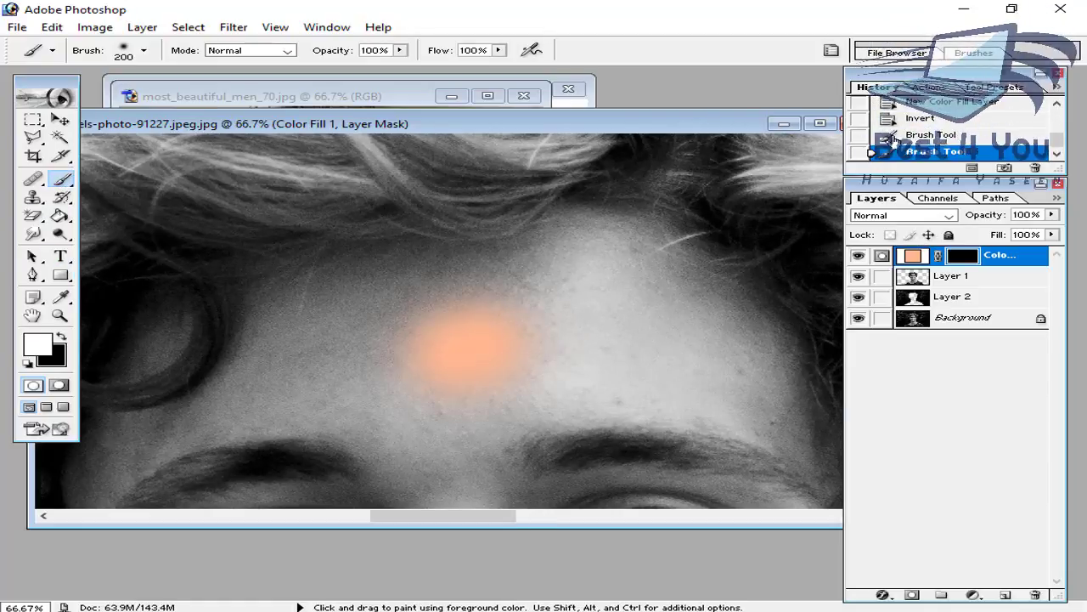
# Set the fill layer's blending mode to Color and paint its mask white across the rest of the forehead.
pyautogui.click(884, 219)
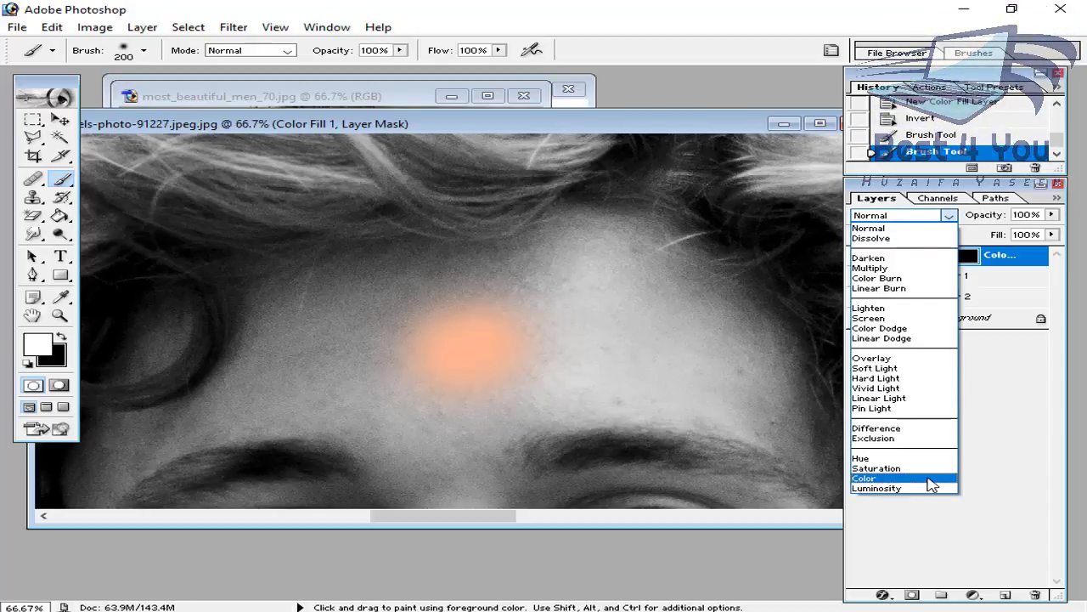
pyautogui.click(866, 478)
pyautogui.moveTo(433, 327)
pyautogui.mouseDown()
pyautogui.moveTo(466, 343)
pyautogui.moveTo(595, 294)
pyautogui.moveTo(599, 255)
pyautogui.moveTo(575, 255)
pyautogui.moveTo(697, 340)
pyautogui.moveTo(721, 328)
pyautogui.moveTo(747, 392)
pyautogui.moveTo(522, 396)
pyautogui.moveTo(502, 332)
pyautogui.moveTo(400, 284)
pyautogui.moveTo(284, 378)
pyautogui.mouseUp()
pyautogui.moveTo(437, 369); pyautogui.dragTo(408, 263)
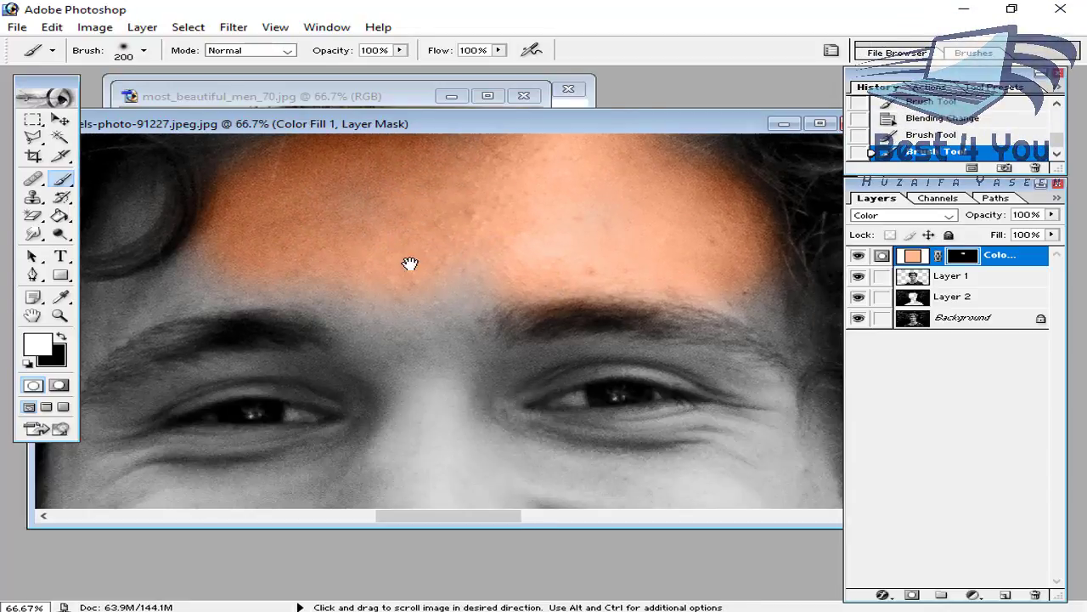
pyautogui.moveTo(455, 290)
pyautogui.mouseDown()
pyautogui.moveTo(628, 297)
pyautogui.moveTo(441, 264)
pyautogui.moveTo(488, 308)
pyautogui.mouseUp()
# Reduce the brush to 60 px and paint the mask inside the hair curl and down the temple to the ear on the image's left.
pyautogui.press('[')
pyautogui.press('[')
pyautogui.press('[')
pyautogui.press('[')
pyautogui.moveTo(483, 260)
pyautogui.mouseDown()
pyautogui.moveTo(484, 291)
pyautogui.moveTo(438, 313)
pyautogui.moveTo(476, 260)
pyautogui.moveTo(437, 321)
pyautogui.mouseUp()
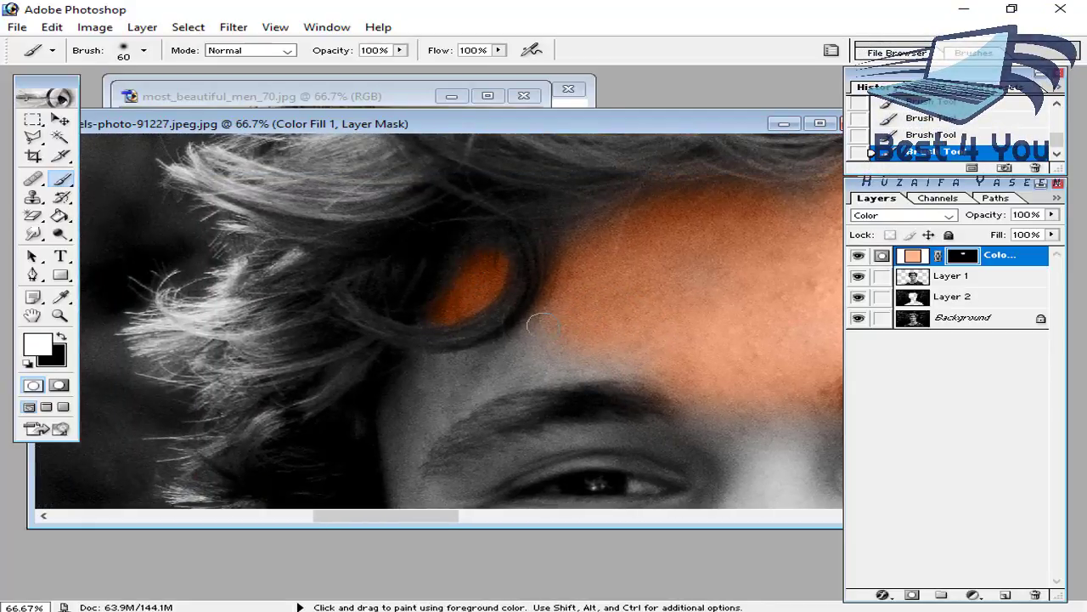
pyautogui.moveTo(419, 367)
pyautogui.mouseDown()
pyautogui.moveTo(486, 361)
pyautogui.moveTo(416, 363)
pyautogui.moveTo(466, 252)
pyautogui.mouseUp()
pyautogui.moveTo(393, 247); pyautogui.dragTo(370, 287)
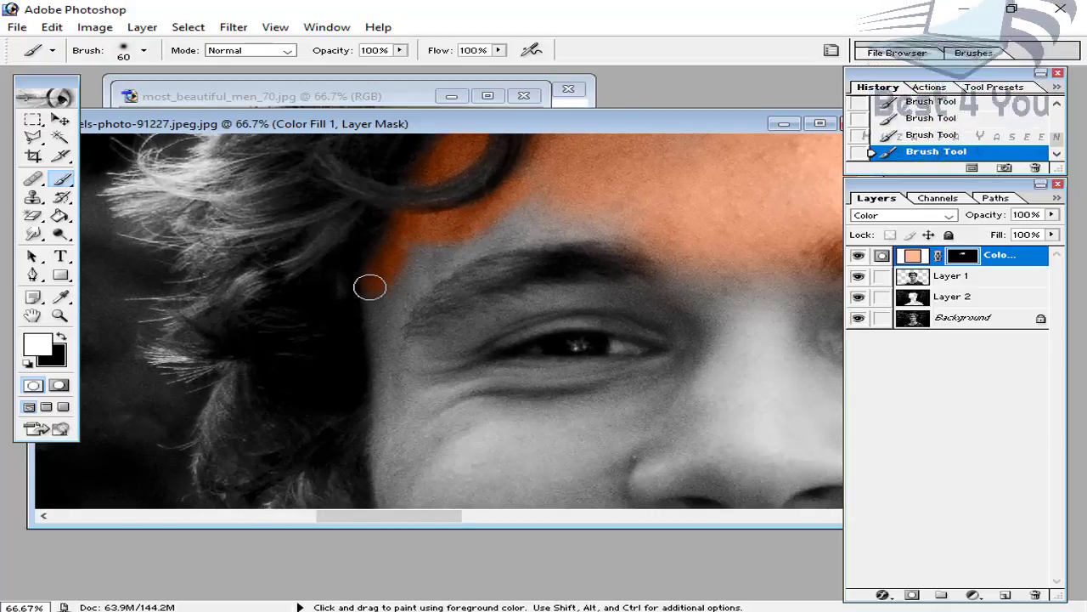
pyautogui.moveTo(381, 440); pyautogui.dragTo(340, 267)
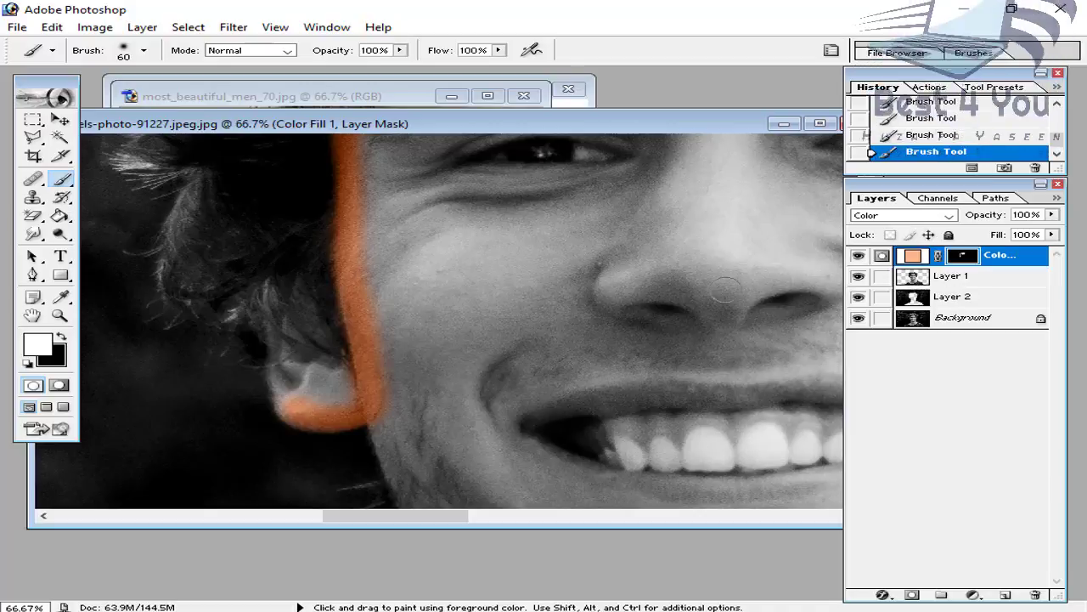
# Paint a cheek stroke on the mask, plus the eyelids, eyebrow and temple around the eye on the image's right.
pyautogui.moveTo(508, 309); pyautogui.dragTo(401, 343)
pyautogui.moveTo(522, 250); pyautogui.dragTo(400, 340)
pyautogui.moveTo(667, 210); pyautogui.dragTo(477, 323)
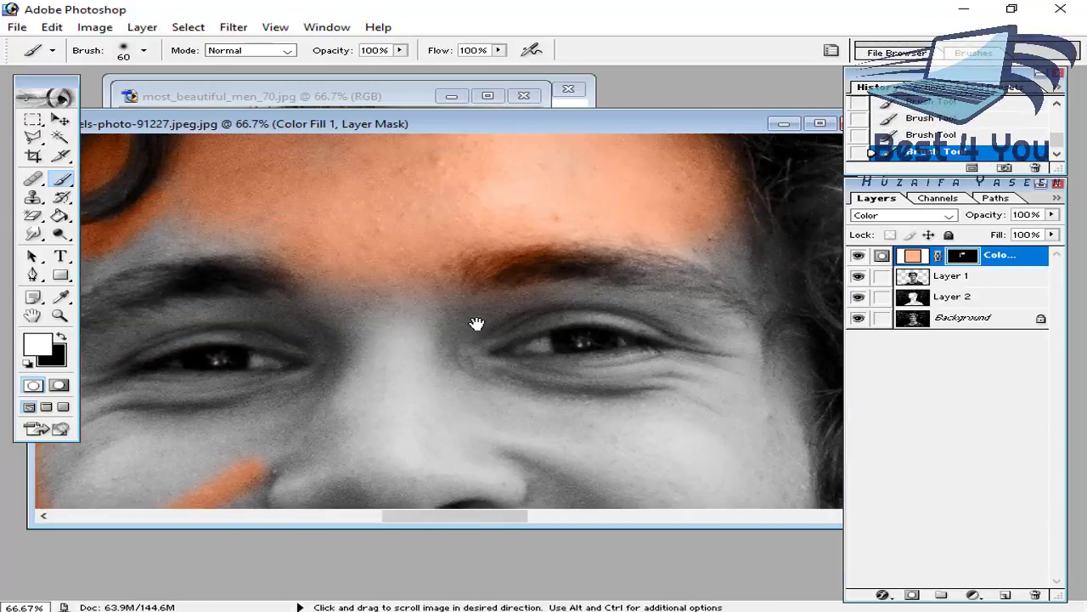
pyautogui.moveTo(526, 288); pyautogui.dragTo(467, 329)
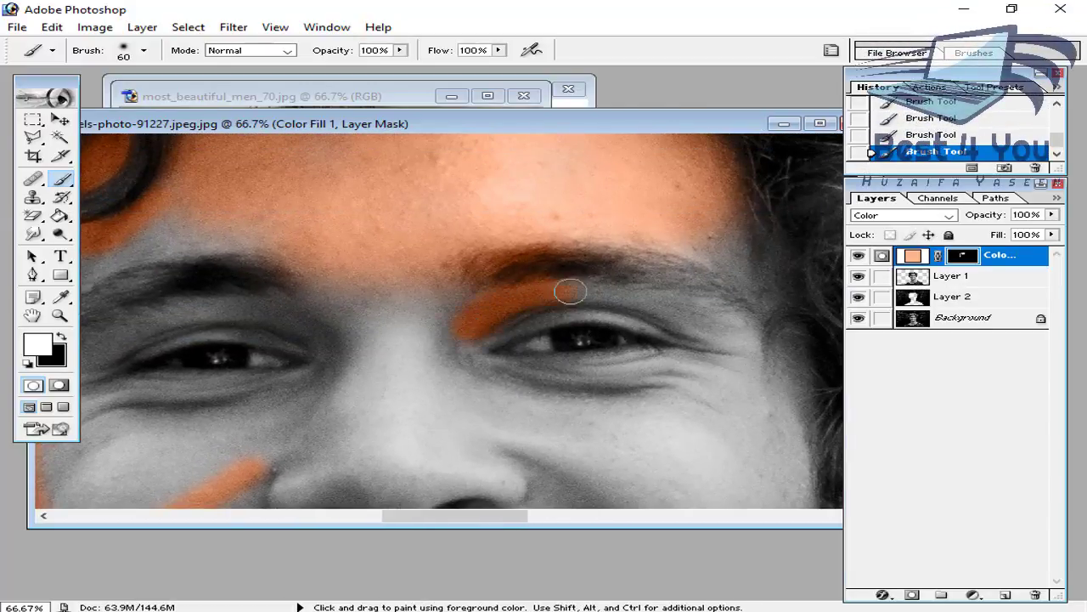
pyautogui.moveTo(648, 318)
pyautogui.mouseDown()
pyautogui.moveTo(515, 314)
pyautogui.moveTo(485, 340)
pyautogui.moveTo(541, 312)
pyautogui.mouseUp()
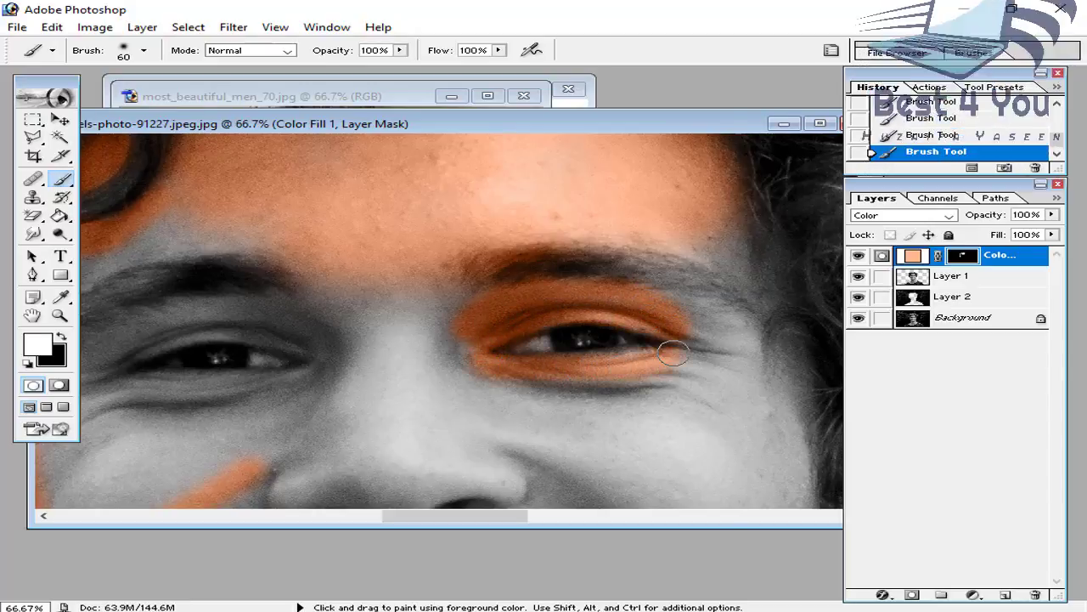
pyautogui.moveTo(685, 361); pyautogui.dragTo(409, 370)
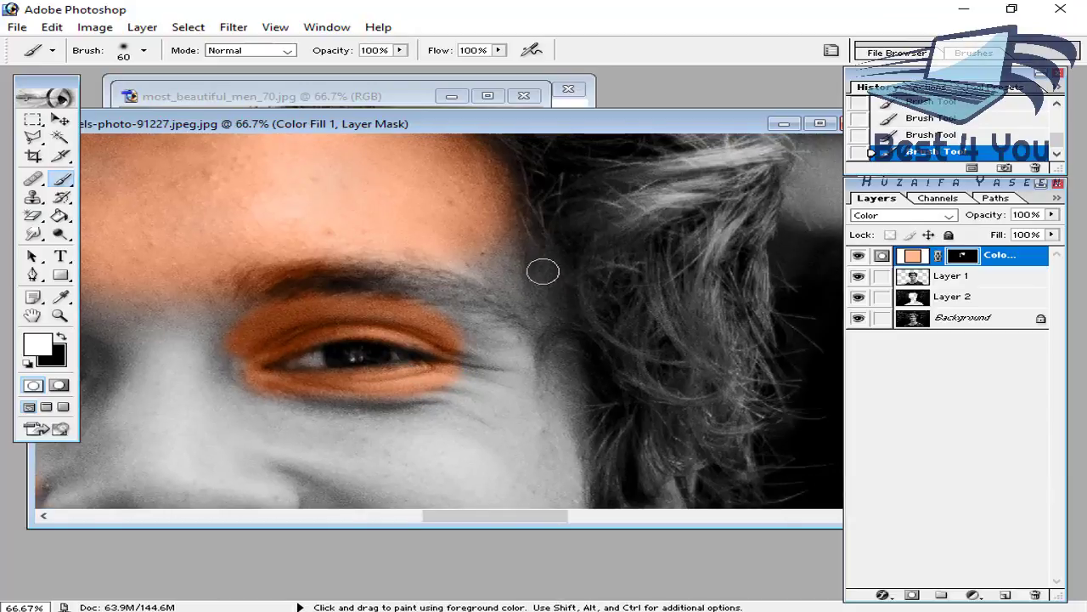
pyautogui.moveTo(510, 242)
pyautogui.mouseDown()
pyautogui.moveTo(522, 307)
pyautogui.moveTo(517, 221)
pyautogui.moveTo(551, 291)
pyautogui.moveTo(546, 313)
pyautogui.moveTo(486, 274)
pyautogui.mouseUp()
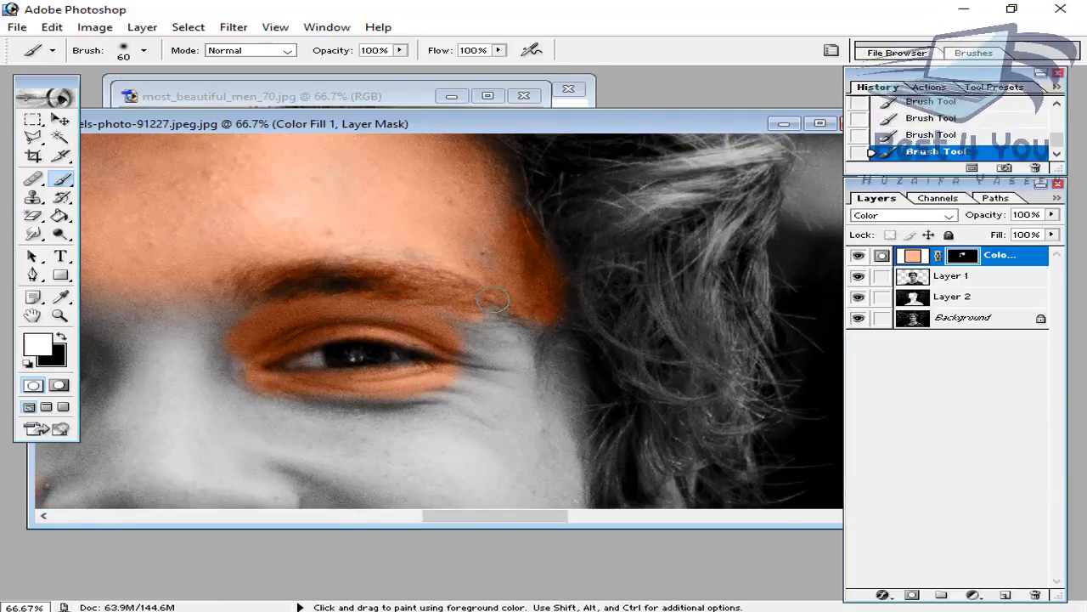
pyautogui.moveTo(450, 296); pyautogui.dragTo(333, 230)
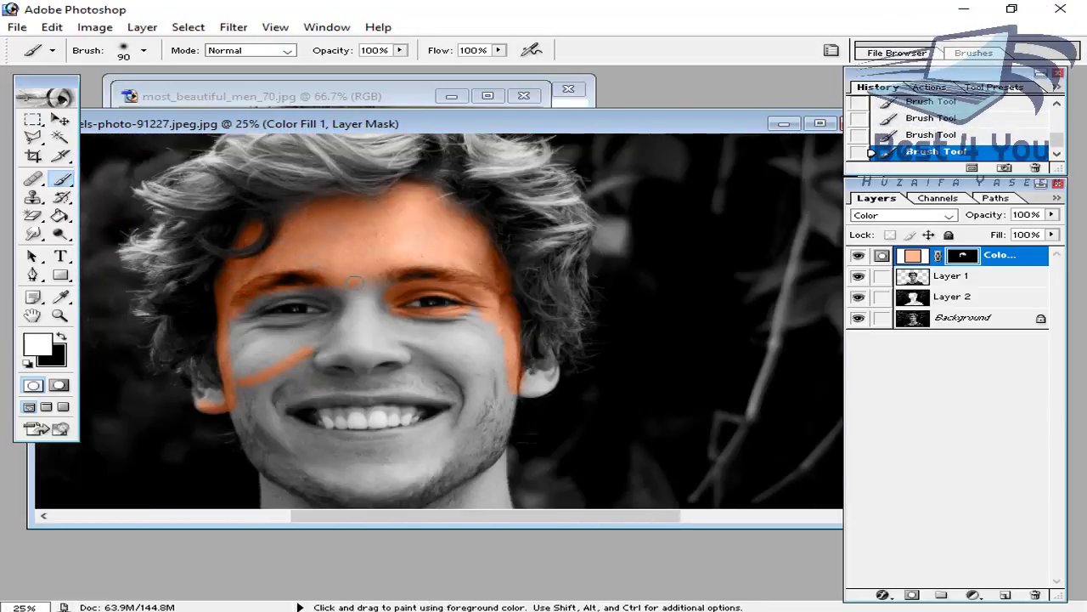
# Paint the mask around the eye and eyebrow on the image's left with a 90 px brush.
pyautogui.hotkey('ctrl', '+')
pyautogui.hotkey('ctrl', '+')
pyautogui.hotkey('ctrl', '+')
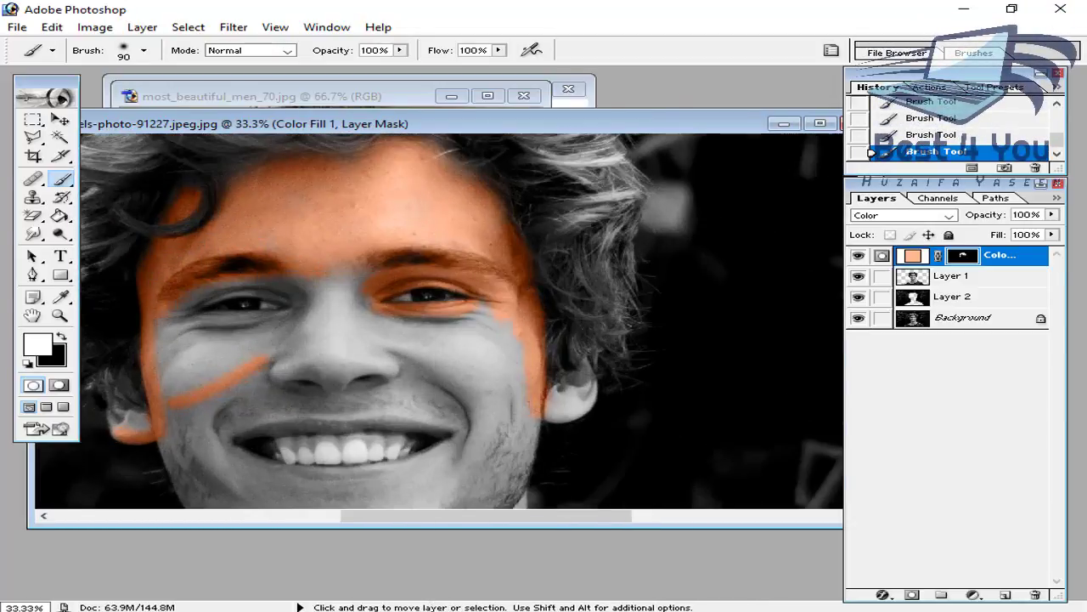
pyautogui.moveTo(198, 300); pyautogui.dragTo(507, 311)
pyautogui.moveTo(420, 256)
pyautogui.mouseDown()
pyautogui.moveTo(309, 257)
pyautogui.moveTo(249, 288)
pyautogui.moveTo(216, 322)
pyautogui.moveTo(222, 306)
pyautogui.moveTo(291, 270)
pyautogui.mouseUp()
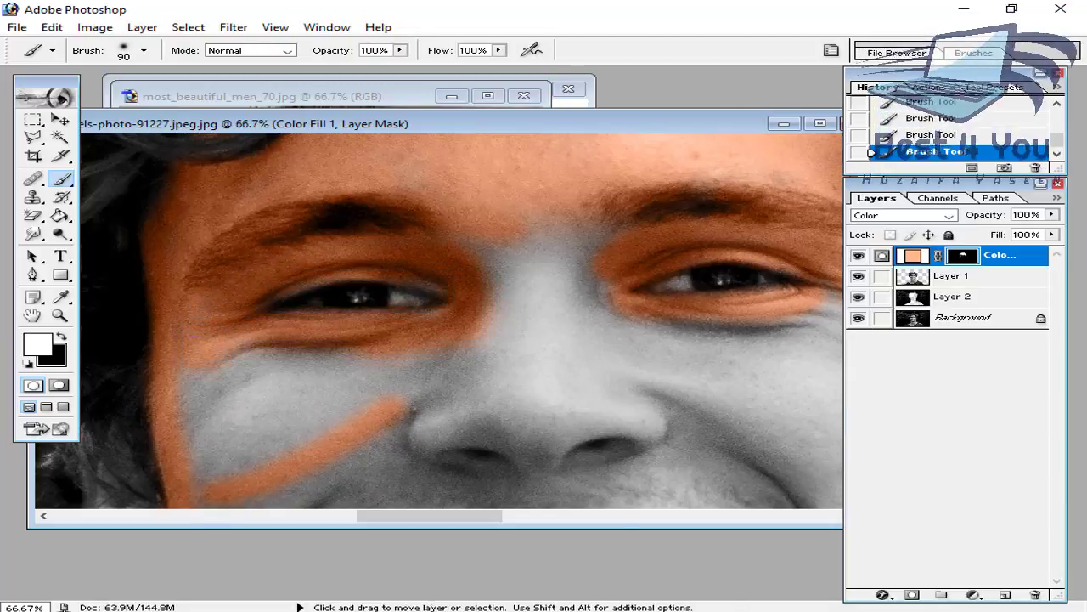
# Paint the ear on the image's right into the fill layer's mask with the 90 px brush.
pyautogui.hotkey('ctrl', '-')
pyautogui.hotkey('ctrl', '-')
pyautogui.hotkey('ctrl', '-')
pyautogui.hotkey('ctrl', '-')
pyautogui.hotkey('ctrl', '-')
pyautogui.hotkey('ctrl', '+')
pyautogui.hotkey('ctrl', '+')
pyautogui.hotkey('ctrl', '+')
pyautogui.hotkey('ctrl', '+')
pyautogui.moveTo(544, 380); pyautogui.dragTo(577, 354)
pyautogui.hotkey('ctrl', '-')
pyautogui.hotkey('ctrl', '-')
pyautogui.hotkey('ctrl', '-')
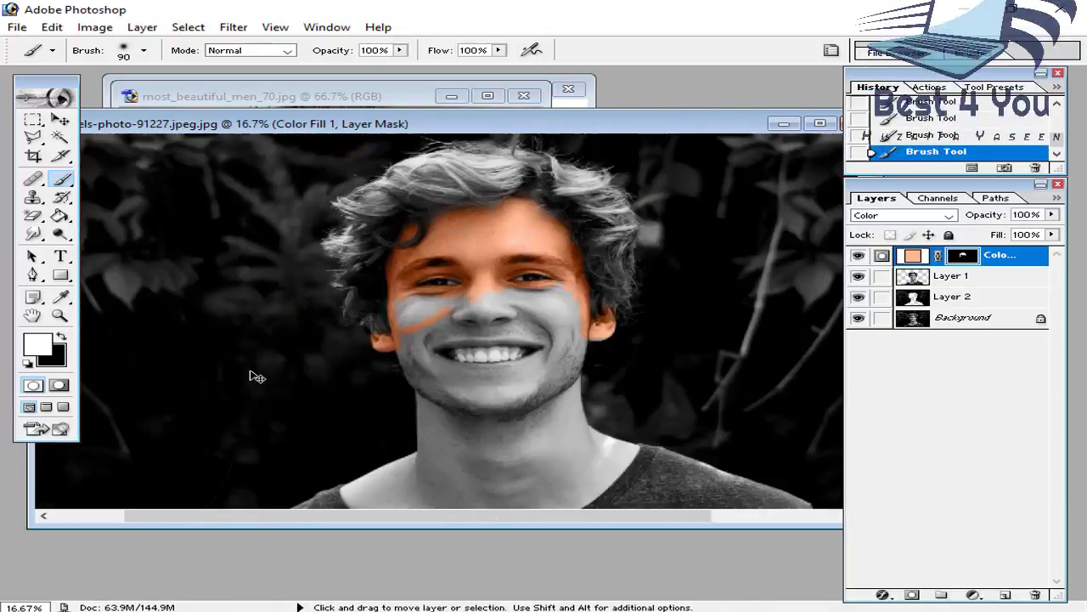
pyautogui.hotkey('ctrl', '-')
# Load the outline of the man's cutout on Layer 1 as a selection, keeping the Brush tool active.
pyautogui.click(919, 278)
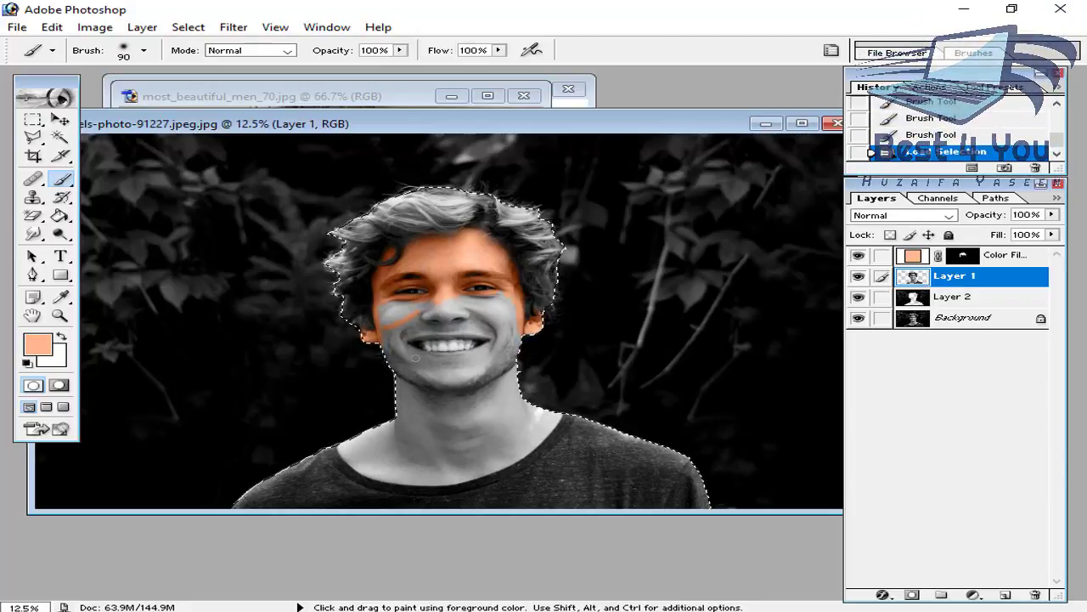
pyautogui.press('p')
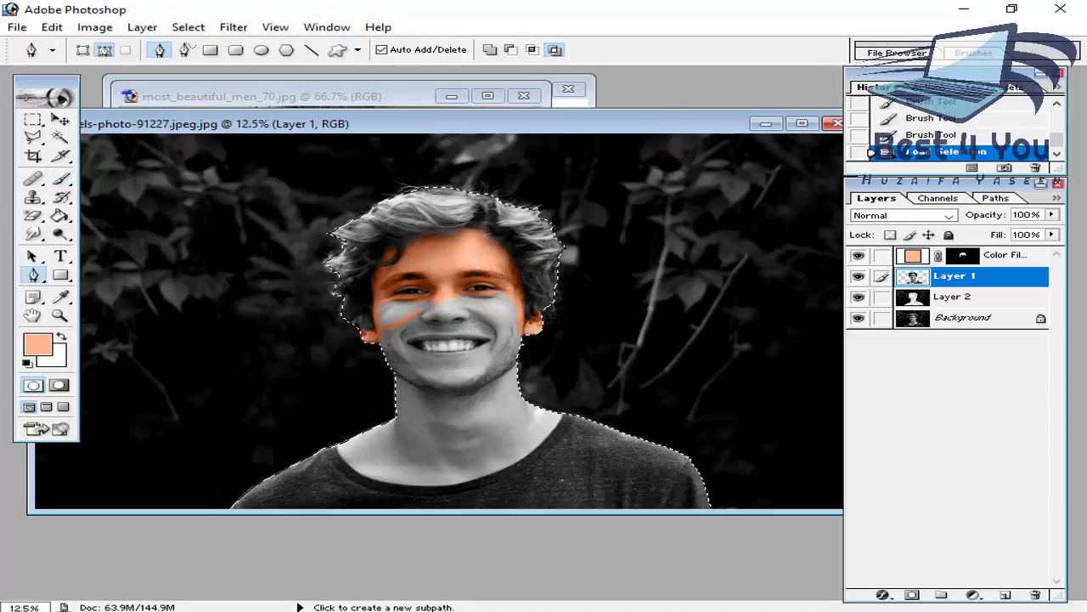
pyautogui.press('b')
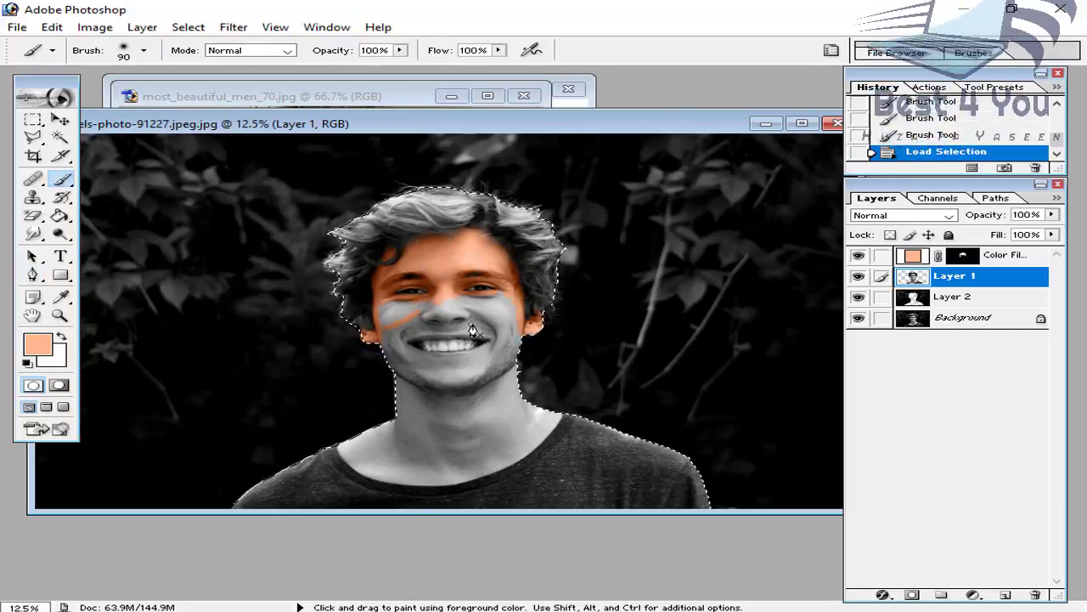
# Enlarge the brush to 600 px and paint the remaining face and neck white on the fill layer's mask, within the selection.
pyautogui.press(']')
pyautogui.press(']')
pyautogui.press(']')
pyautogui.press(']')
pyautogui.press(']')
pyautogui.press(']')
pyautogui.press(']')
pyautogui.press(']')
pyautogui.press(']')
pyautogui.press(']')
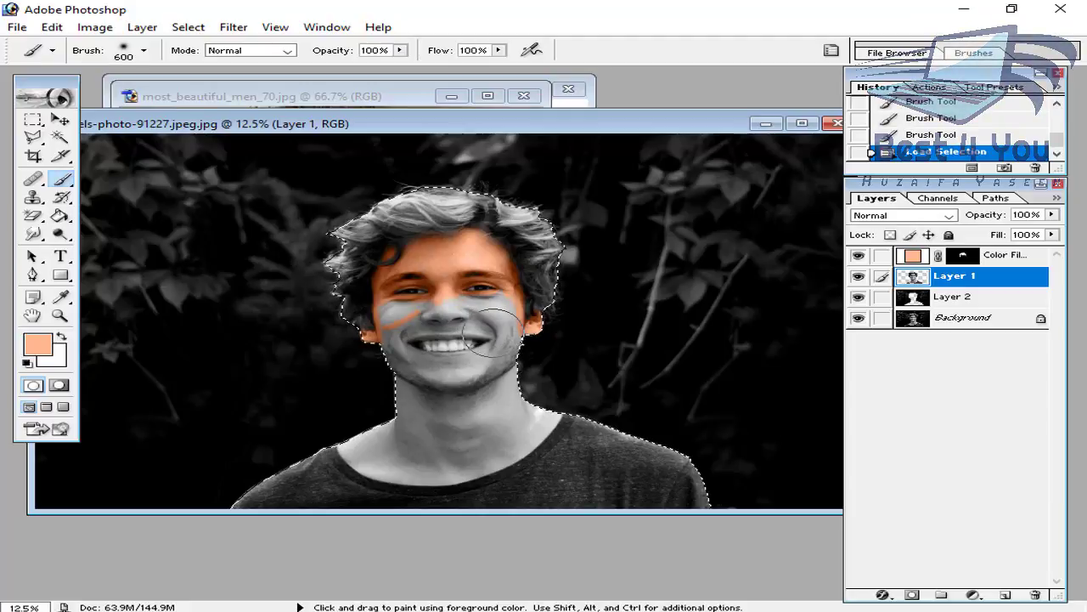
pyautogui.click(915, 257)
pyautogui.moveTo(503, 329); pyautogui.dragTo(366, 386)
# Reduce the brush to 125 px and paint the mask over the neck and the skin beside the collar on the image's right.
pyautogui.hotkey('ctrl', '+')
pyautogui.hotkey('ctrl', '+')
pyautogui.hotkey('ctrl', '+')
pyautogui.hotkey('ctrl', '+')
pyautogui.press('[')
pyautogui.press('[')
pyautogui.press('[')
pyautogui.press('[')
pyautogui.press('[')
pyautogui.press('[')
pyautogui.press('[')
pyautogui.press('[')
pyautogui.moveTo(254, 272)
pyautogui.mouseDown()
pyautogui.moveTo(237, 314)
pyautogui.moveTo(614, 238)
pyautogui.moveTo(543, 361)
pyautogui.mouseUp()
pyautogui.moveTo(544, 475); pyautogui.dragTo(501, 153)
pyautogui.moveTo(697, 340)
pyautogui.mouseDown()
pyautogui.moveTo(743, 354)
pyautogui.moveTo(637, 286)
pyautogui.mouseUp()
pyautogui.moveTo(707, 293); pyautogui.dragTo(551, 385)
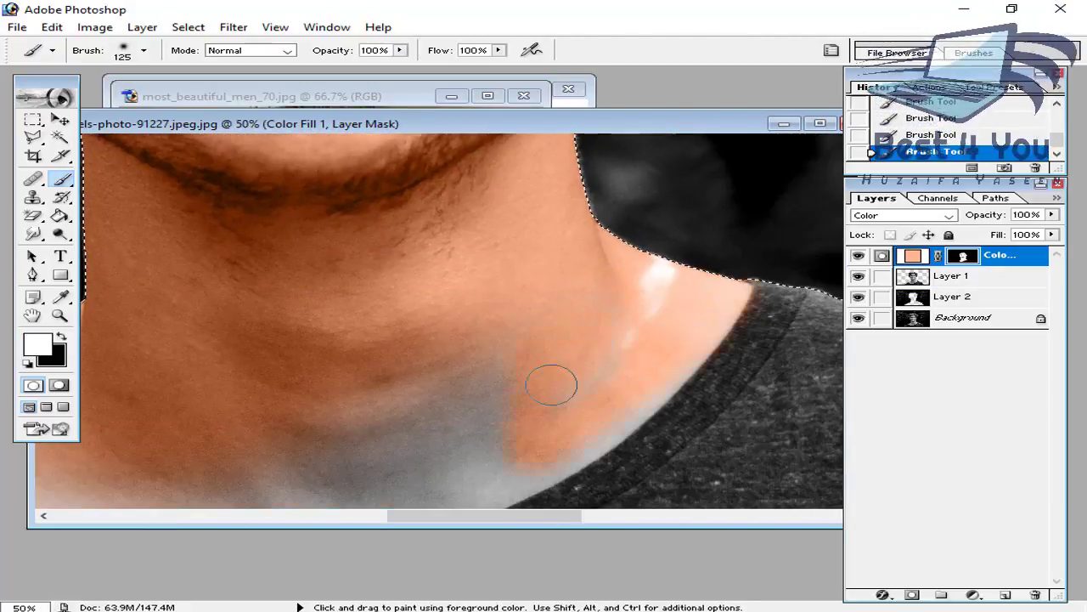
# Paint the remaining grey skin on the lower neck along the shirt's neckline into the mask.
pyautogui.moveTo(603, 343); pyautogui.dragTo(708, 188)
pyautogui.moveTo(479, 284); pyautogui.dragTo(714, 285)
pyautogui.moveTo(713, 357)
pyautogui.mouseDown()
pyautogui.moveTo(535, 364)
pyautogui.moveTo(250, 243)
pyautogui.moveTo(264, 264)
pyautogui.mouseUp()
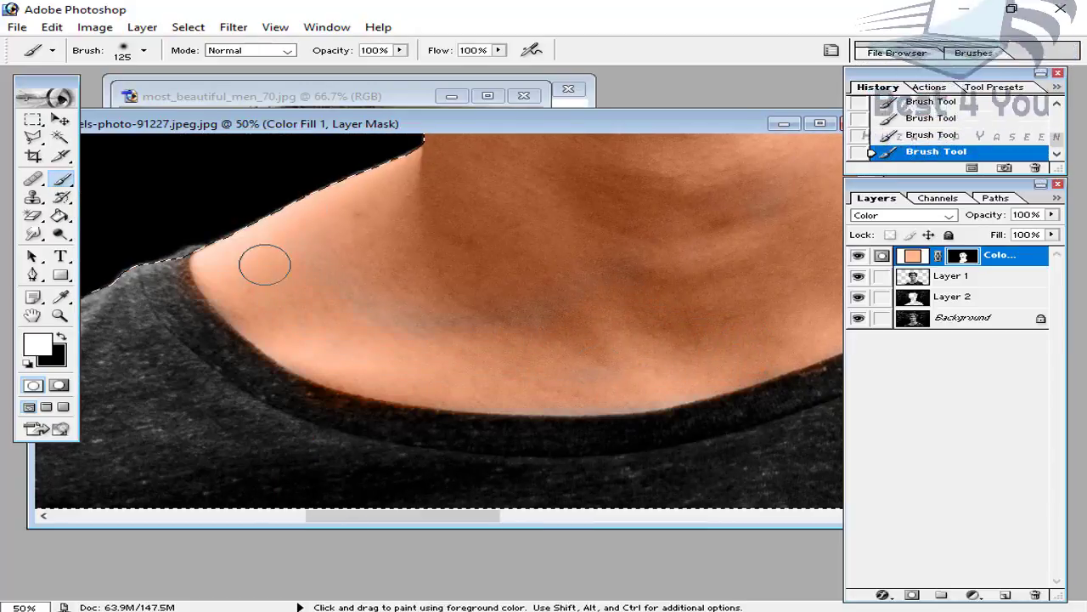
pyautogui.hotkey('ctrl', '-')
pyautogui.hotkey('ctrl', '-')
pyautogui.hotkey('ctrl', '-')
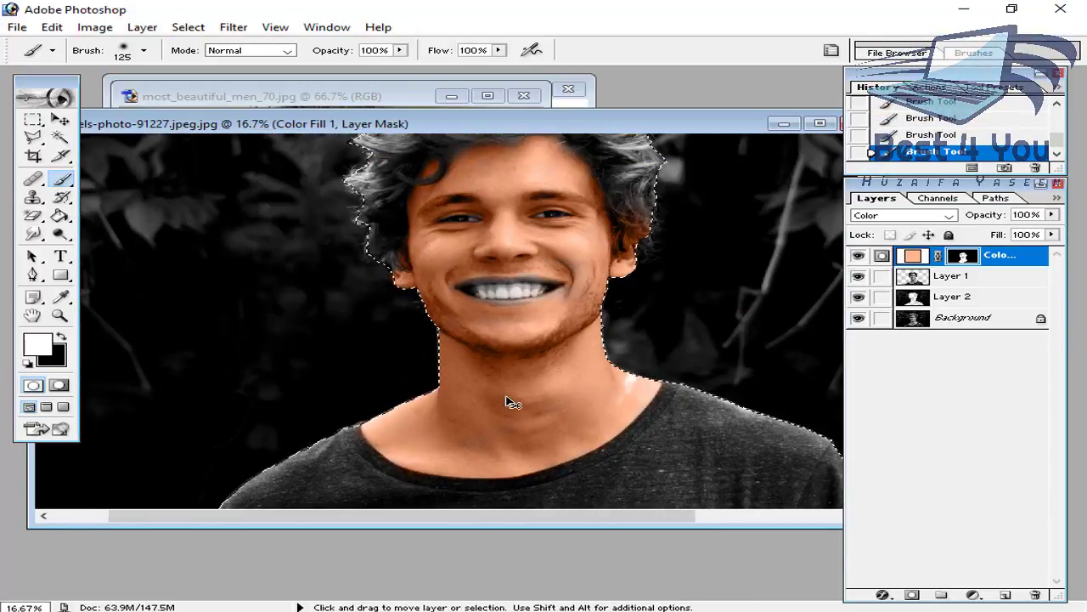
# Deselect the man's outline and switch to the Eraser with black as the foreground colour to work on the shirt collar.
pyautogui.hotkey('ctrl', 'd')
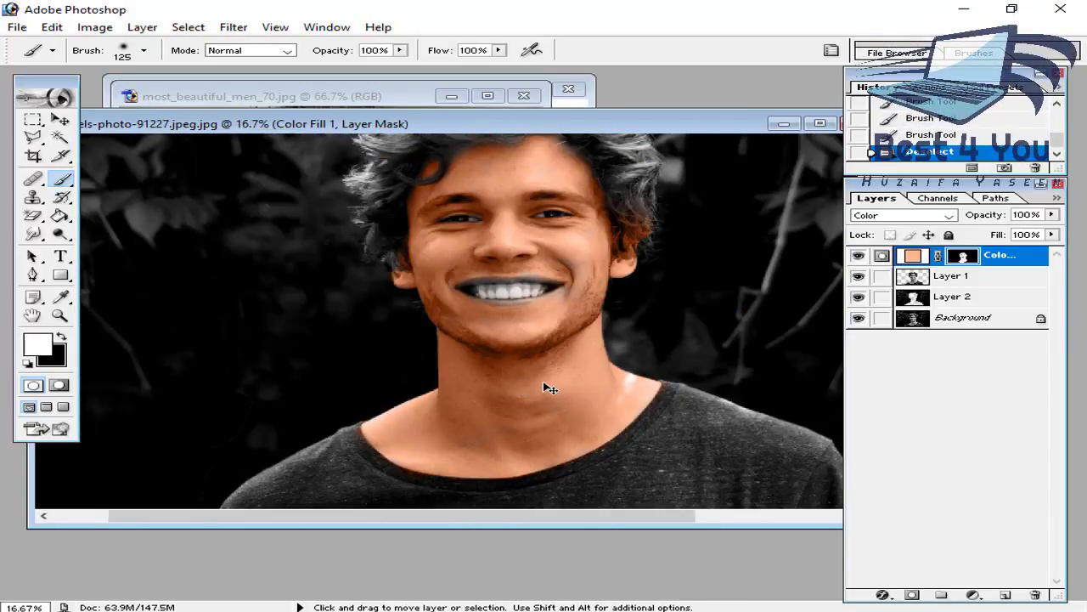
pyautogui.hotkey('ctrl', '+')
pyautogui.hotkey('ctrl', '+')
pyautogui.moveTo(558, 437); pyautogui.dragTo(445, 278)
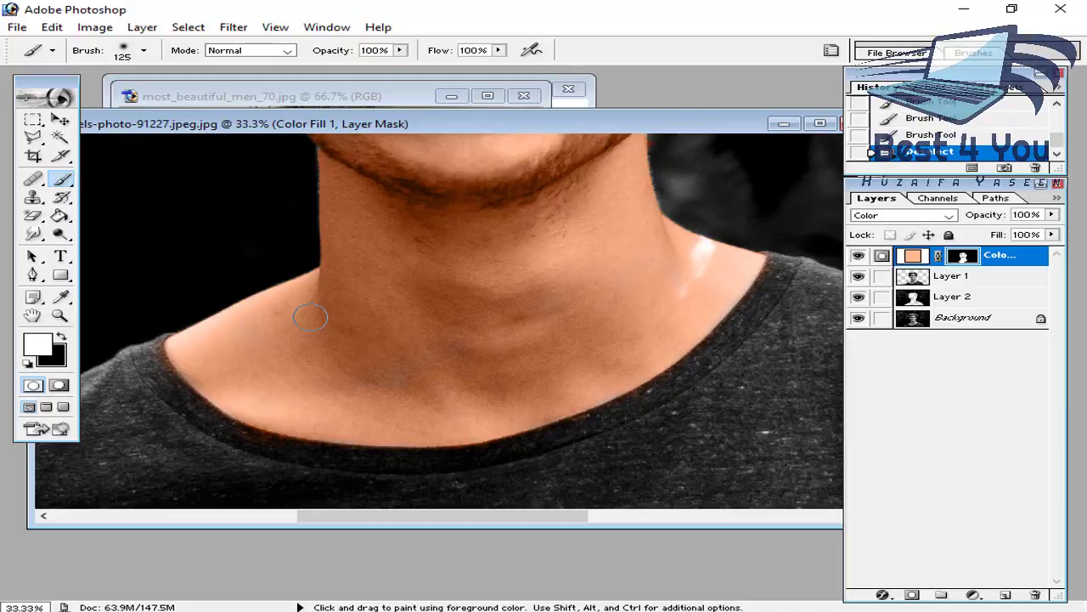
pyautogui.moveTo(32, 216); pyautogui.dragTo(93, 216)
pyautogui.moveTo(233, 458)
pyautogui.mouseDown()
pyautogui.moveTo(377, 450)
pyautogui.moveTo(382, 433)
pyautogui.mouseUp()
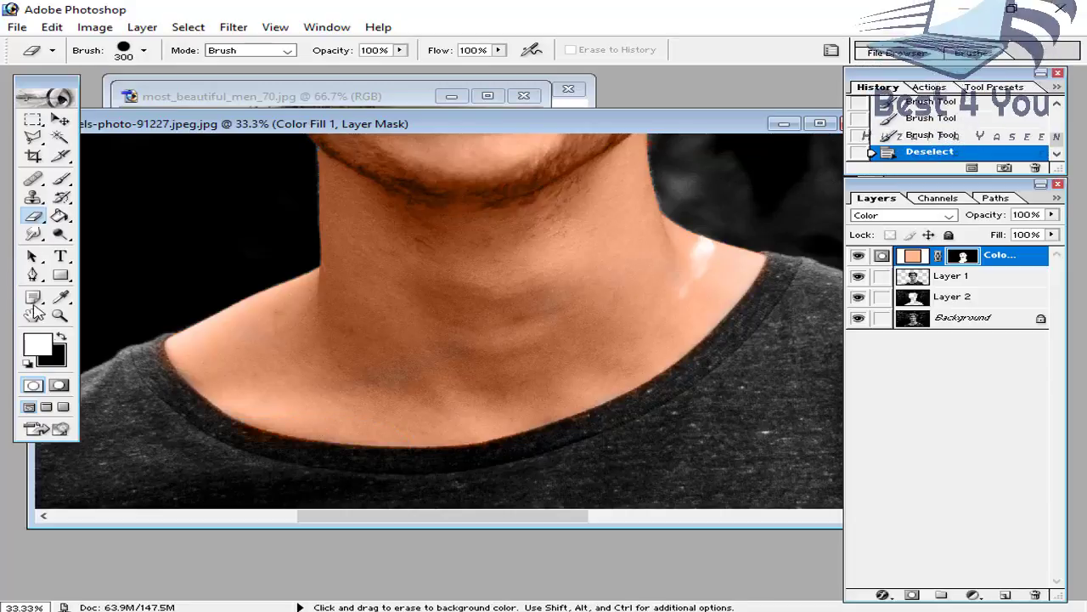
pyautogui.click(64, 337)
pyautogui.hotkey('ctrl', '+')
pyautogui.moveTo(202, 368); pyautogui.dragTo(226, 276)
pyautogui.moveTo(227, 395); pyautogui.dragTo(304, 395)
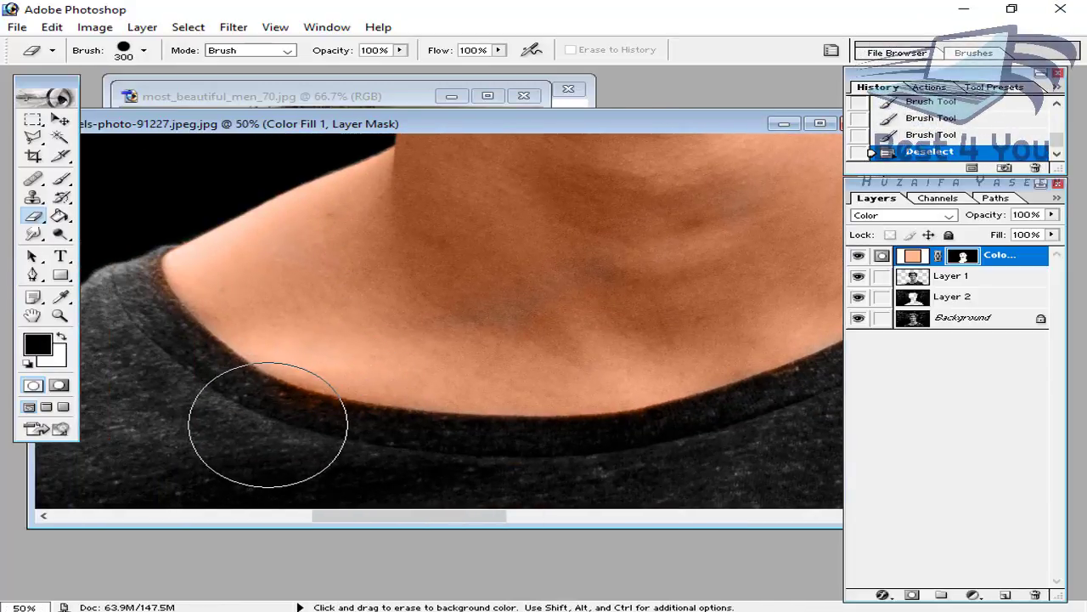
# Try to erase the orange spill on the shirt collar from the skin fill's mask with a 175 px Eraser.
pyautogui.press('[')
pyautogui.press('[')
pyautogui.press('[')
pyautogui.moveTo(214, 400); pyautogui.dragTo(267, 417)
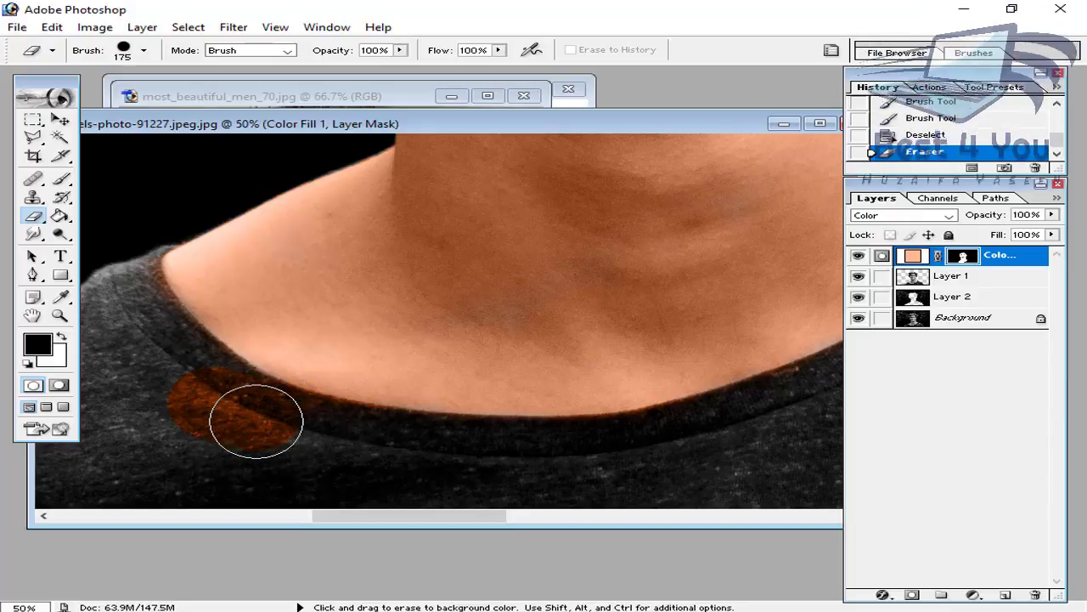
pyautogui.hotkey('ctrl', 'z')
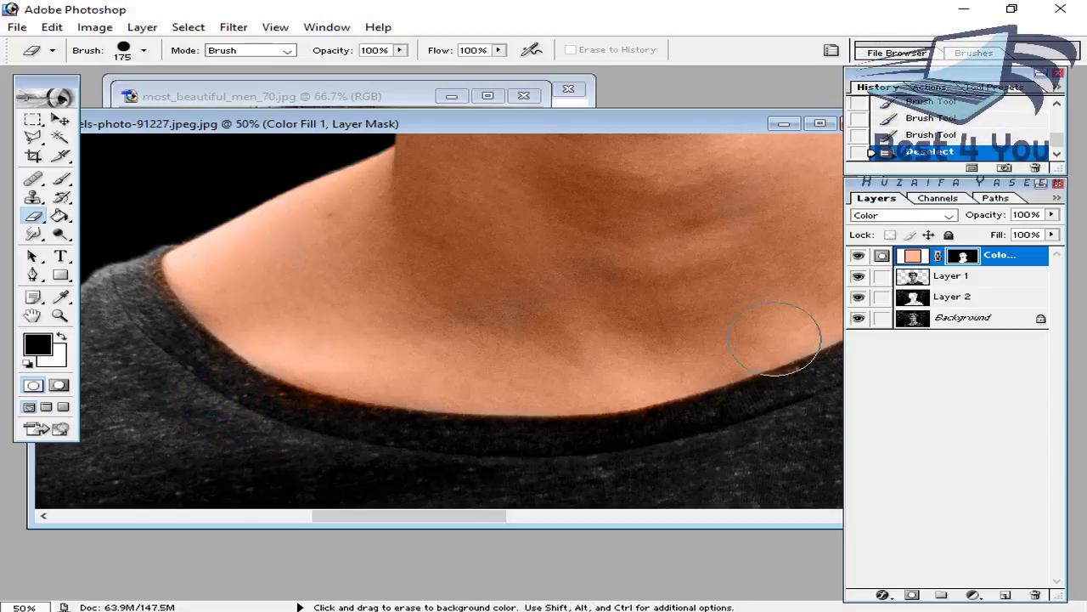
pyautogui.keyDown('ctrl'); pyautogui.click(963, 256); pyautogui.keyUp('ctrl')
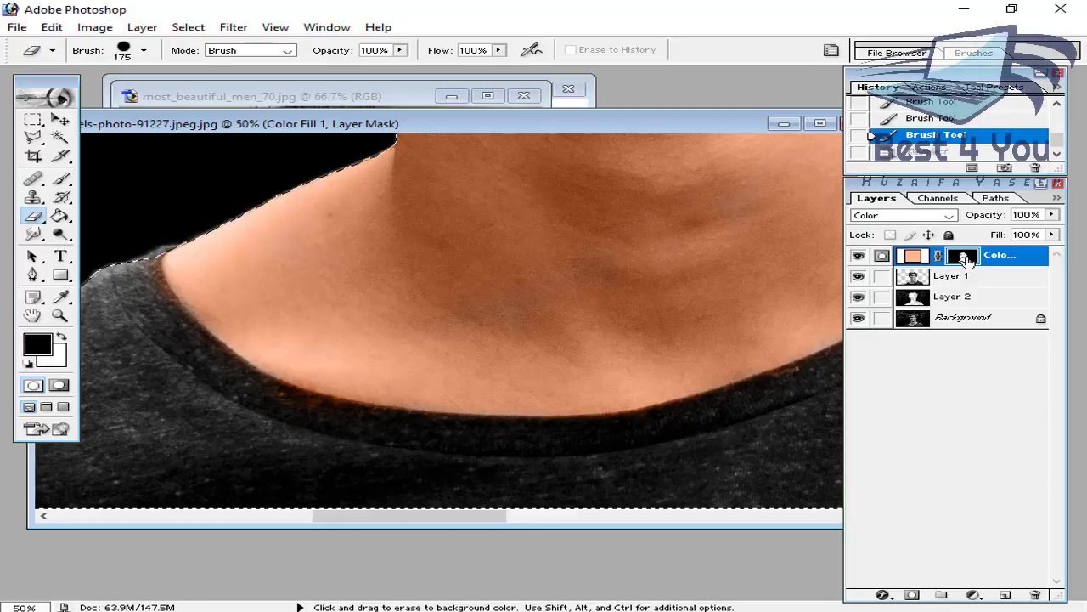
pyautogui.hotkey('ctrl', 'd')
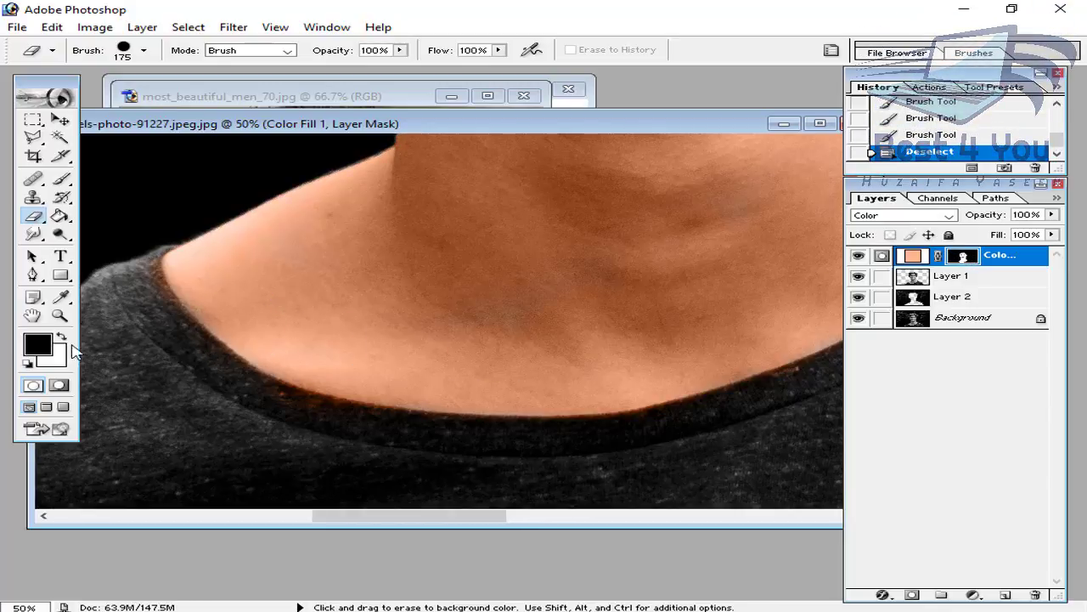
pyautogui.moveTo(223, 406)
pyautogui.mouseDown()
pyautogui.moveTo(300, 428)
pyautogui.moveTo(521, 442)
pyautogui.moveTo(205, 443)
pyautogui.moveTo(137, 394)
pyautogui.moveTo(127, 327)
pyautogui.mouseUp()
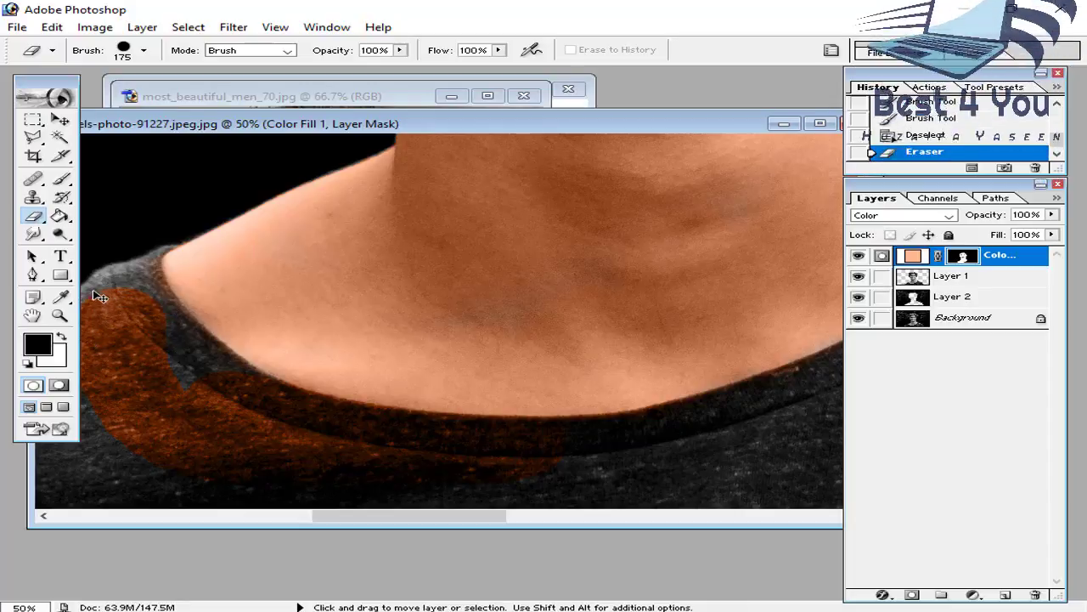
pyautogui.hotkey('ctrl', 'z')
# Paint black with the 125 px Brush along the shirt collar on the mask to remove the skin-colour spill, then restore white as foreground.
pyautogui.click(61, 179)
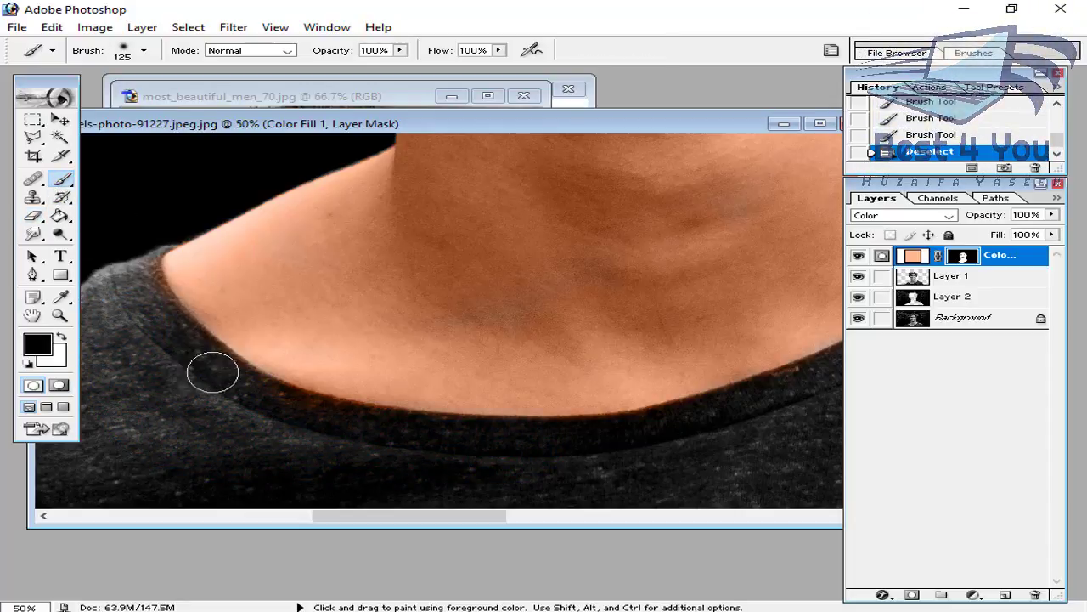
pyautogui.click(247, 388)
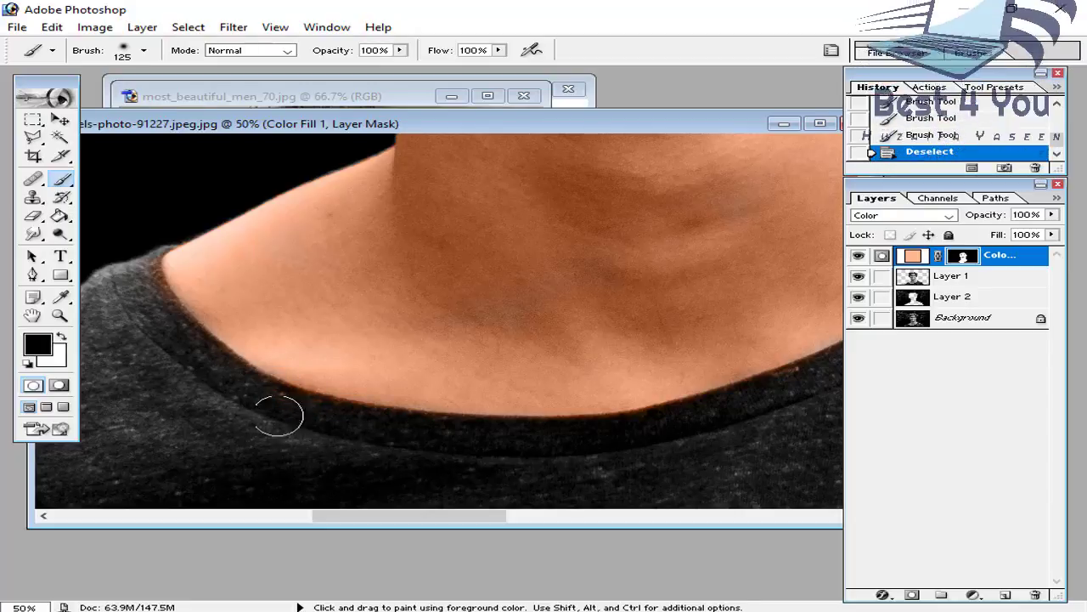
pyautogui.moveTo(292, 419)
pyautogui.mouseDown()
pyautogui.moveTo(462, 433)
pyautogui.moveTo(363, 431)
pyautogui.moveTo(244, 403)
pyautogui.moveTo(298, 412)
pyautogui.moveTo(328, 434)
pyautogui.mouseUp()
pyautogui.moveTo(360, 437); pyautogui.dragTo(125, 438)
pyautogui.moveTo(474, 437)
pyautogui.mouseDown()
pyautogui.moveTo(200, 446)
pyautogui.moveTo(450, 435)
pyautogui.moveTo(560, 407)
pyautogui.moveTo(583, 381)
pyautogui.moveTo(284, 470)
pyautogui.mouseUp()
pyautogui.hotkey('ctrl', 'z')
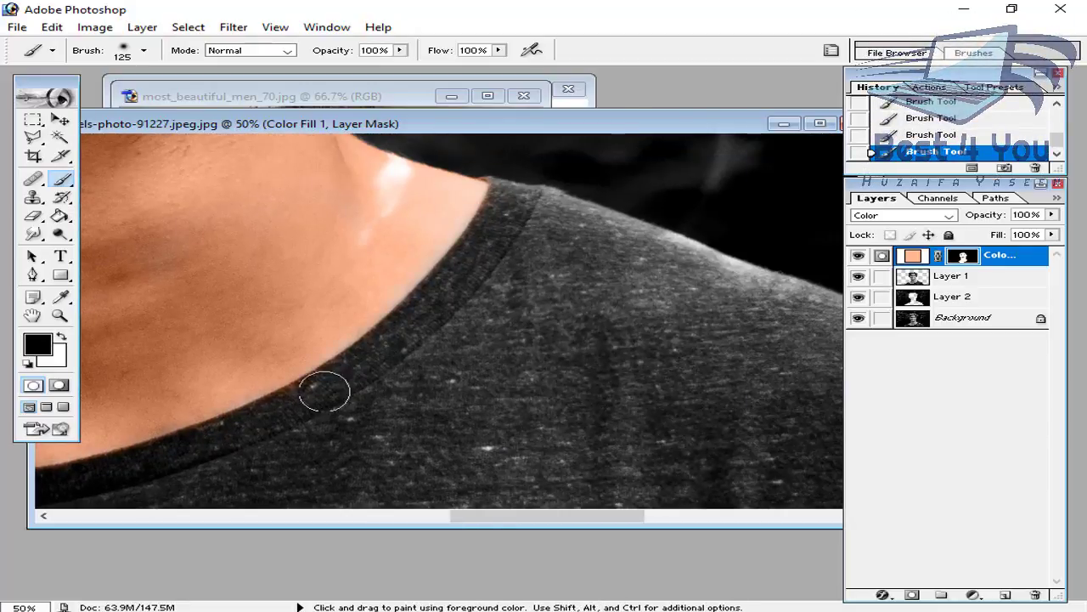
pyautogui.moveTo(332, 388); pyautogui.dragTo(212, 595)
pyautogui.click(61, 337)
# Switch to the stock photo of the laughing man and sample the lip pink CA747D from his upper lip.
pyautogui.hotkey('ctrl', '-')
pyautogui.hotkey('ctrl', '-')
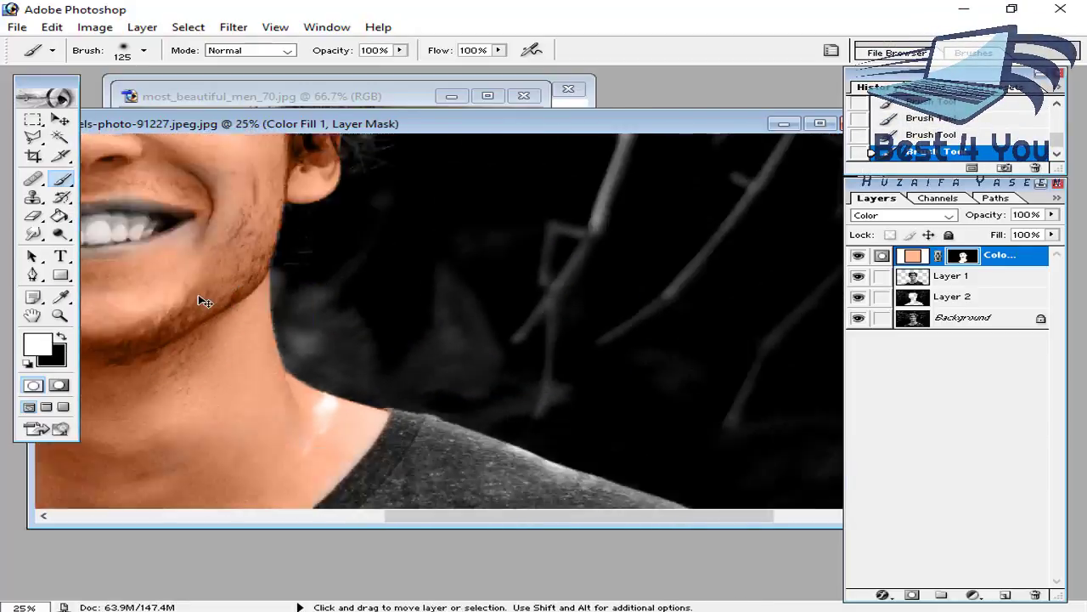
pyautogui.hotkey('ctrl', '+')
pyautogui.hotkey('ctrl', '+')
pyautogui.moveTo(85, 254); pyautogui.dragTo(485, 255)
pyautogui.hotkey('ctrl', '+')
pyautogui.hotkey('ctrl', '+')
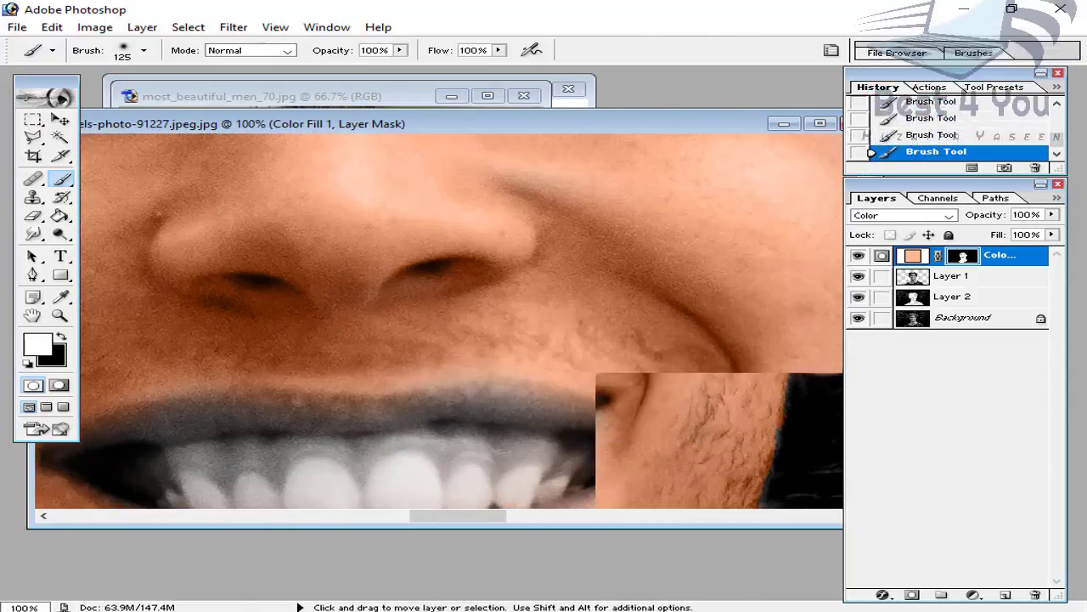
pyautogui.moveTo(454, 304); pyautogui.dragTo(595, 202)
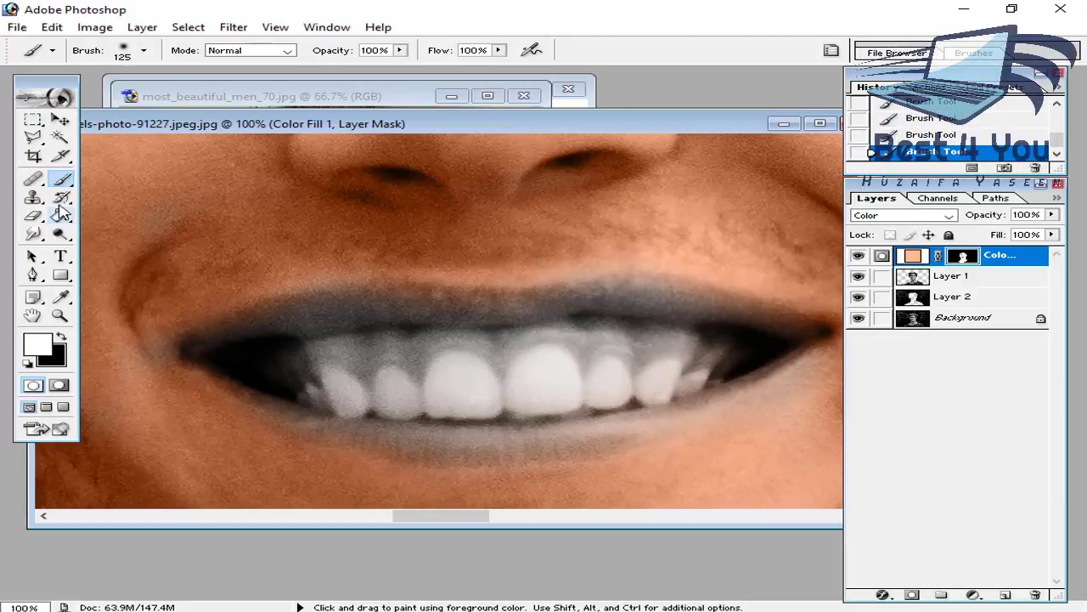
pyautogui.click(333, 104)
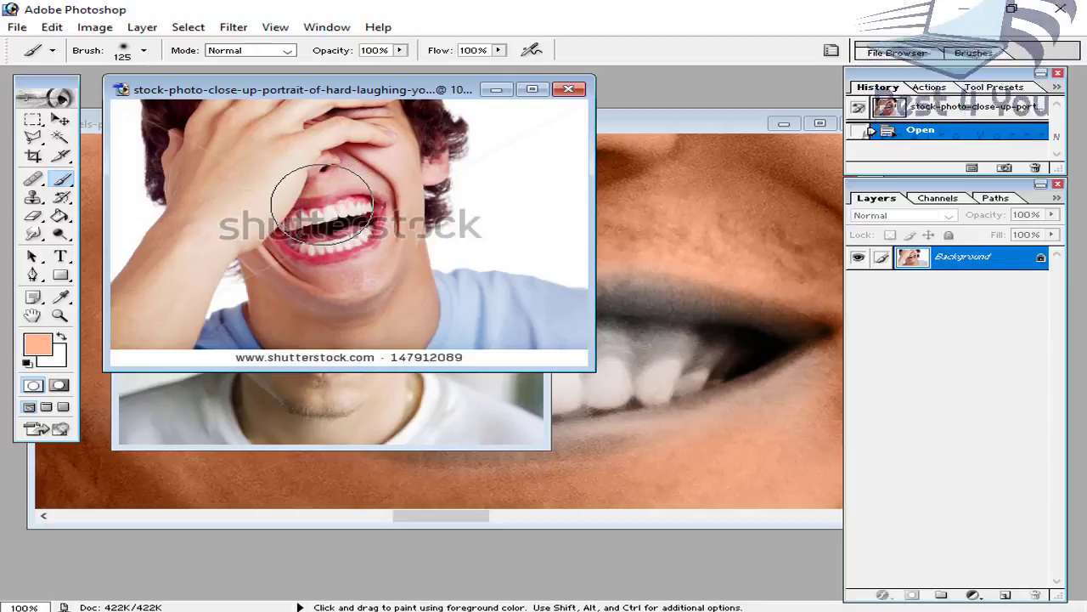
pyautogui.keyDown('alt'); pyautogui.click(330, 199); pyautogui.keyUp('alt')
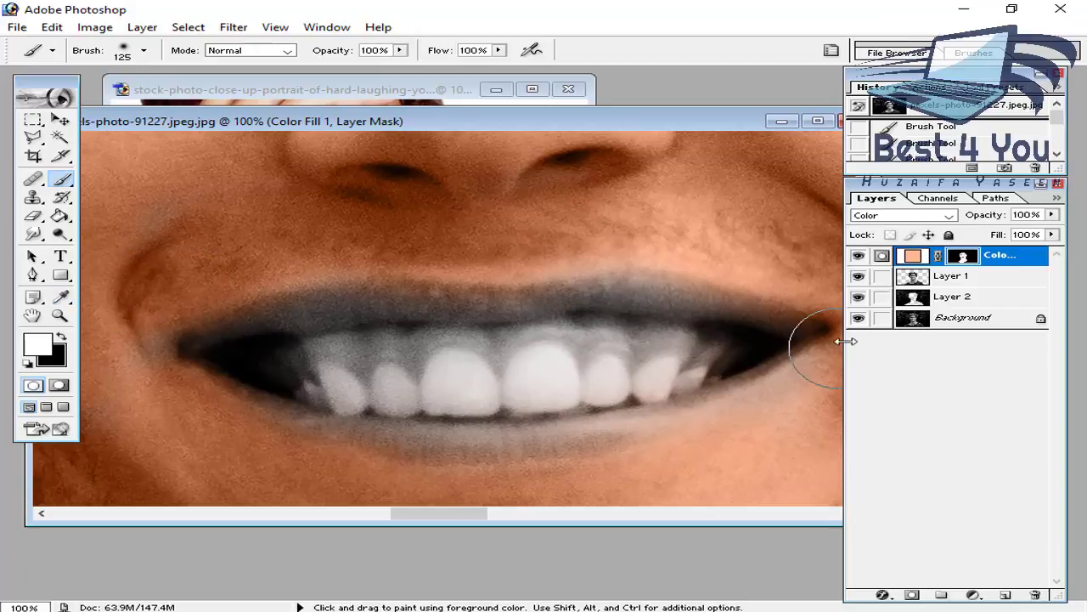
# Paint the lips and mouth black on the portrait's skin fill mask with a 60 px Brush to clear the skin tint.
pyautogui.click(61, 336)
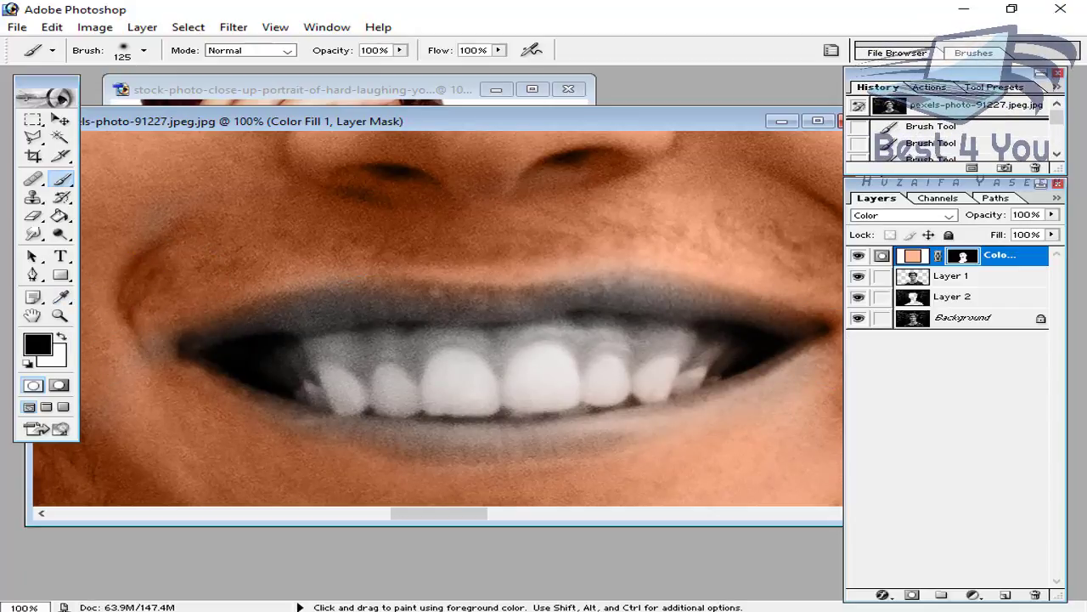
pyautogui.press('[')
pyautogui.press('[')
pyautogui.press('[')
pyautogui.press('[')
pyautogui.press('[')
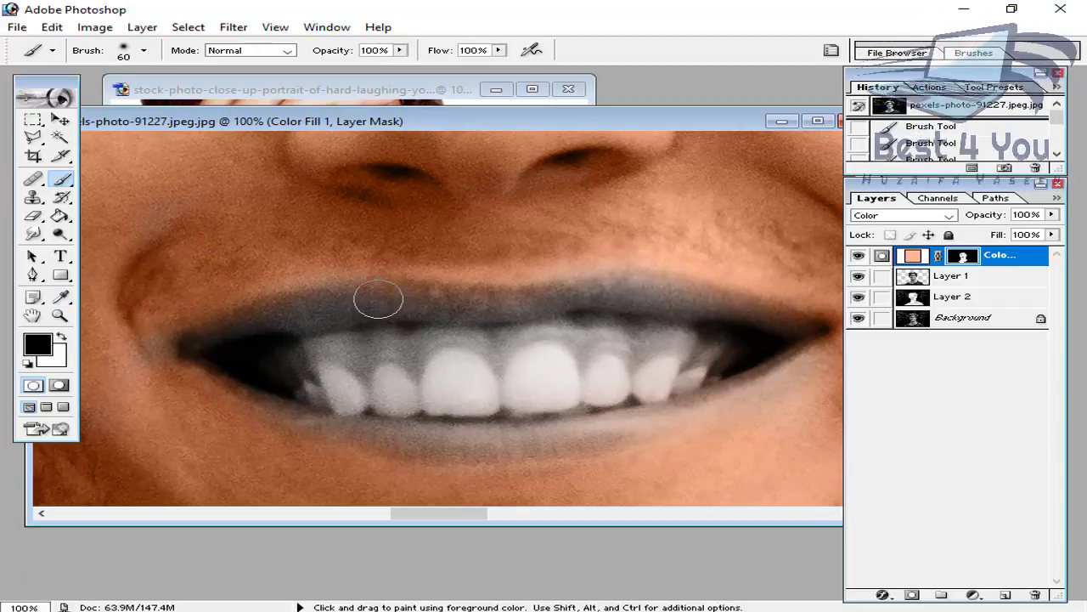
pyautogui.moveTo(692, 301)
pyautogui.mouseDown()
pyautogui.moveTo(777, 325)
pyautogui.moveTo(760, 338)
pyautogui.mouseUp()
pyautogui.moveTo(682, 379); pyautogui.dragTo(730, 366)
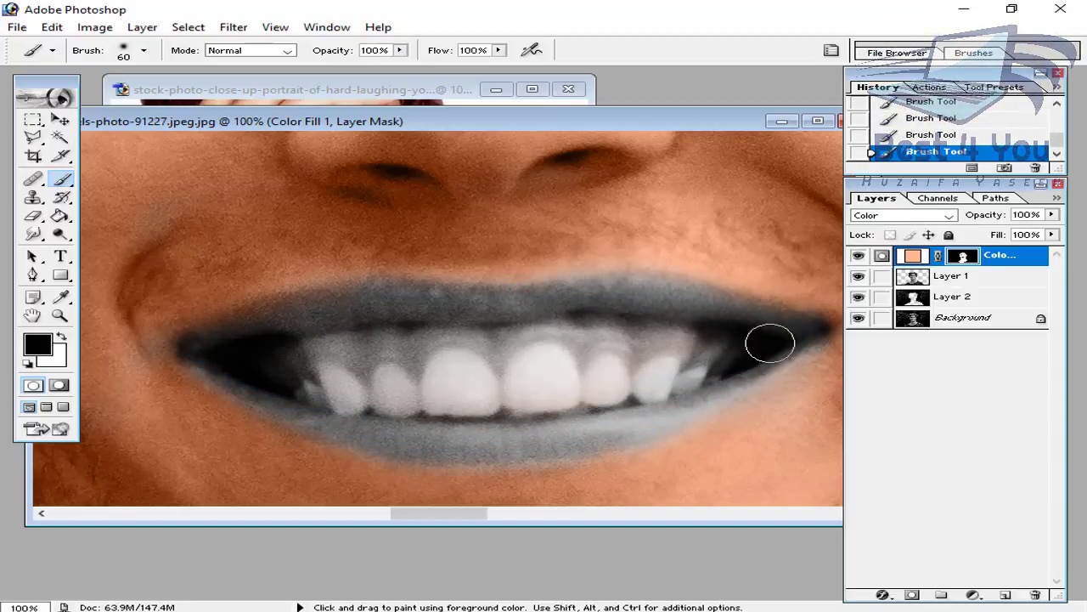
# Add a Solid Color fill layer in CA747D and invert its mask to black.
pyautogui.click(973, 595)
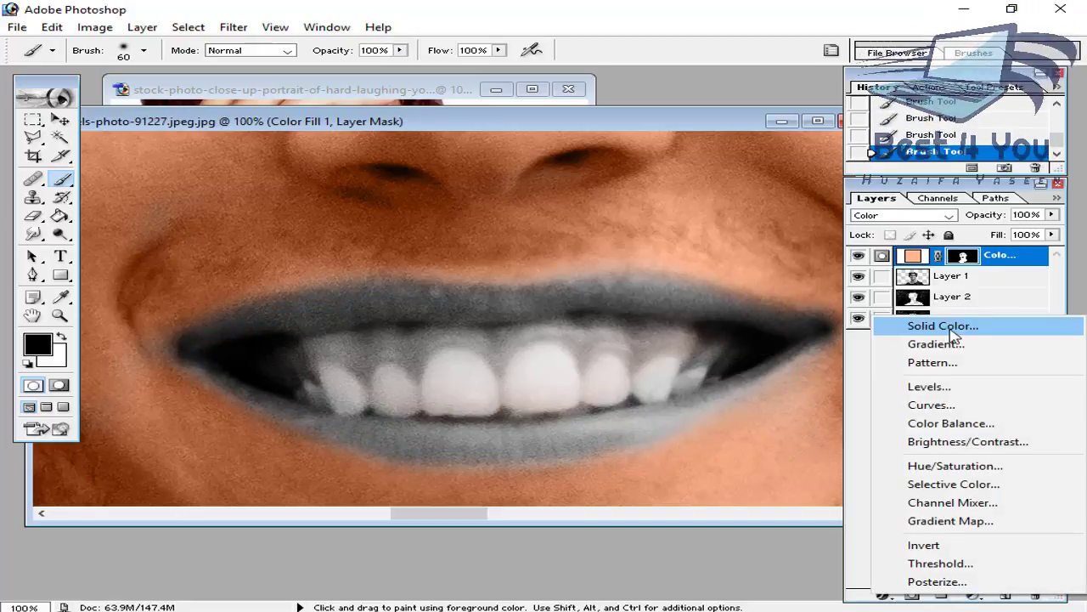
pyautogui.click(943, 326)
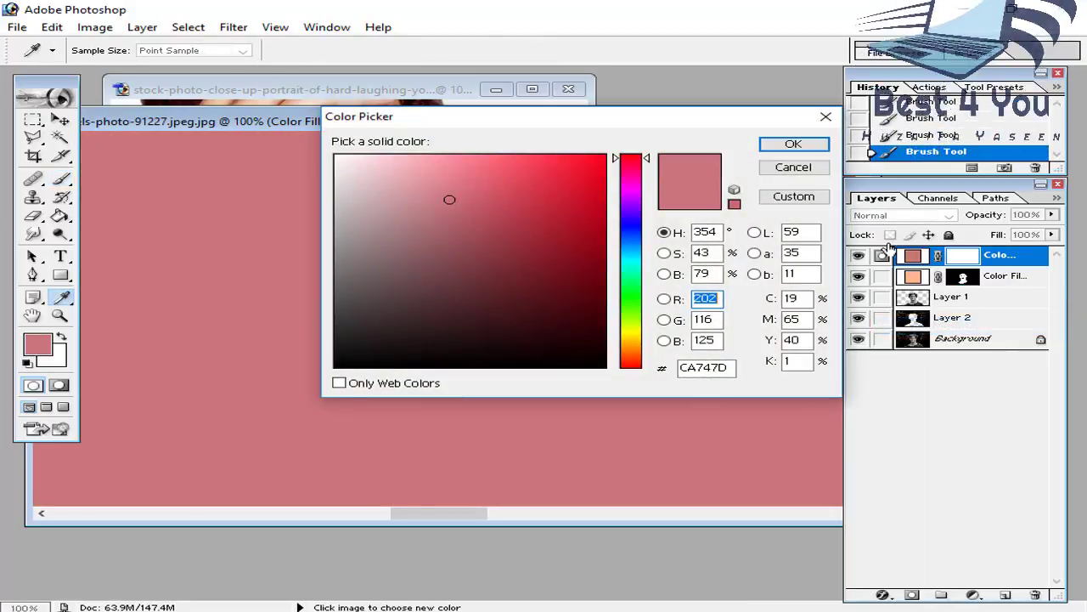
pyautogui.click(793, 144)
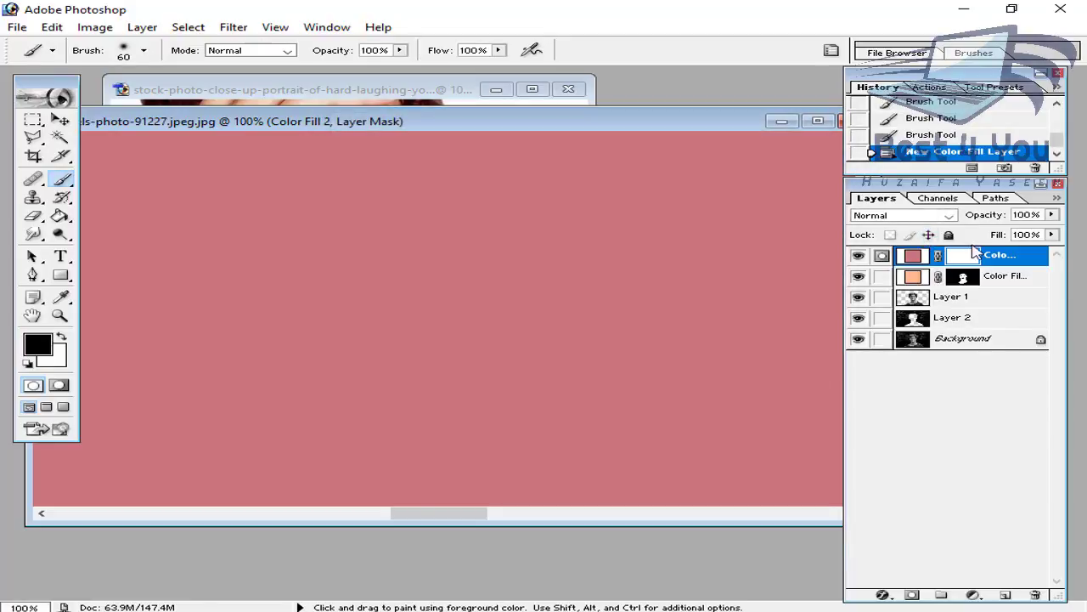
pyautogui.hotkey('ctrl', 'i')
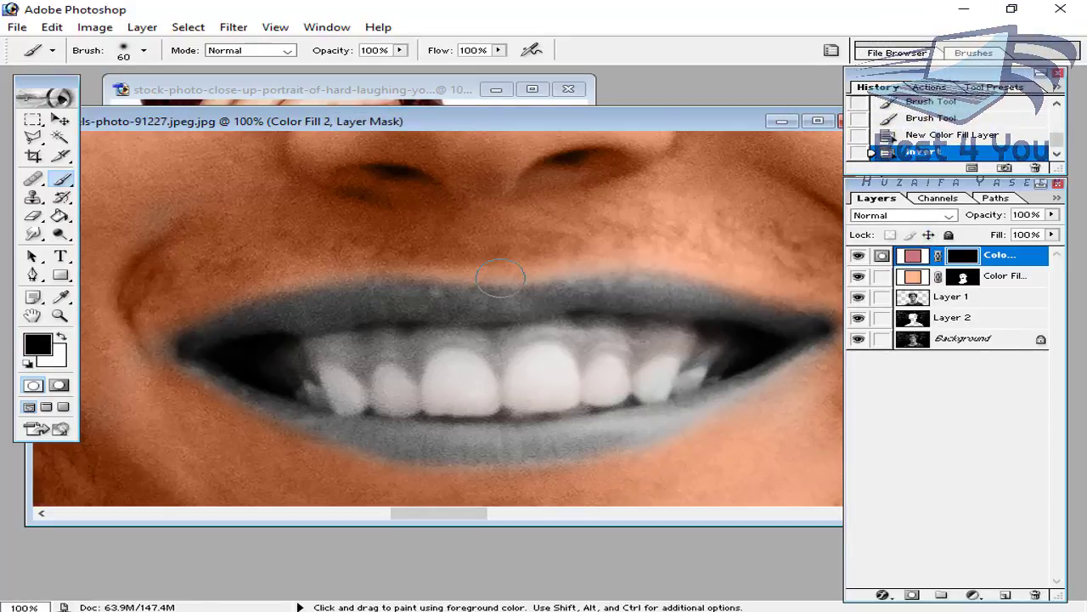
# Set the pink fill layer to Color mode and paint the upper lip white on its mask with the 60 px Brush.
pyautogui.click(60, 338)
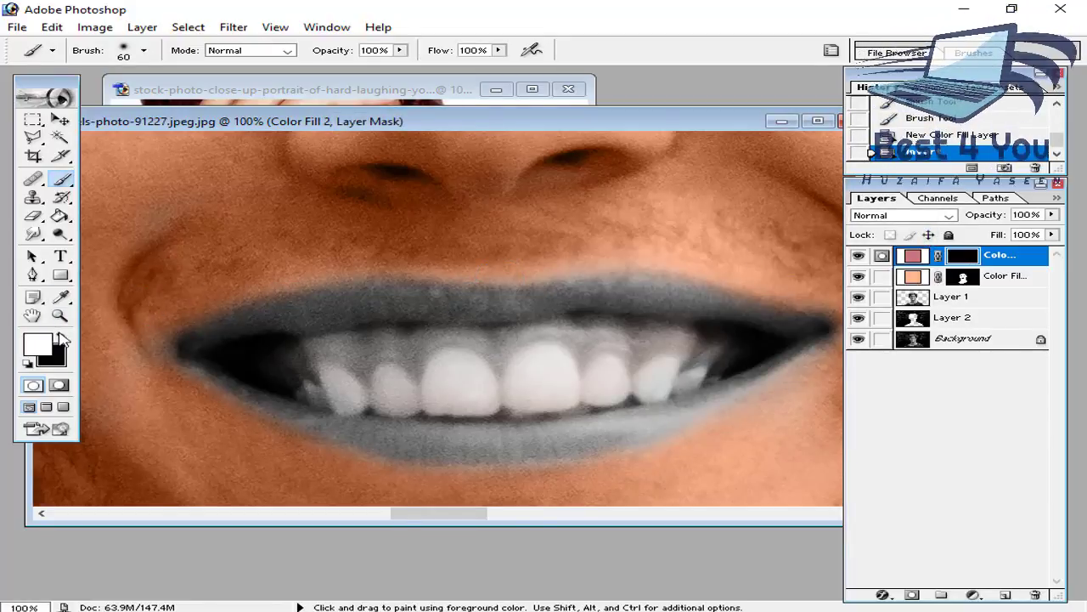
pyautogui.moveTo(263, 312); pyautogui.dragTo(382, 304)
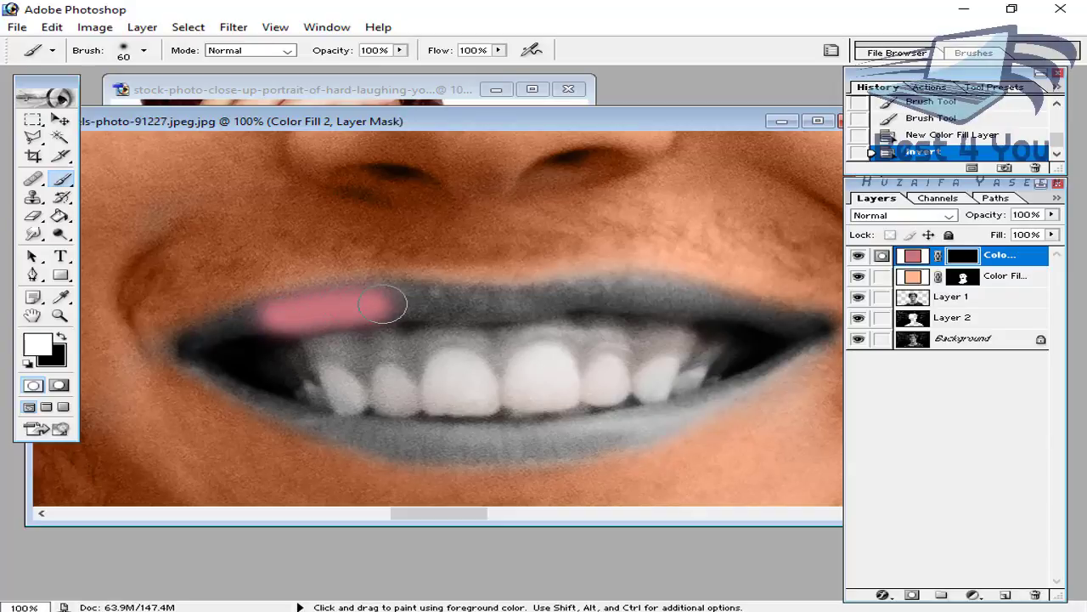
pyautogui.click(903, 215)
pyautogui.click(884, 479)
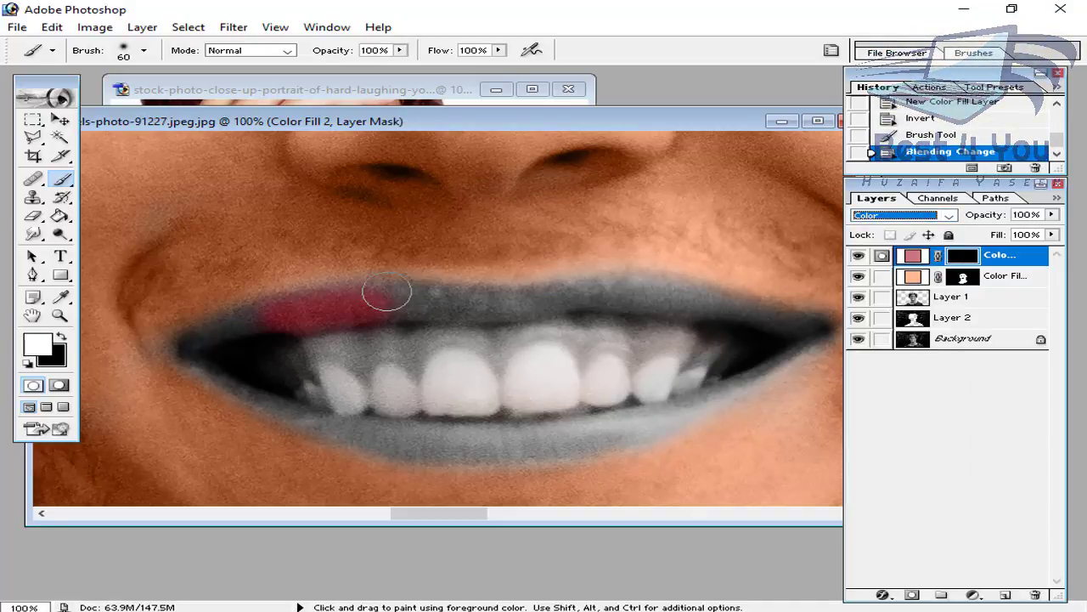
pyautogui.moveTo(359, 297); pyautogui.dragTo(459, 303)
pyautogui.moveTo(537, 297); pyautogui.dragTo(298, 305)
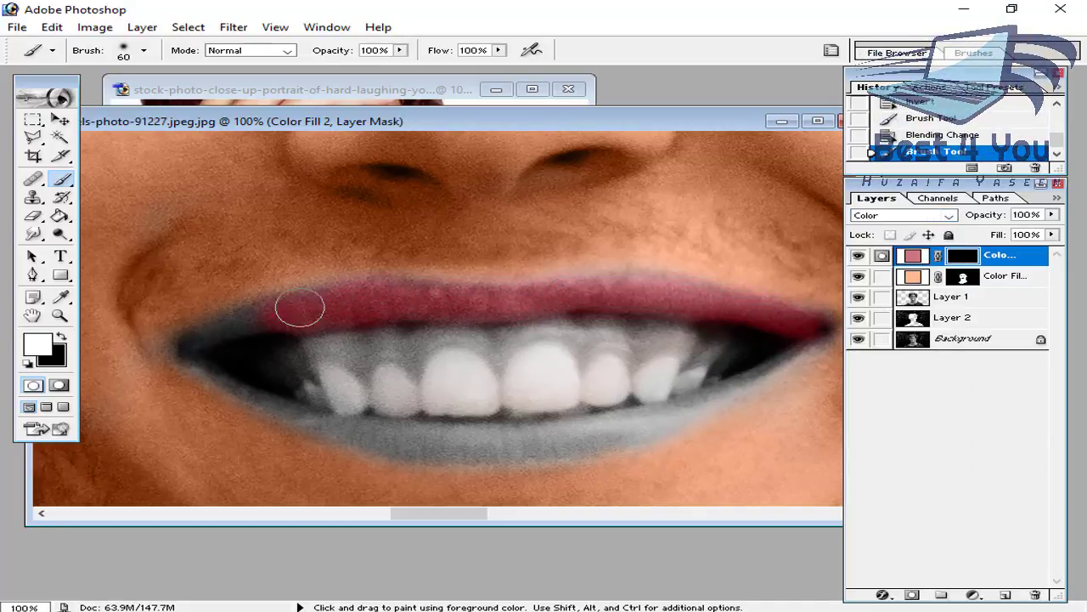
# Reduce the brush to 40 px and paint the lip corners, the lower lip and the remaining lip edges into the pink fill's mask.
pyautogui.press('[')
pyautogui.press('[')
pyautogui.moveTo(187, 348); pyautogui.dragTo(266, 402)
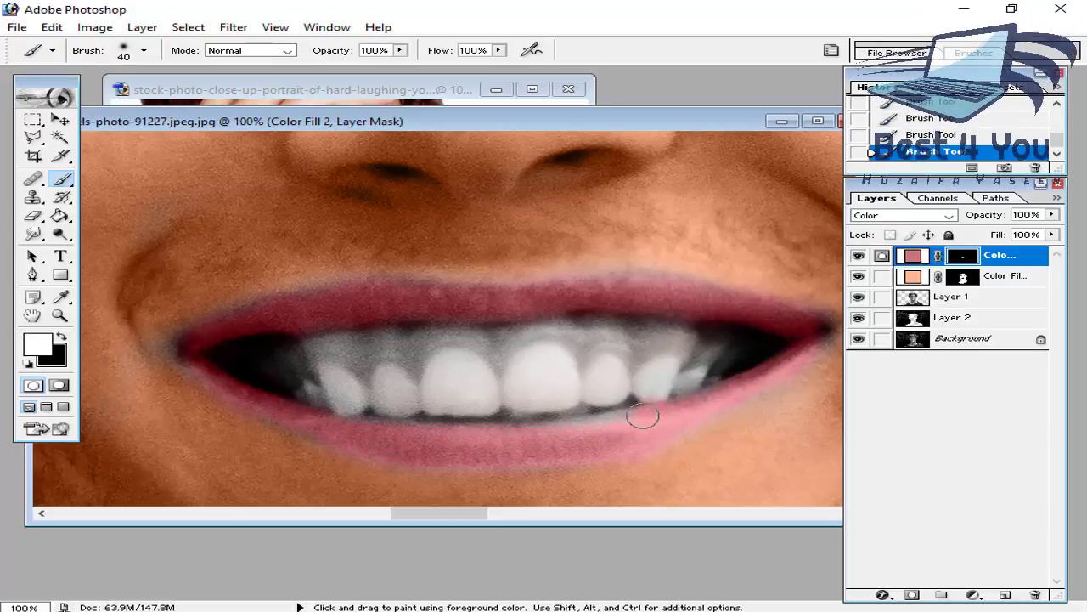
pyautogui.moveTo(643, 416); pyautogui.dragTo(374, 423)
pyautogui.hscroll(-2, 494, 434)
pyautogui.moveTo(604, 290); pyautogui.dragTo(406, 307)
pyautogui.moveTo(587, 423); pyautogui.dragTo(788, 371)
# Examine how the lip colour looks up close and against the whole portrait.
pyautogui.hotkey('ctrl', '-')
pyautogui.hotkey('ctrl', '-')
pyautogui.hotkey('ctrl', '-')
pyautogui.hotkey('ctrl', '-')
pyautogui.hotkey('ctrl', '-')
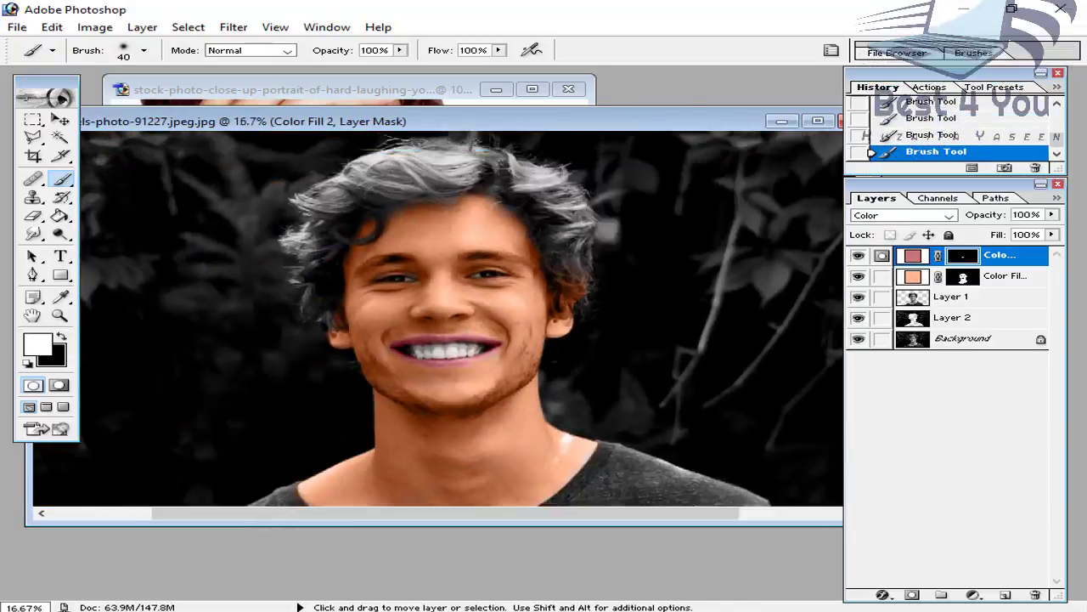
pyautogui.hotkey('ctrl', '+')
pyautogui.hotkey('ctrl', '+')
pyautogui.hotkey('ctrl', '+')
pyautogui.hotkey('ctrl', '-')
pyautogui.hotkey('ctrl', '-')
pyautogui.hotkey('ctrl', '-')
pyautogui.hotkey('ctrl', '-')
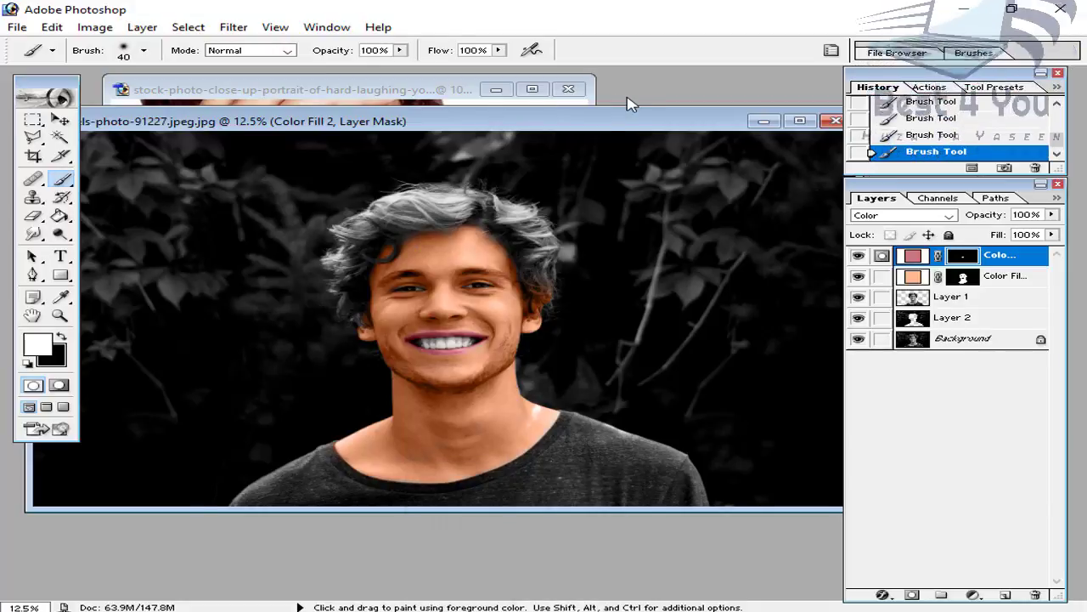
# Recolour the lip fill layer to the lighter pink F2919B and restore the Brush with default colours.
pyautogui.doubleClick(914, 259)
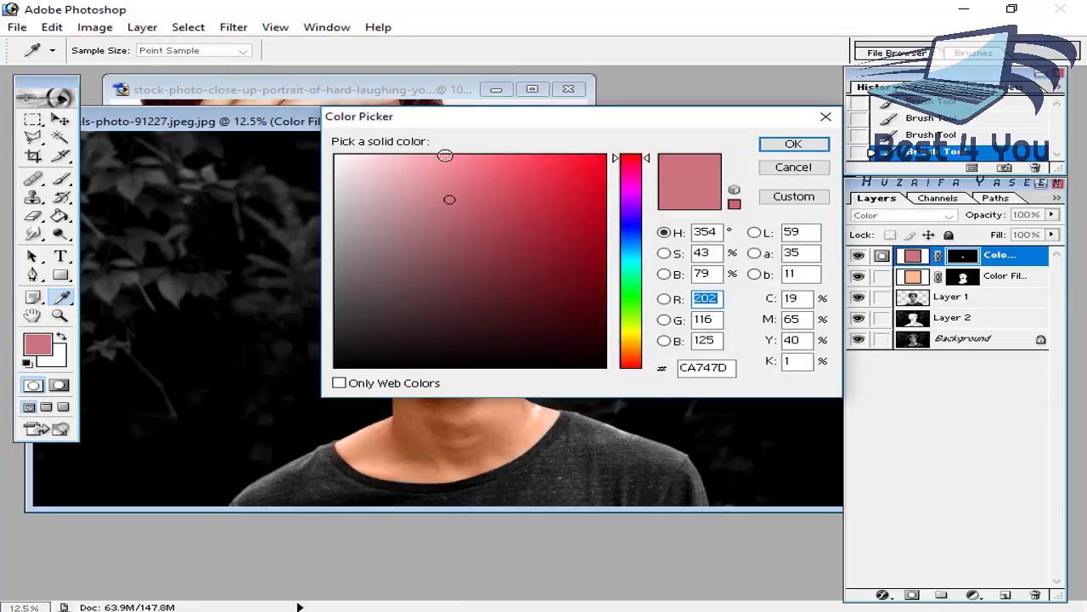
pyautogui.moveTo(478, 130); pyautogui.dragTo(755, 114)
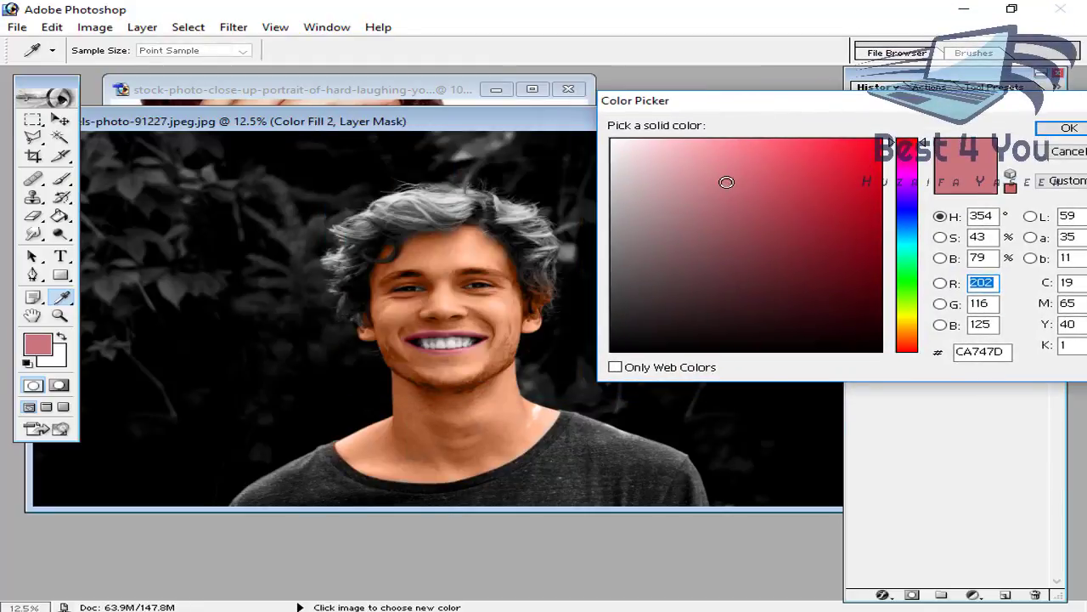
pyautogui.moveTo(726, 182)
pyautogui.mouseDown()
pyautogui.moveTo(728, 133)
pyautogui.moveTo(658, 177)
pyautogui.moveTo(664, 136)
pyautogui.mouseUp()
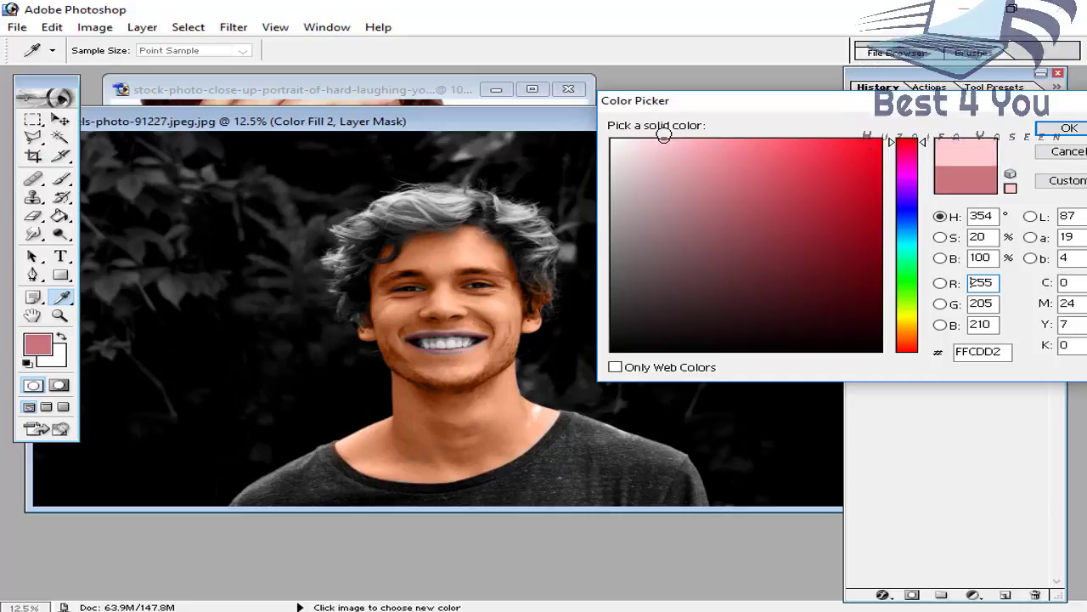
pyautogui.click(709, 153)
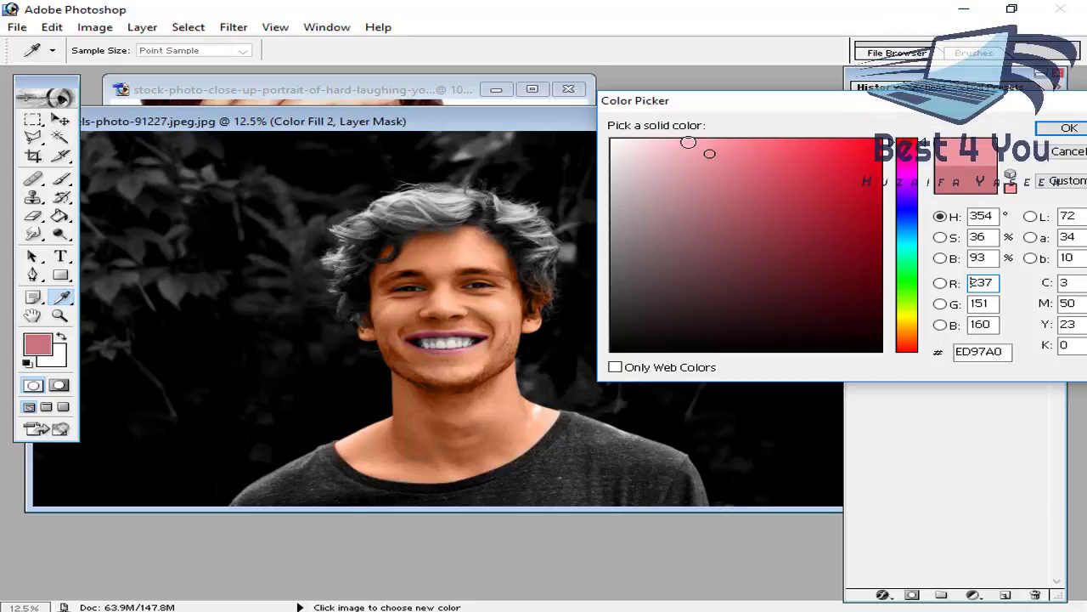
pyautogui.click(690, 149)
pyautogui.hotkey('alt', 'Tab')
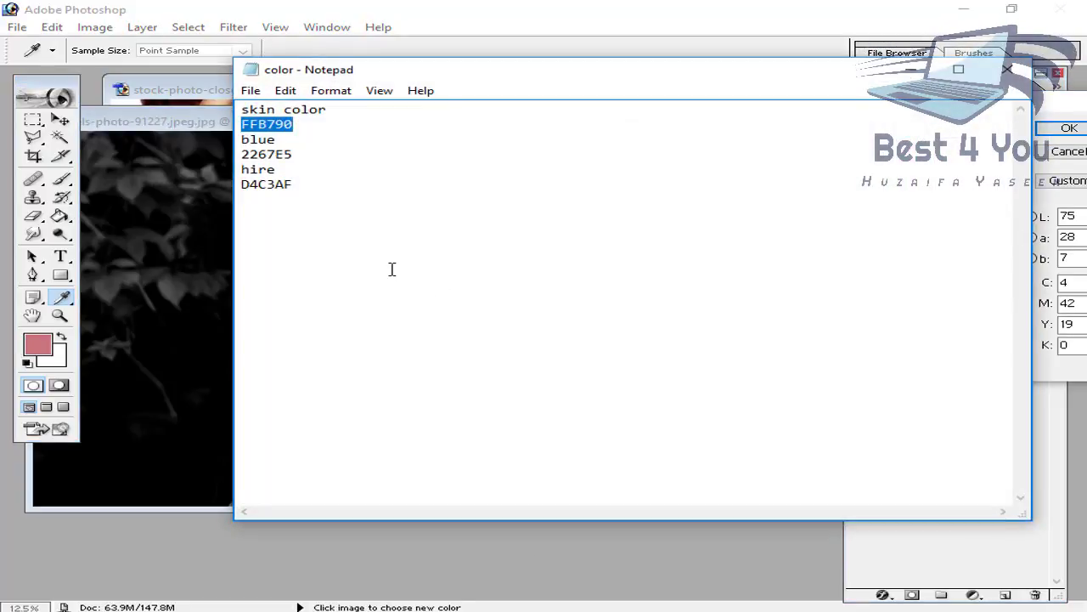
pyautogui.click(913, 71)
pyautogui.moveTo(668, 162)
pyautogui.mouseDown()
pyautogui.moveTo(704, 149)
pyautogui.moveTo(714, 164)
pyautogui.moveTo(712, 139)
pyautogui.moveTo(738, 141)
pyautogui.moveTo(738, 153)
pyautogui.moveTo(706, 153)
pyautogui.moveTo(718, 149)
pyautogui.mouseUp()
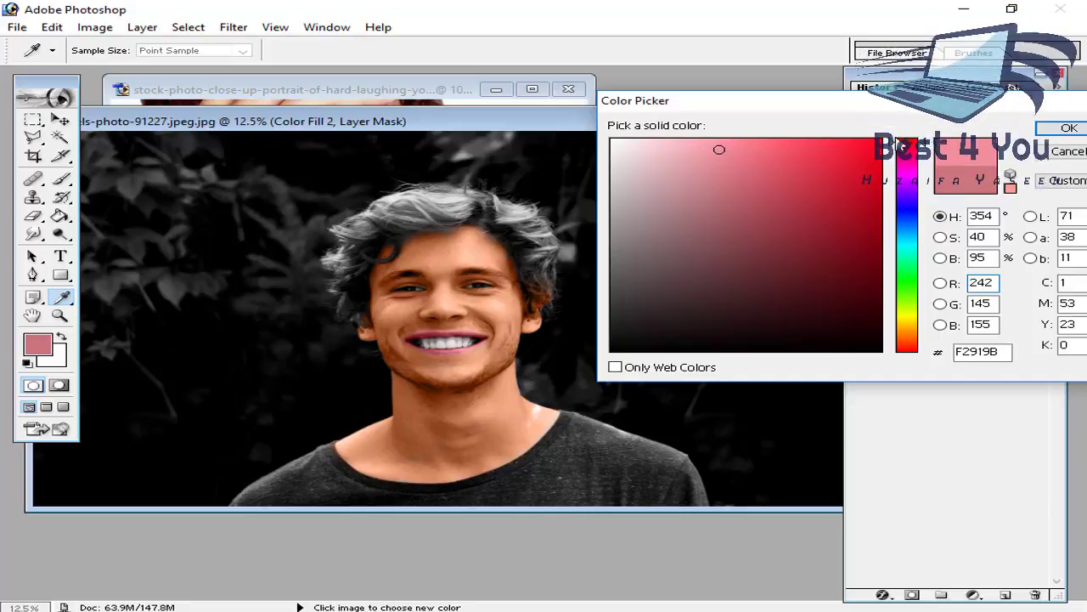
pyautogui.click(1067, 129)
pyautogui.press('b')
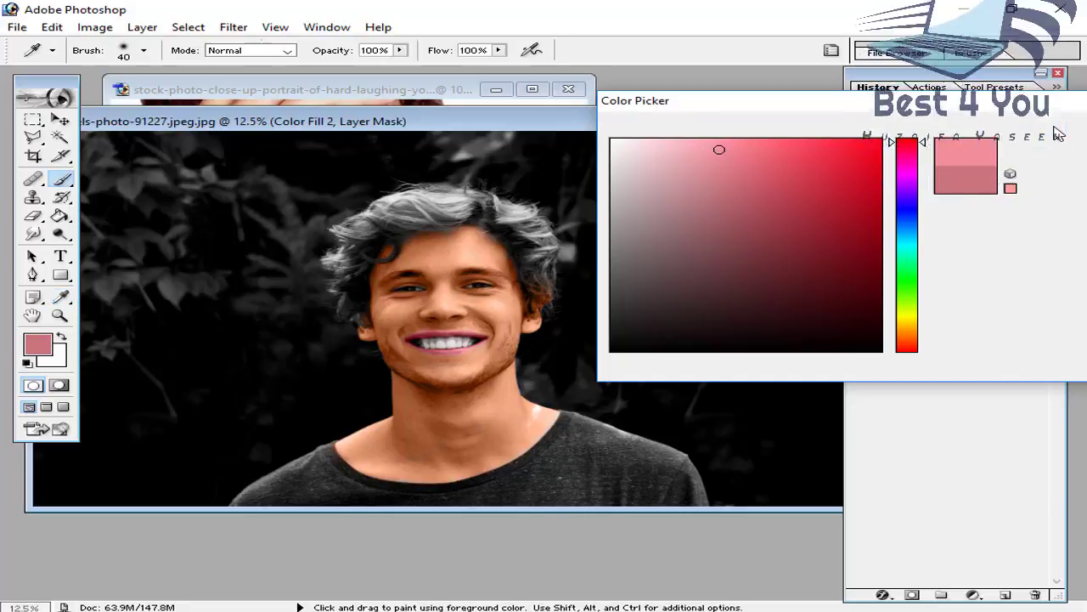
pyautogui.press('d')
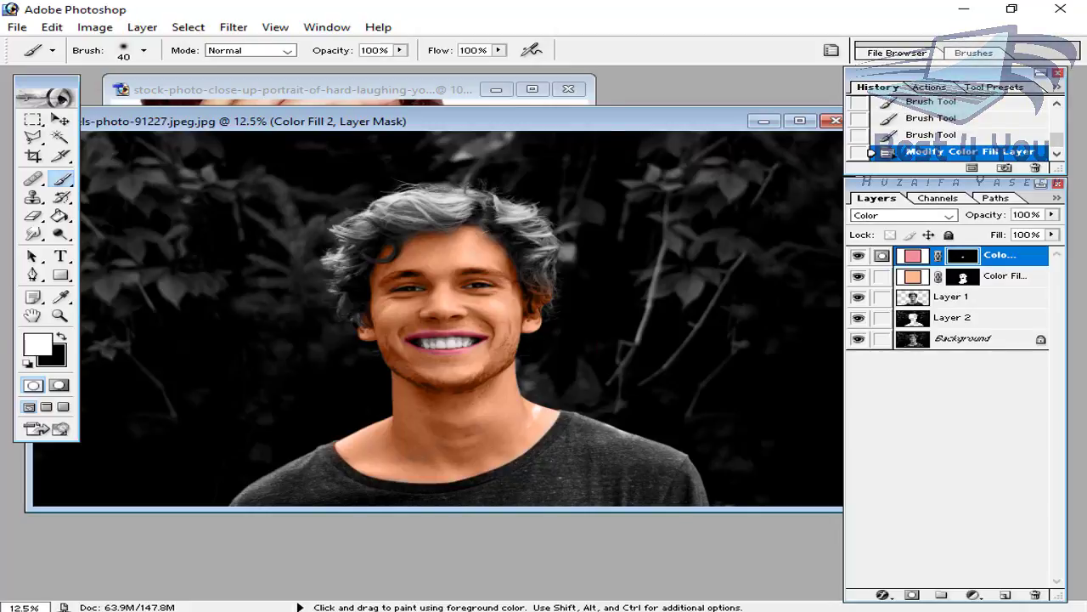
pyautogui.click(416, 91)
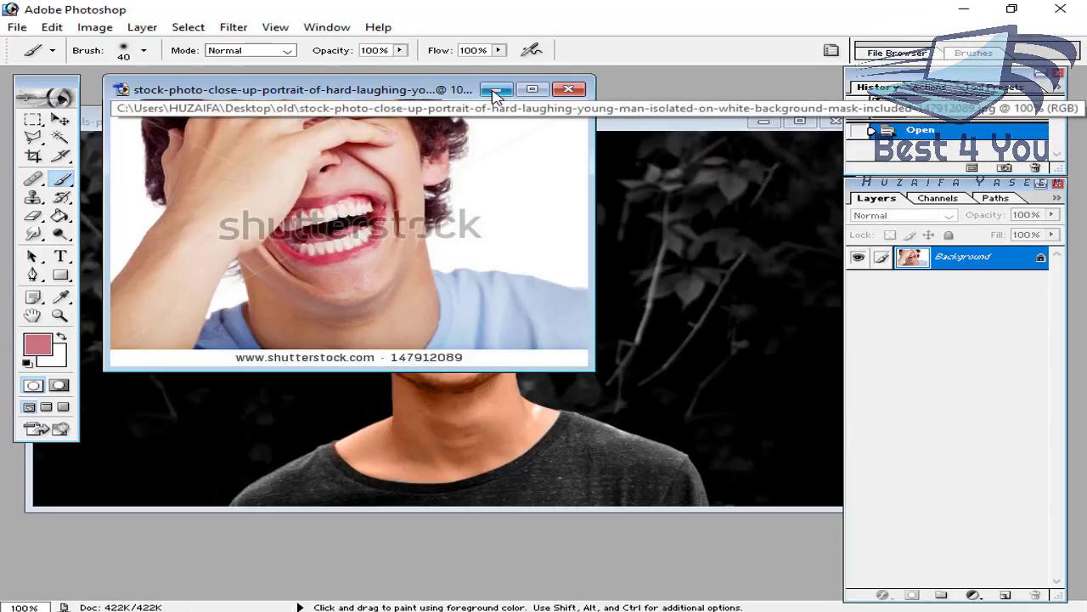
pyautogui.click(696, 127)
pyautogui.doubleClick(914, 278)
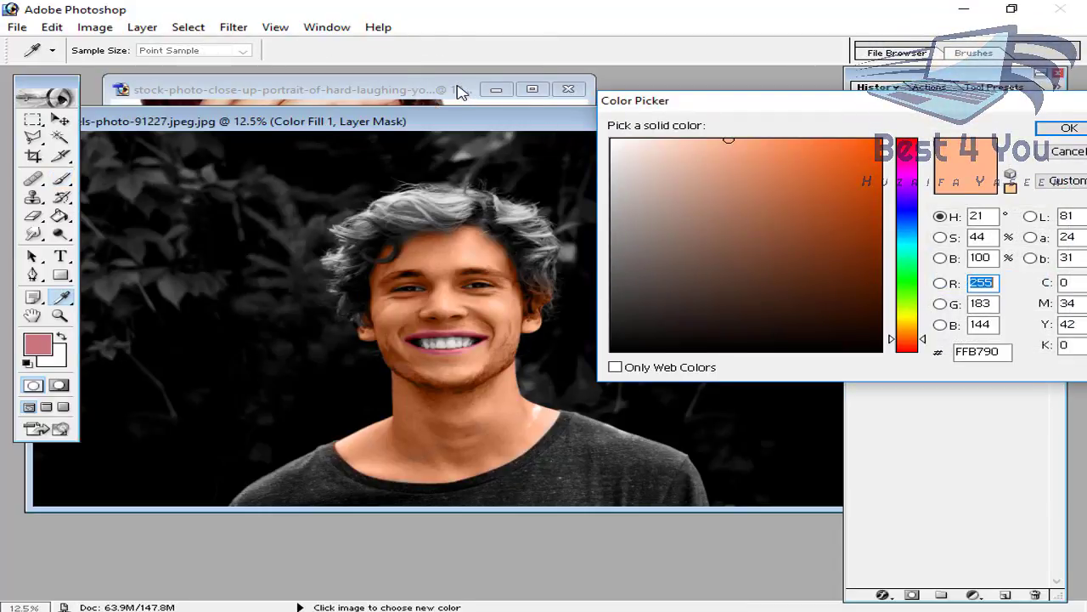
pyautogui.click(730, 159)
pyautogui.moveTo(730, 159)
pyautogui.mouseDown()
pyautogui.moveTo(716, 175)
pyautogui.moveTo(697, 163)
pyautogui.moveTo(713, 154)
pyautogui.moveTo(702, 141)
pyautogui.moveTo(688, 130)
pyautogui.moveTo(672, 140)
pyautogui.mouseUp()
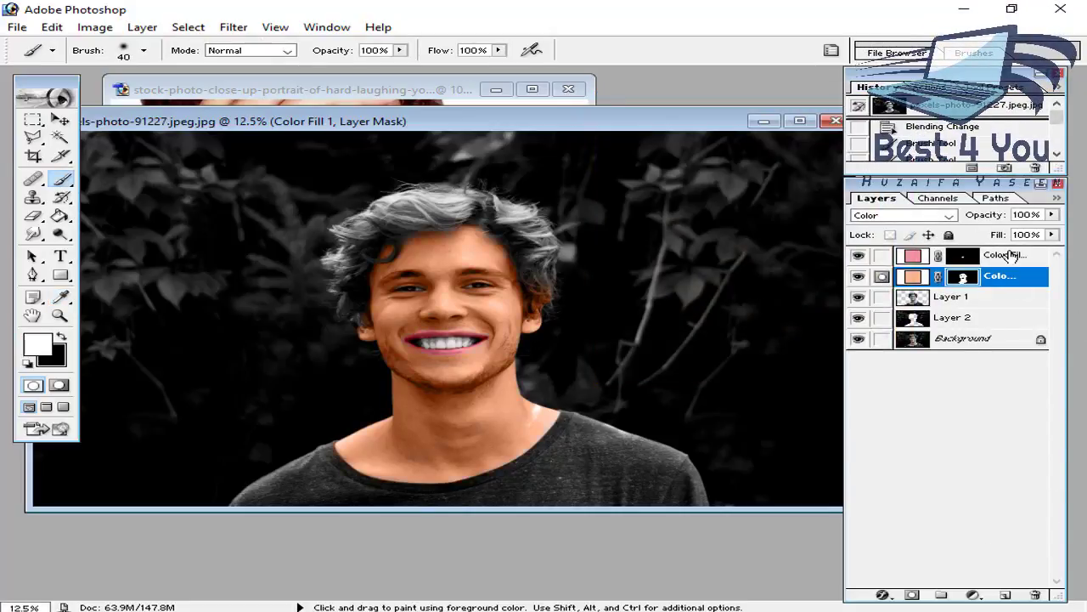
# Sample the gum pink E3788C from the laughing man's mouth in the reference photo, returning to the portrait with the lip fill layer selected.
pyautogui.click(1008, 255)
pyautogui.click(397, 101)
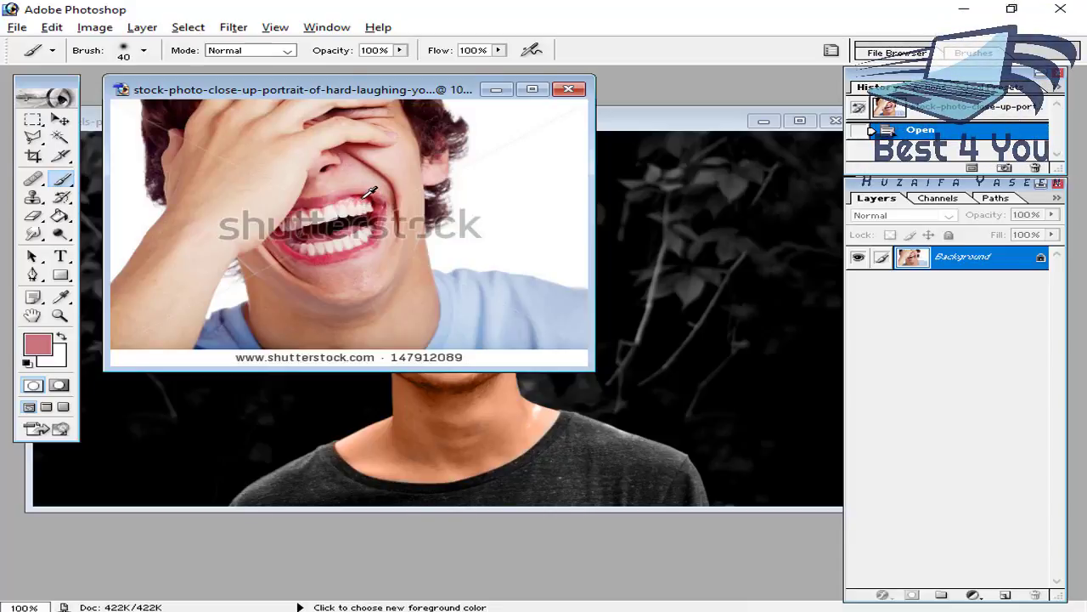
pyautogui.press('alt')
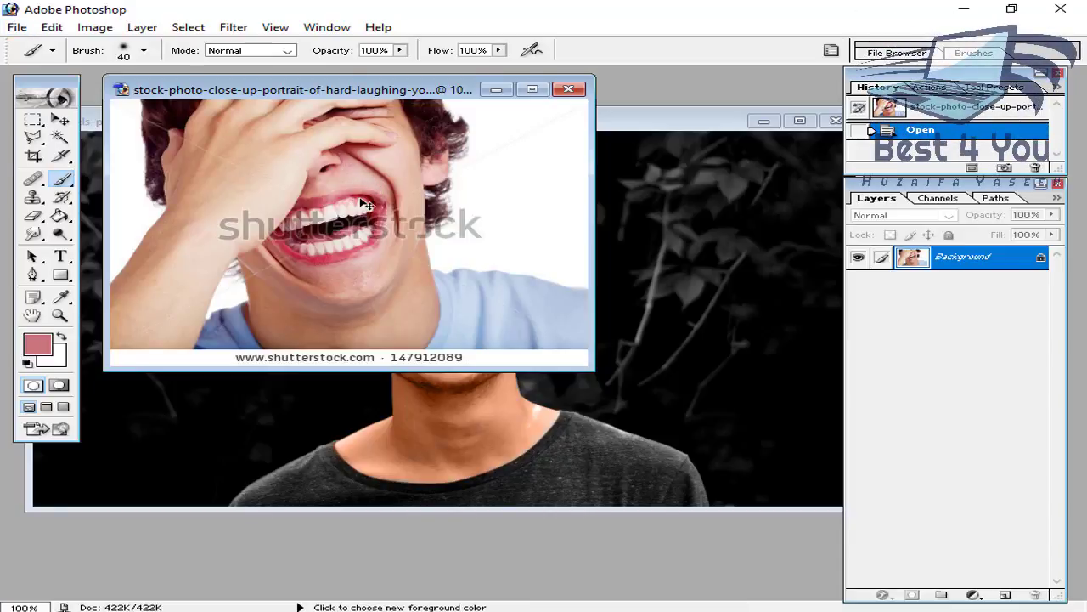
pyautogui.hotkey('ctrl', '+')
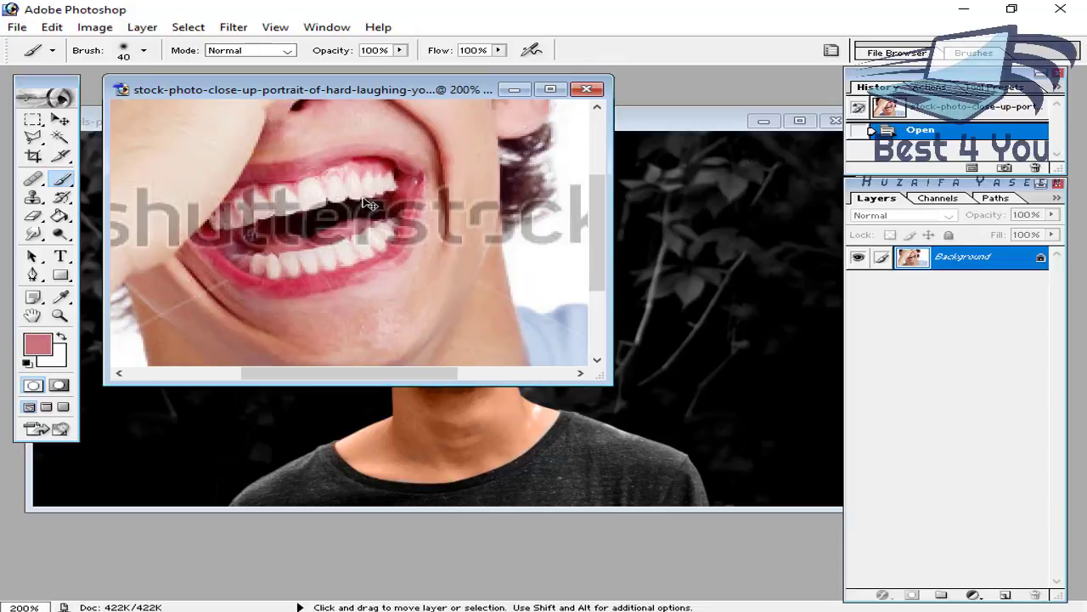
pyautogui.keyDown('alt'); pyautogui.click(366, 159); pyautogui.keyUp('alt')
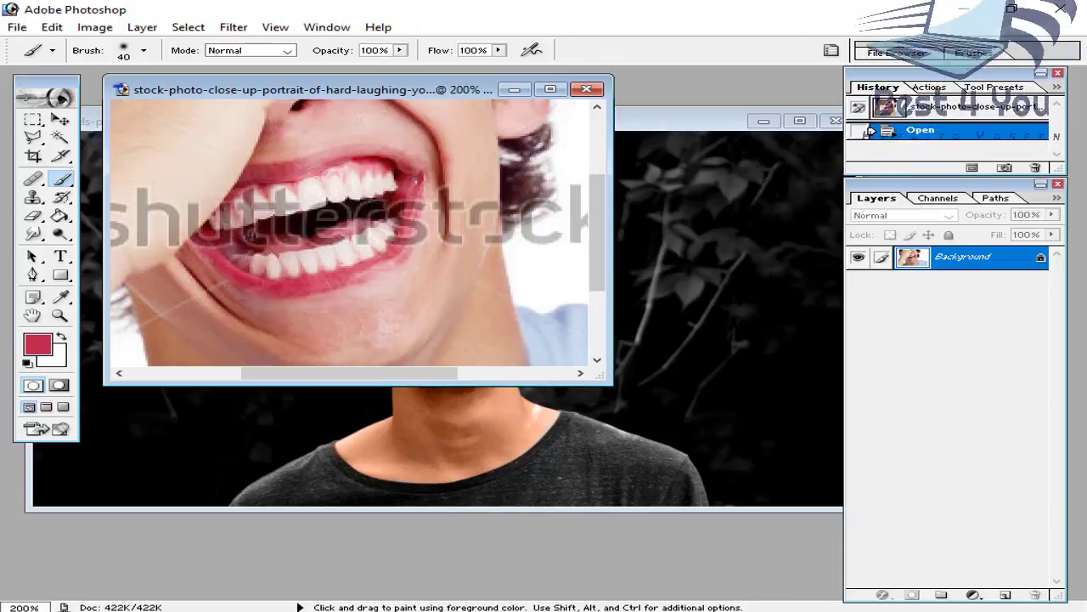
pyautogui.keyDown('alt'); pyautogui.click(367, 161); pyautogui.keyUp('alt')
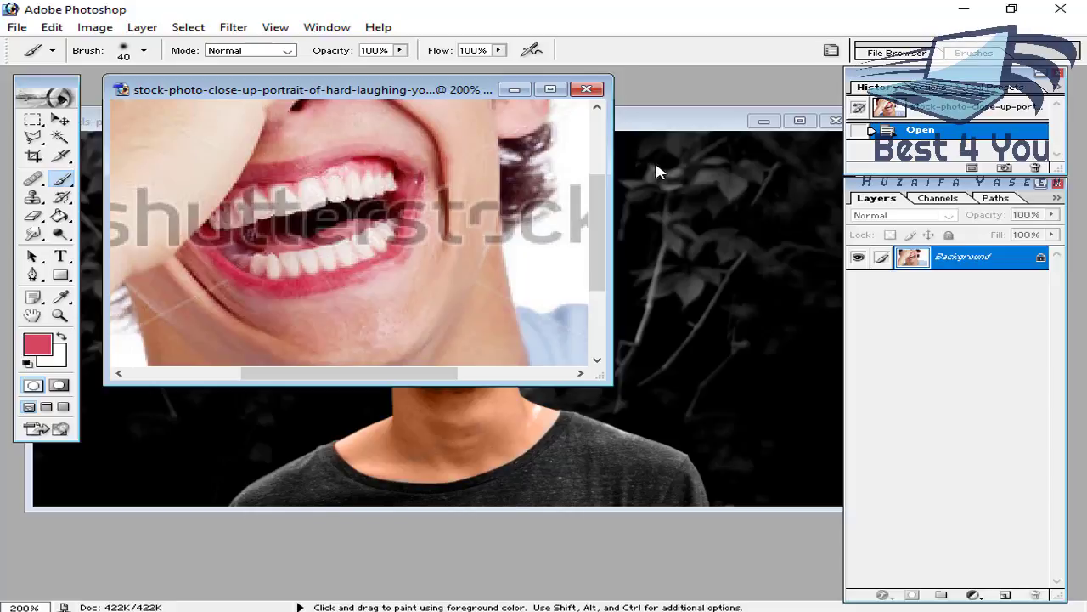
pyautogui.click(674, 136)
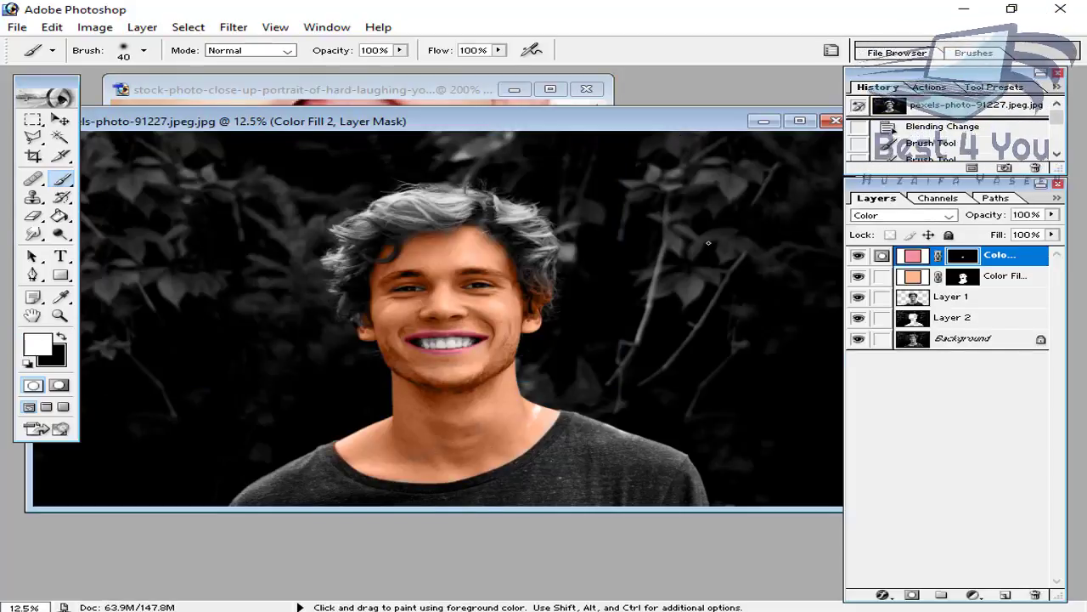
pyautogui.click(463, 88)
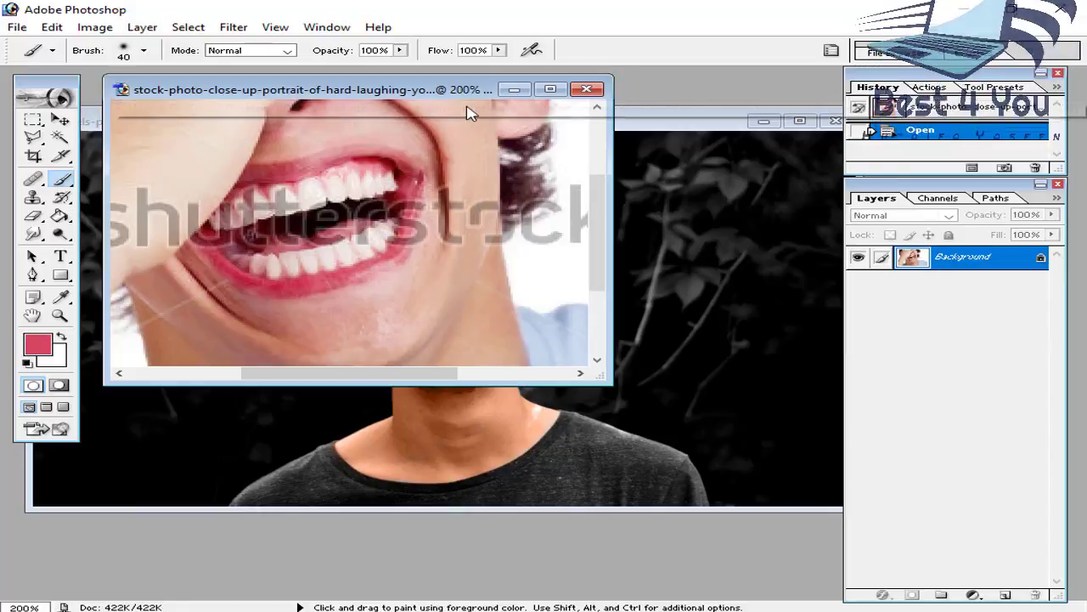
pyautogui.keyDown('alt'); pyautogui.click(365, 166); pyautogui.keyUp('alt')
pyautogui.click(611, 223)
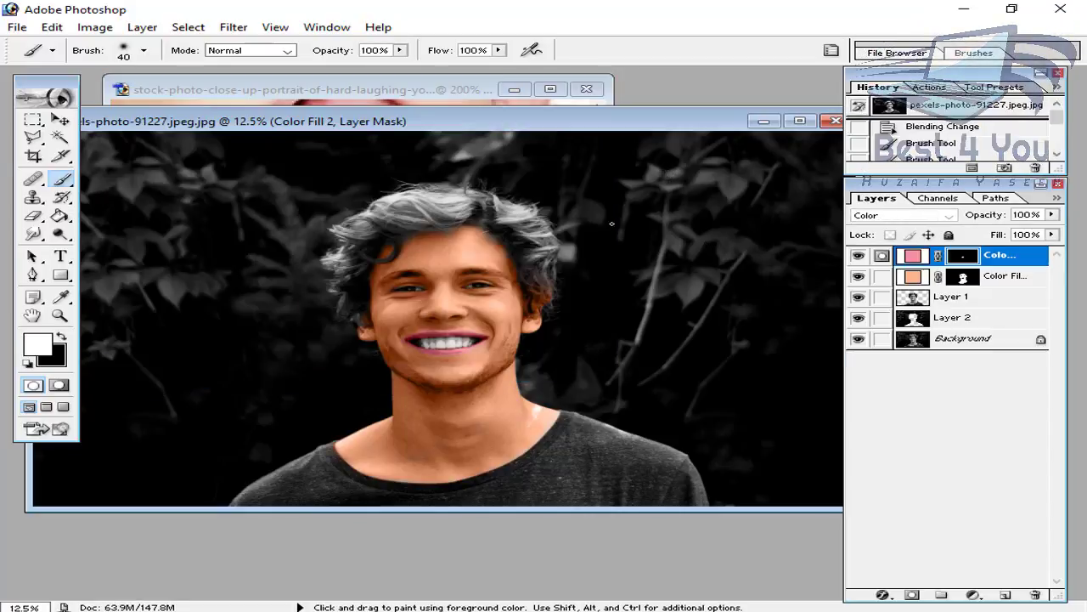
# Add a Solid Color fill layer in E3788C above the lip fill and invert its mask to black.
pyautogui.click(973, 596)
pyautogui.click(930, 326)
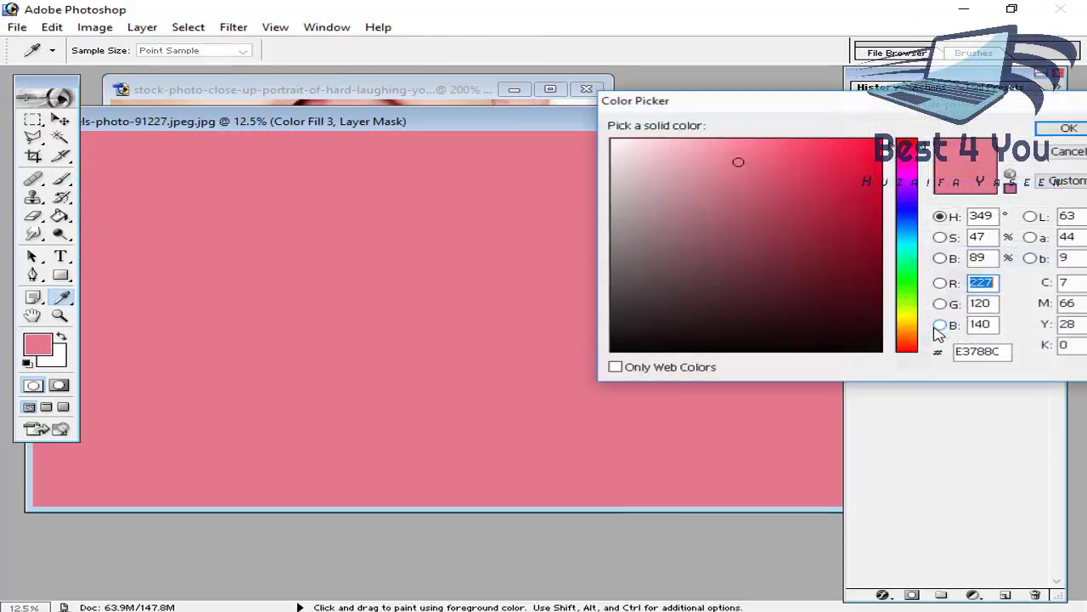
pyautogui.click(1043, 129)
pyautogui.press('d')
pyautogui.press('b')
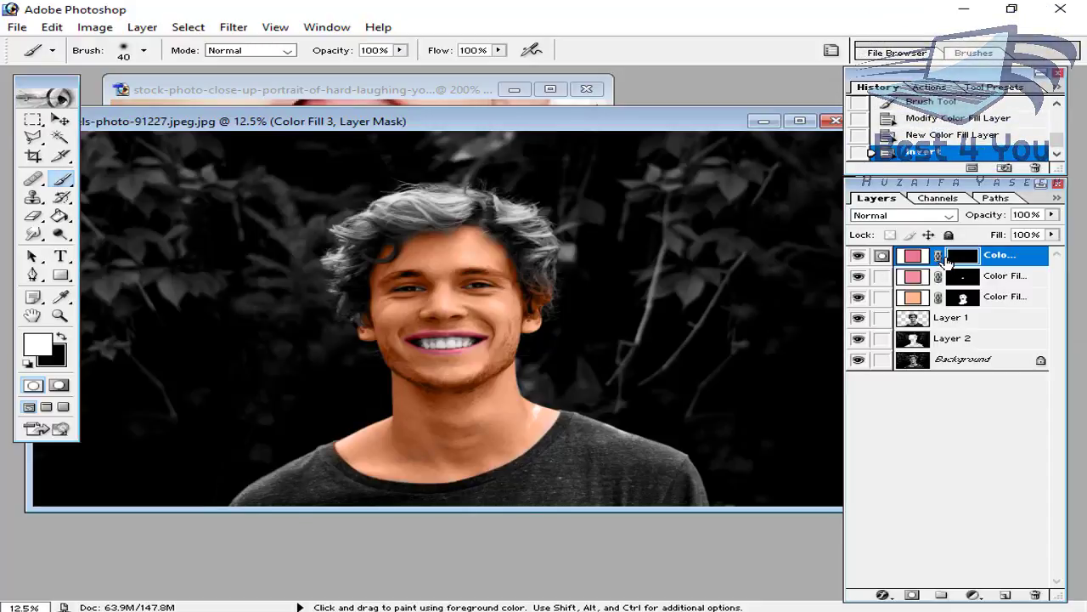
# Set the new gum fill layer to Color mode and paint the gums above the upper teeth white on its mask with the 40 px Brush.
pyautogui.hotkey('ctrl', '+')
pyautogui.hotkey('ctrl', '+')
pyautogui.moveTo(718, 393); pyautogui.dragTo(616, 189)
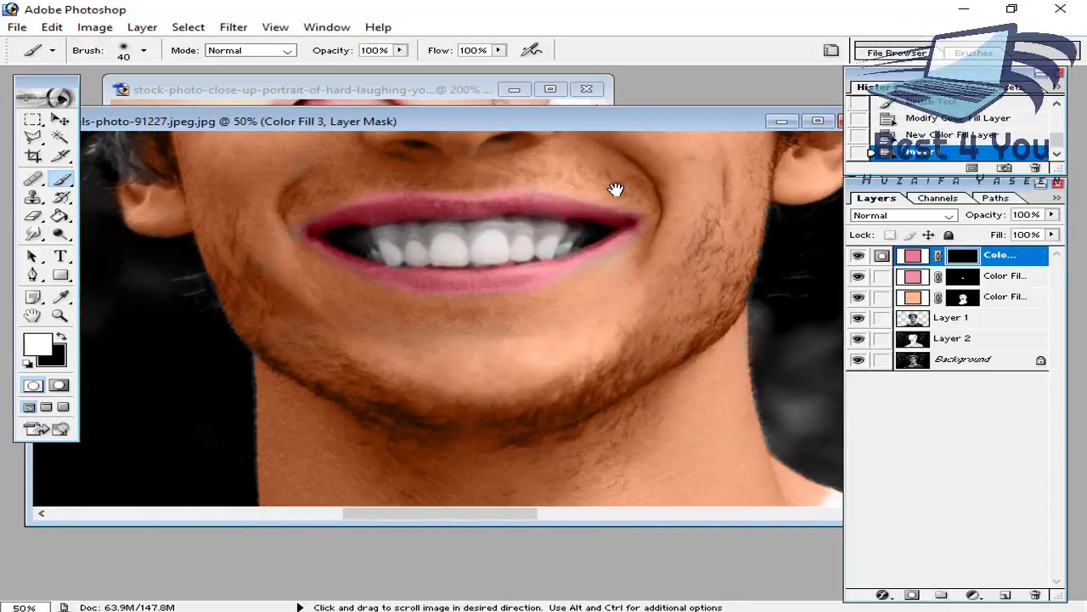
pyautogui.hotkey('ctrl', '+')
pyautogui.moveTo(488, 251); pyautogui.dragTo(496, 309)
pyautogui.hotkey('ctrl', '+')
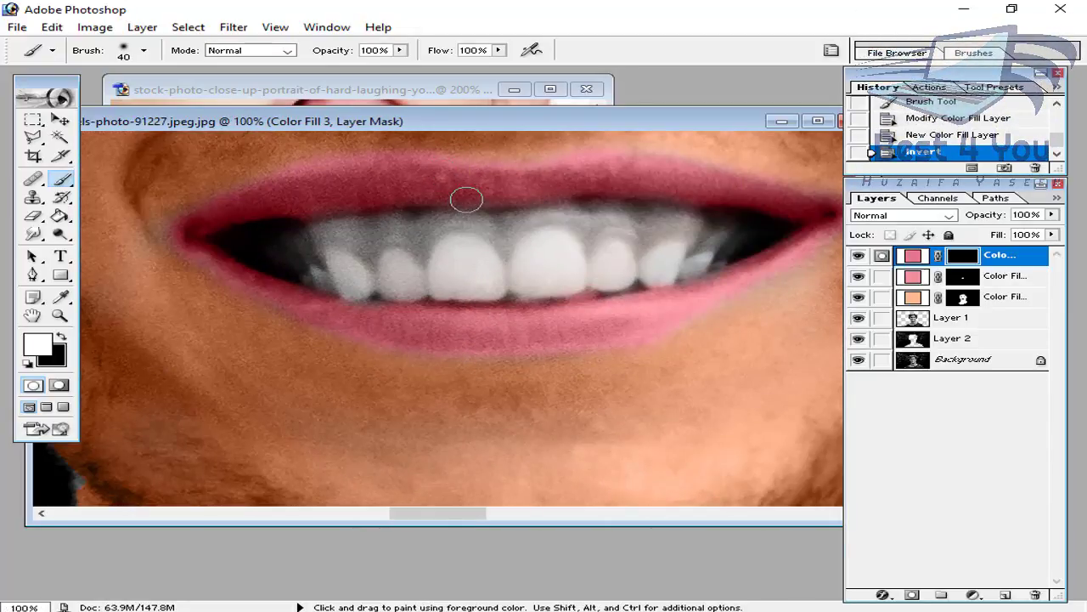
pyautogui.moveTo(390, 221); pyautogui.dragTo(367, 227)
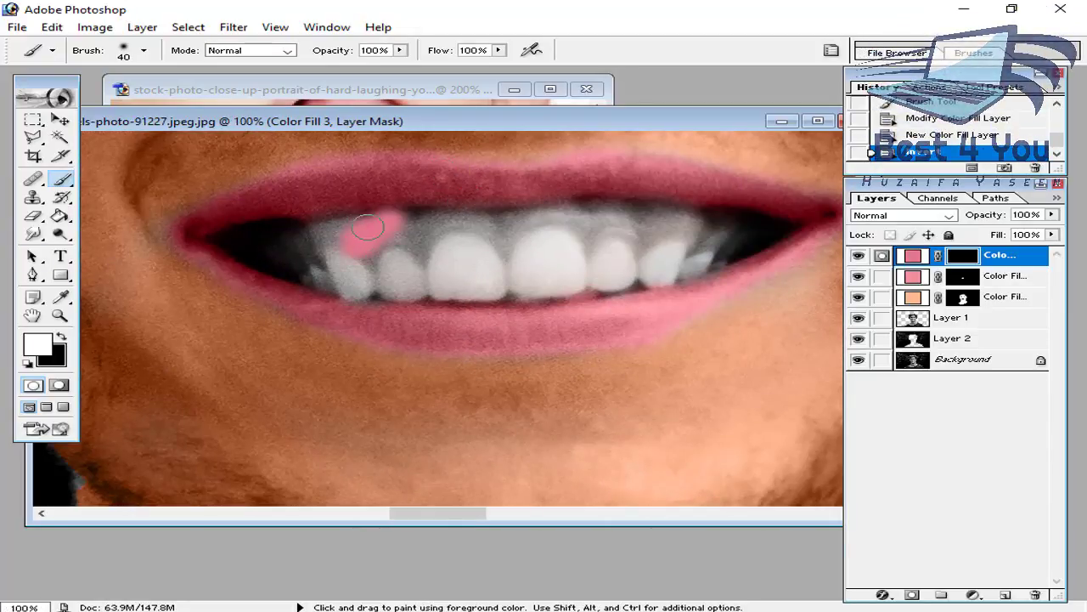
pyautogui.click(875, 220)
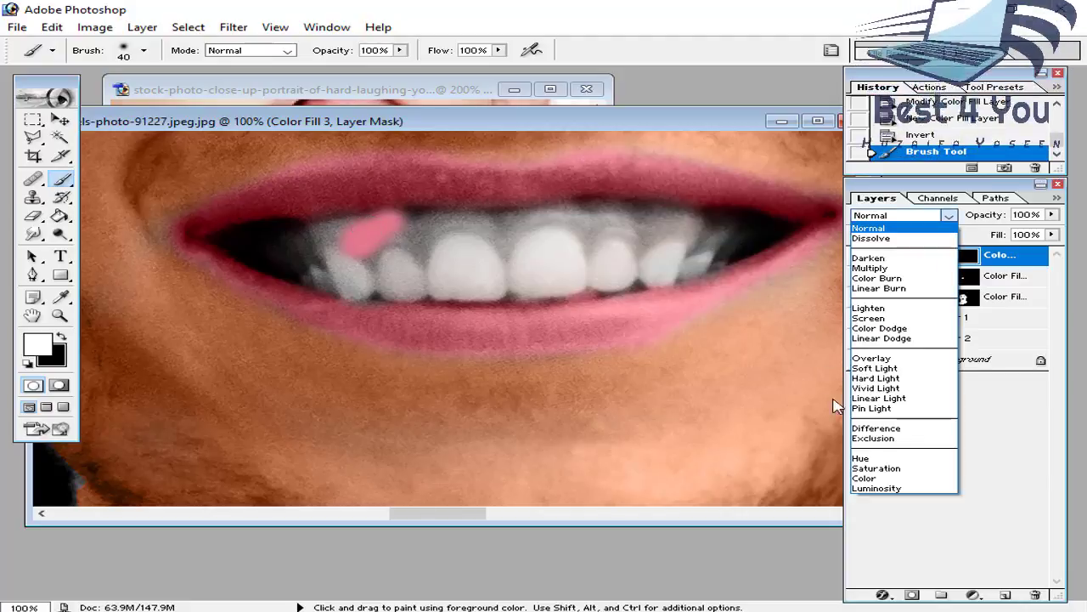
pyautogui.click(866, 478)
pyautogui.moveTo(412, 227); pyautogui.dragTo(368, 259)
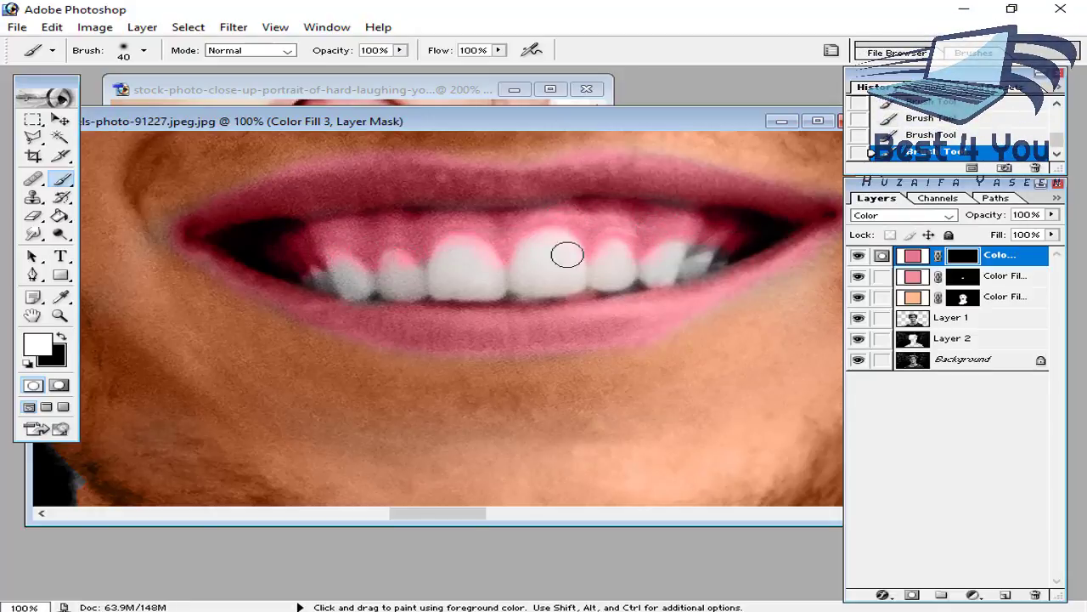
# Examine how the gum colour looks against the whole portrait.
pyautogui.hotkey('ctrl', '-')
pyautogui.hotkey('ctrl', '-')
pyautogui.hotkey('ctrl', '-')
pyautogui.hotkey('ctrl', '-')
pyautogui.hotkey('ctrl', '-')
pyautogui.hotkey('ctrl', '-')
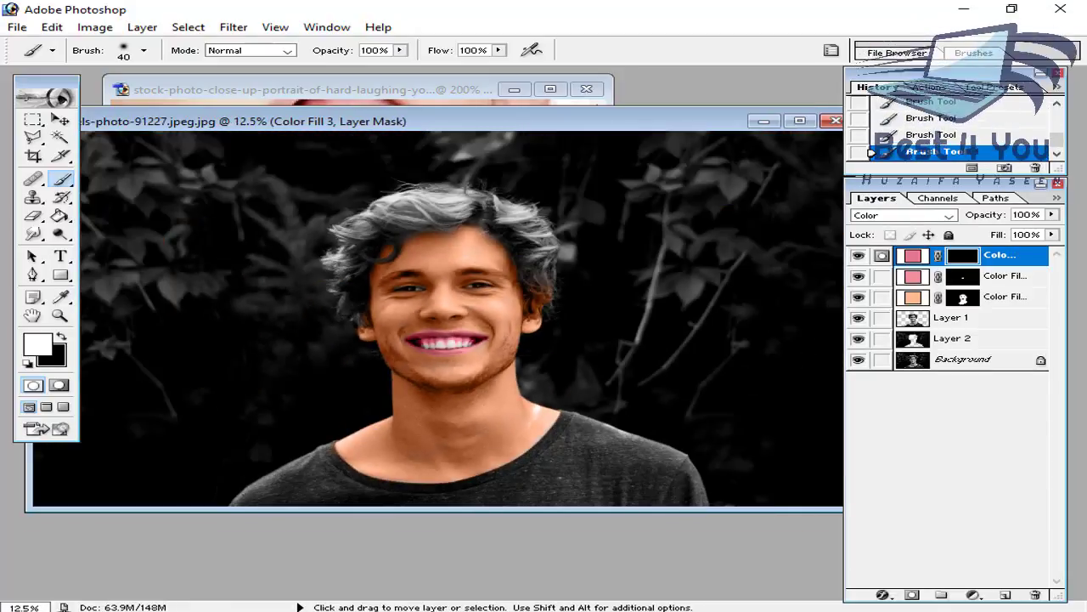
pyautogui.hotkey('ctrl', '-')
pyautogui.hotkey('ctrl', '+')
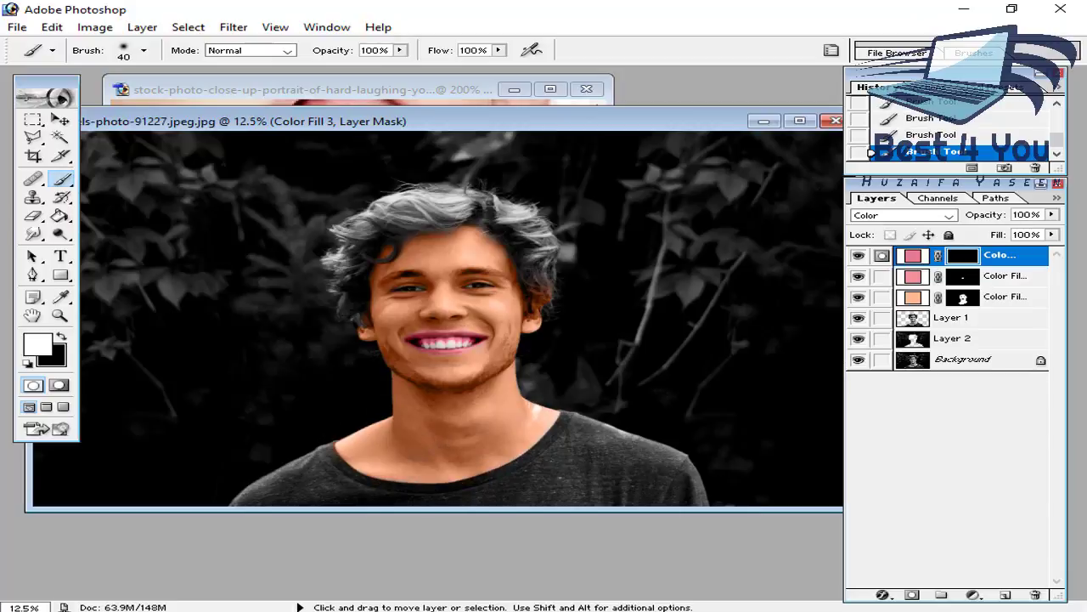
pyautogui.doubleClick(924, 255)
pyautogui.moveTo(737, 166); pyautogui.dragTo(764, 150)
pyautogui.click(450, 94)
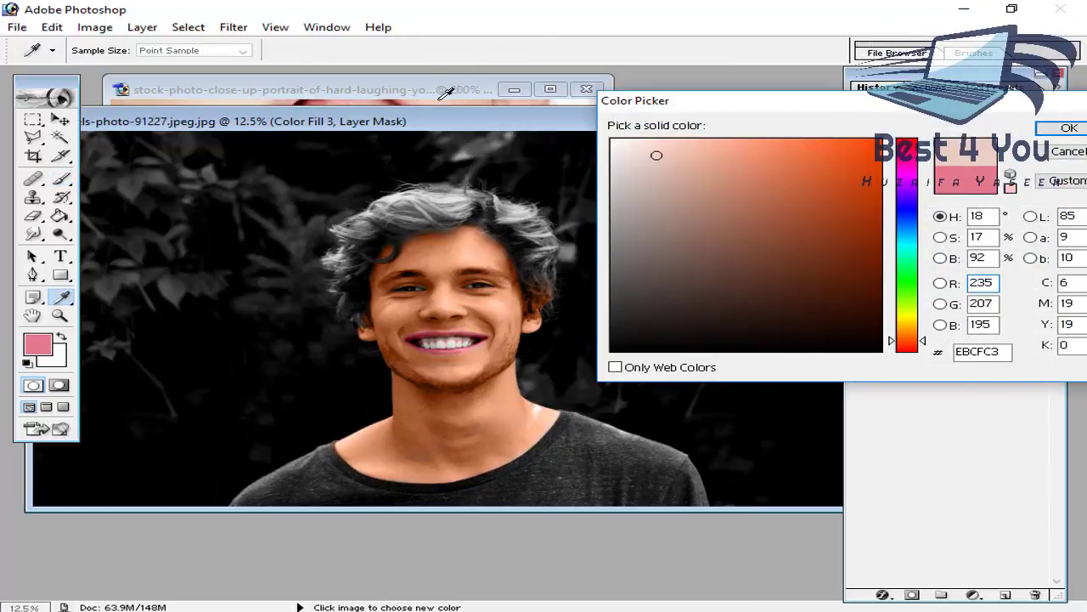
pyautogui.click(1067, 152)
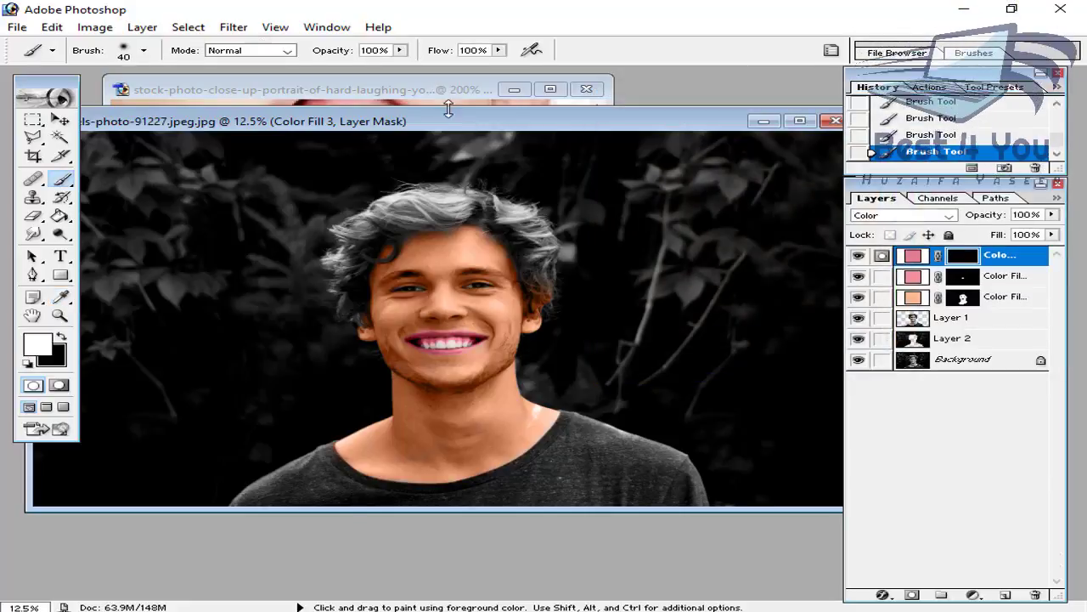
# Sample a deep red from the reference photo's mouth and apply it to the gum fill layer as AA1624.
pyautogui.click(340, 89)
pyautogui.keyDown('alt'); pyautogui.click(383, 153); pyautogui.keyUp('alt')
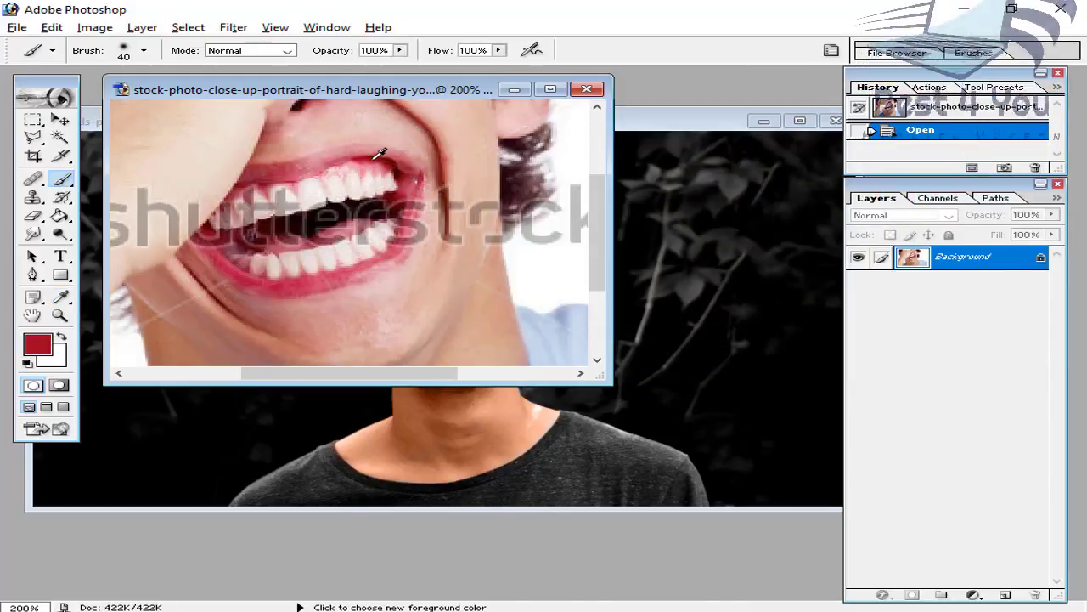
pyautogui.click(667, 134)
pyautogui.doubleClick(916, 258)
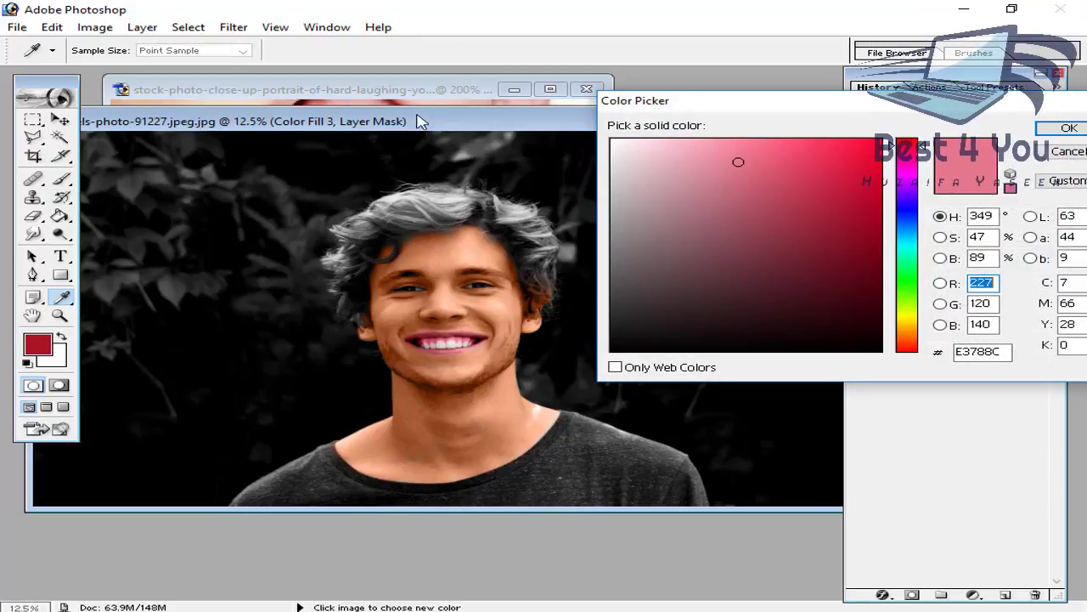
pyautogui.click(37, 343)
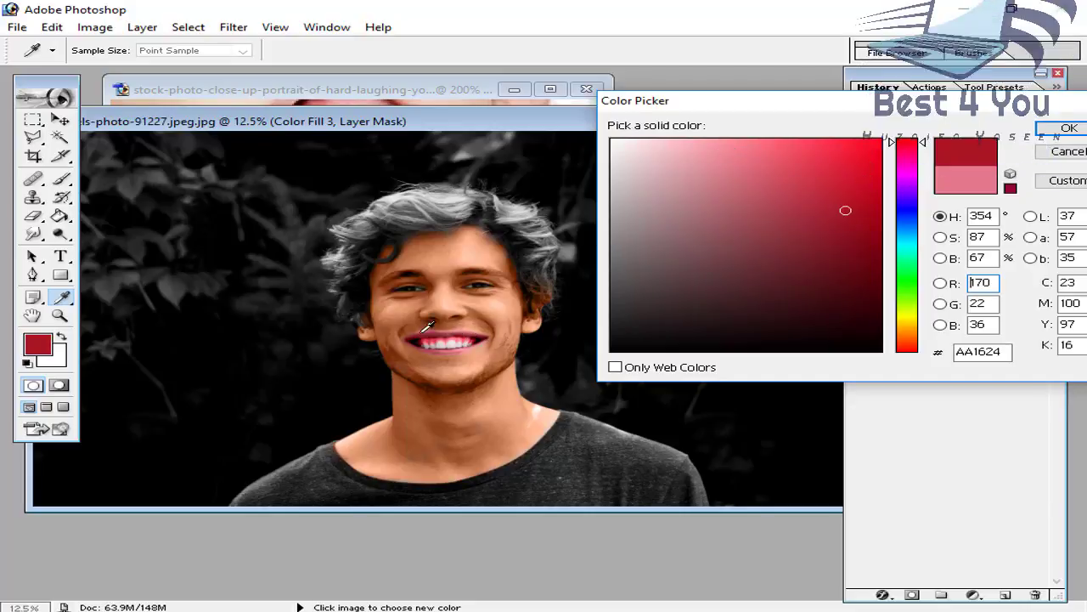
pyautogui.press('Return')
pyautogui.press('b')
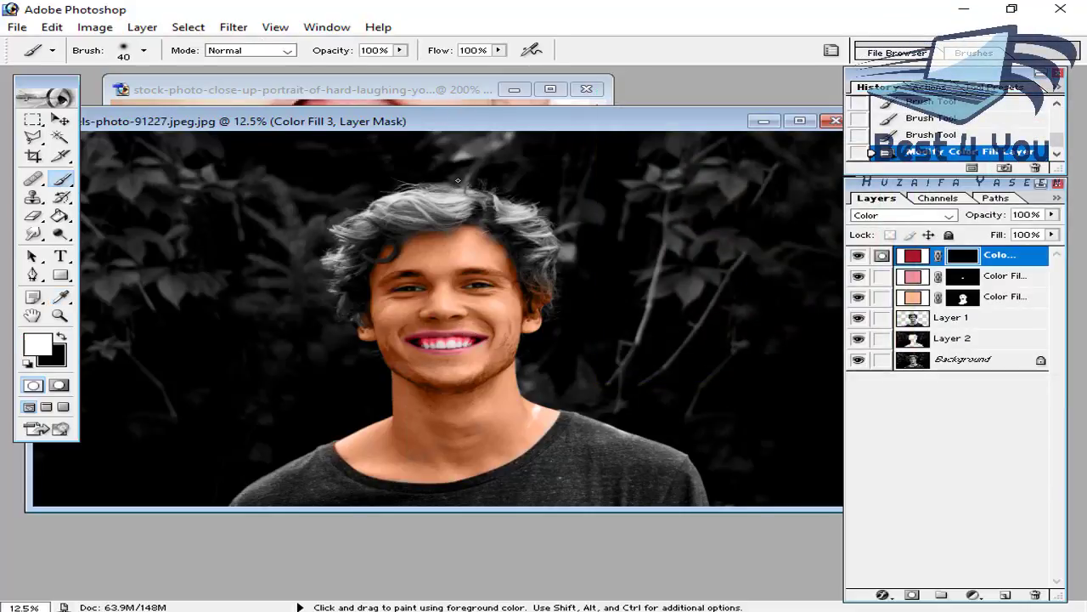
# Lighten the gum fill layer's colour to B72F3C.
pyautogui.doubleClick(921, 254)
pyautogui.click(811, 199)
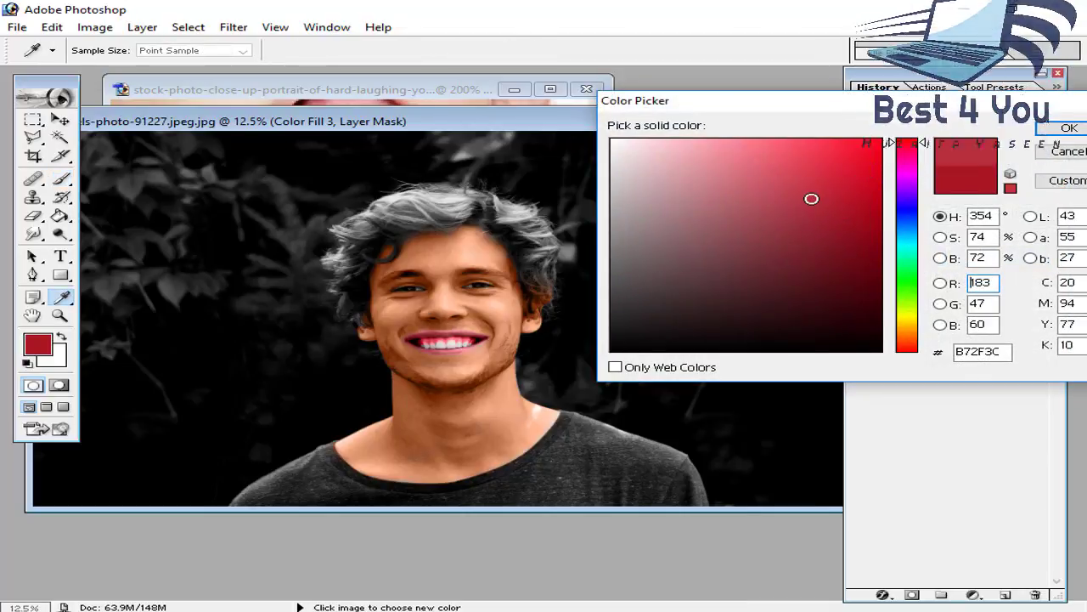
pyautogui.click(1062, 128)
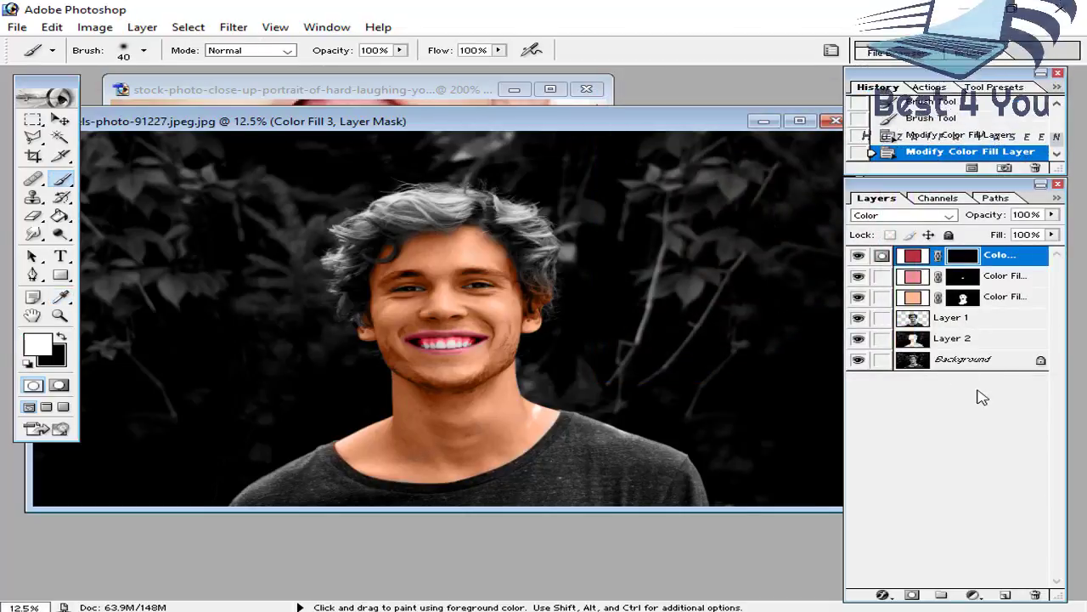
pyautogui.click(974, 594)
pyautogui.click(943, 320)
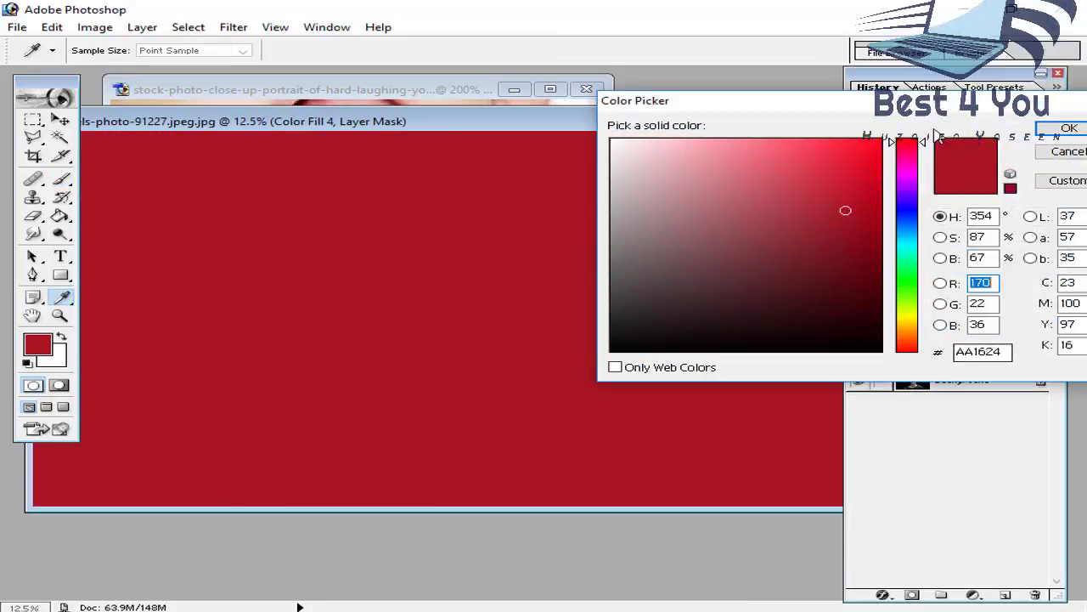
pyautogui.press('Return')
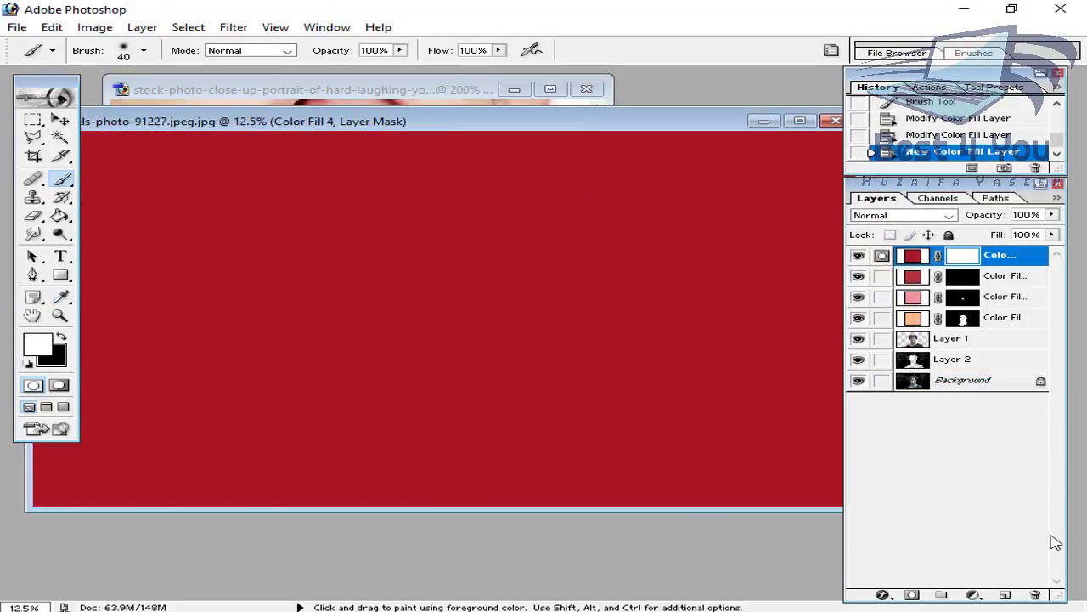
pyautogui.click(1035, 595)
pyautogui.click(510, 248)
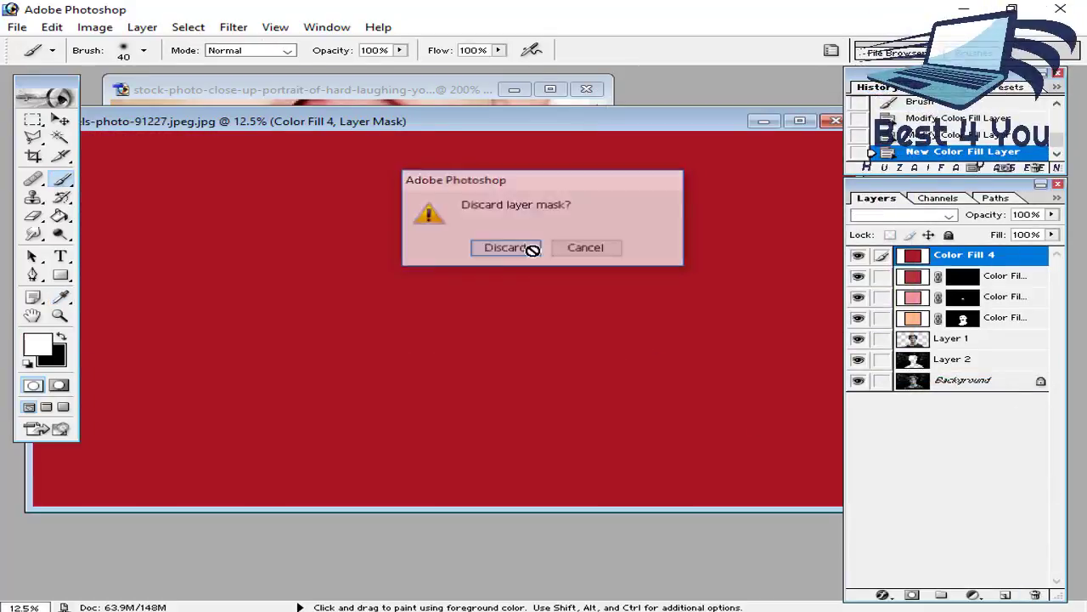
pyautogui.click(1035, 595)
pyautogui.click(513, 250)
# Sample a beige hair tone from the man's hair in most_beautiful_men_70.jpg and close both reference photos.
pyautogui.click(488, 90)
pyautogui.click(586, 90)
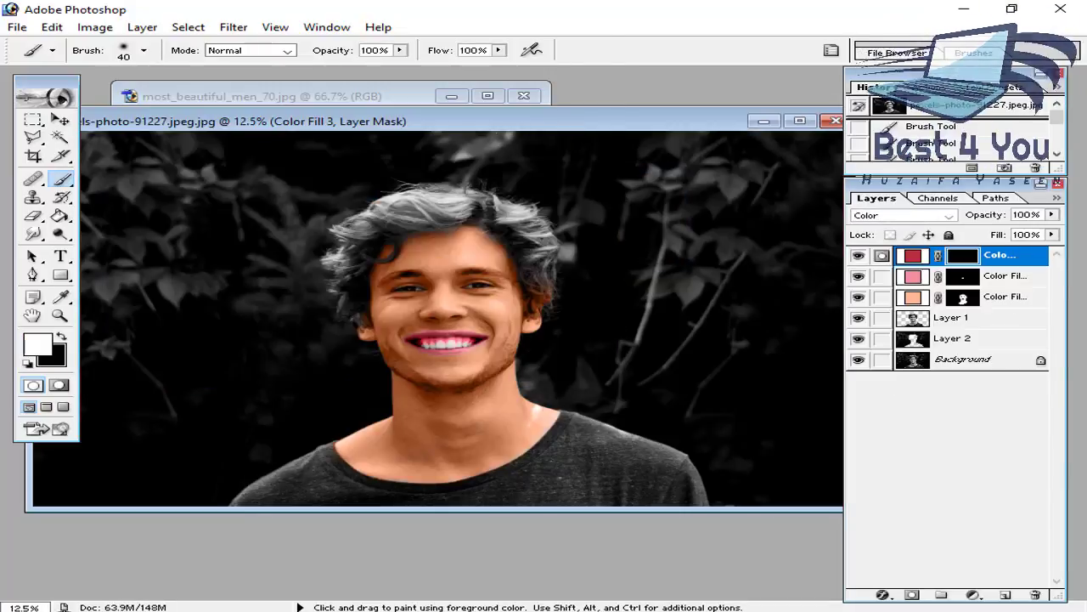
pyautogui.click(428, 98)
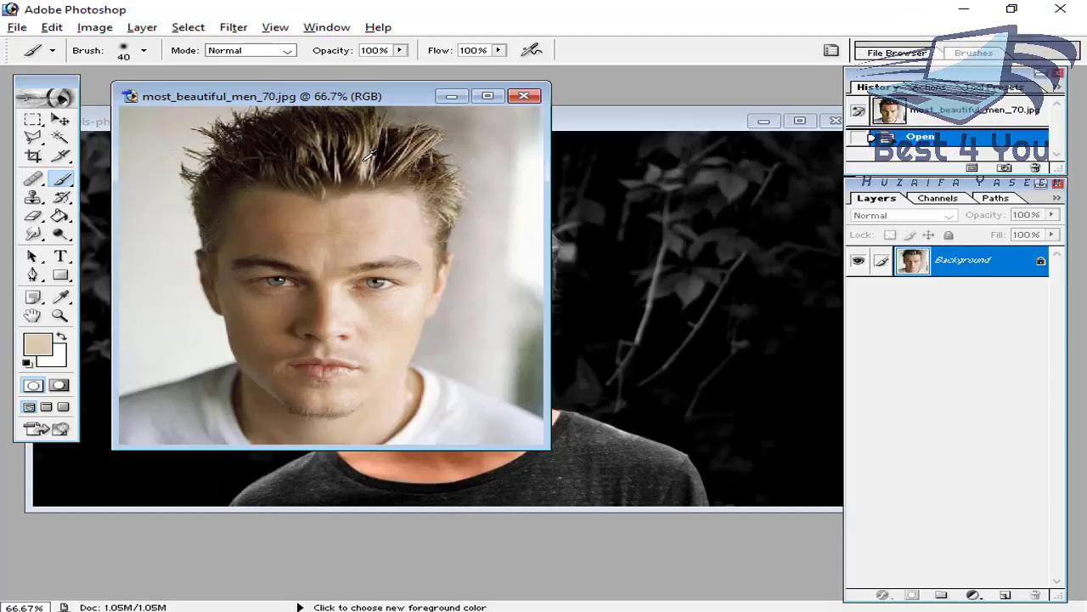
pyautogui.click(520, 96)
pyautogui.click(973, 595)
pyautogui.click(935, 575)
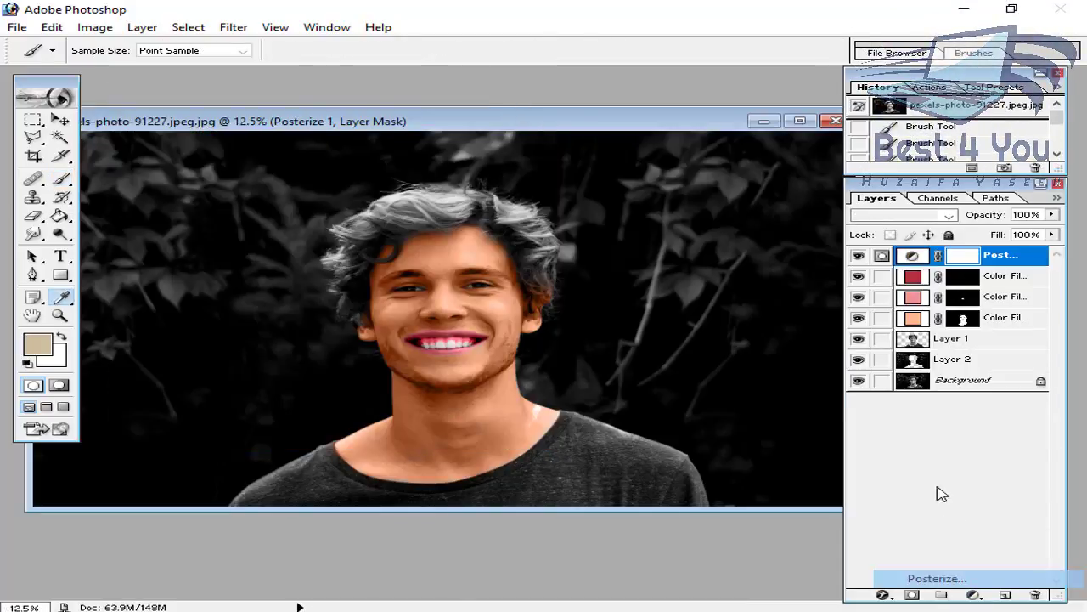
pyautogui.click(764, 233)
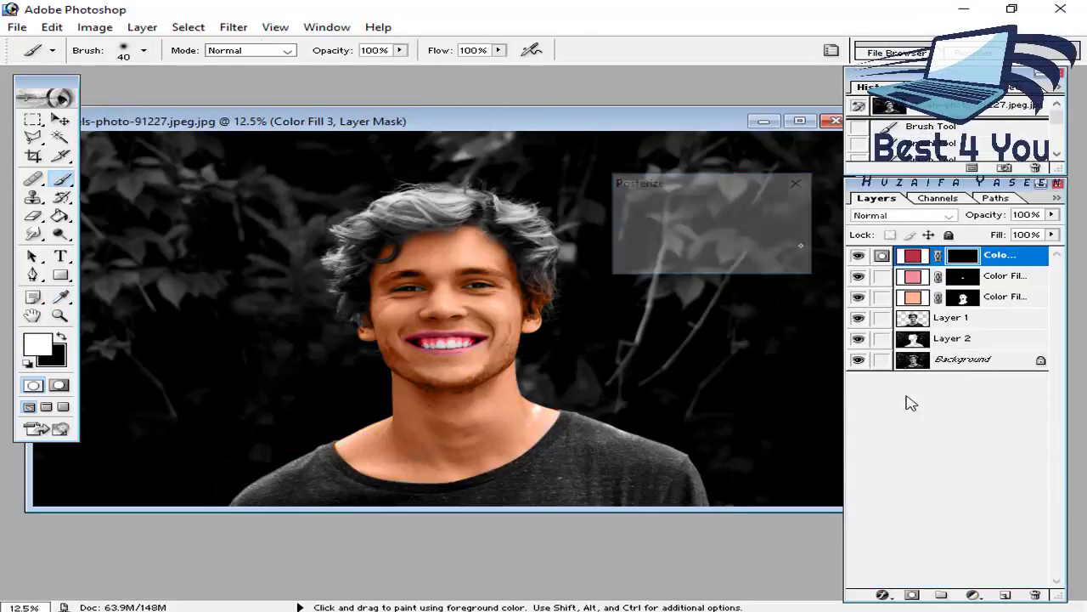
# Add a Solid Color fill layer in D0BD9F above the gum fill and invert its mask to black.
pyautogui.click(973, 594)
pyautogui.click(947, 330)
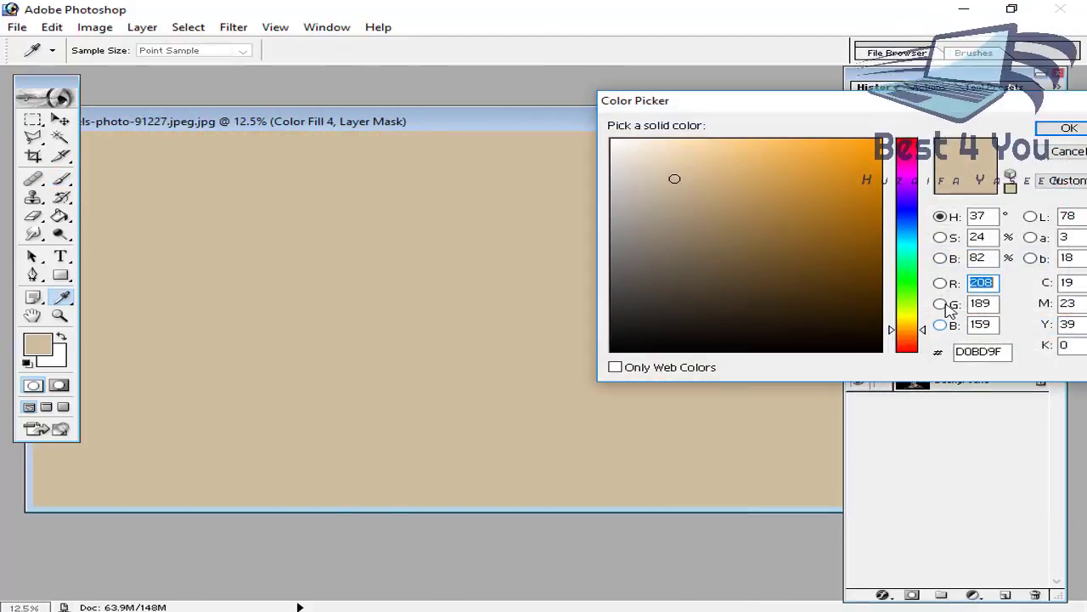
pyautogui.click(1069, 128)
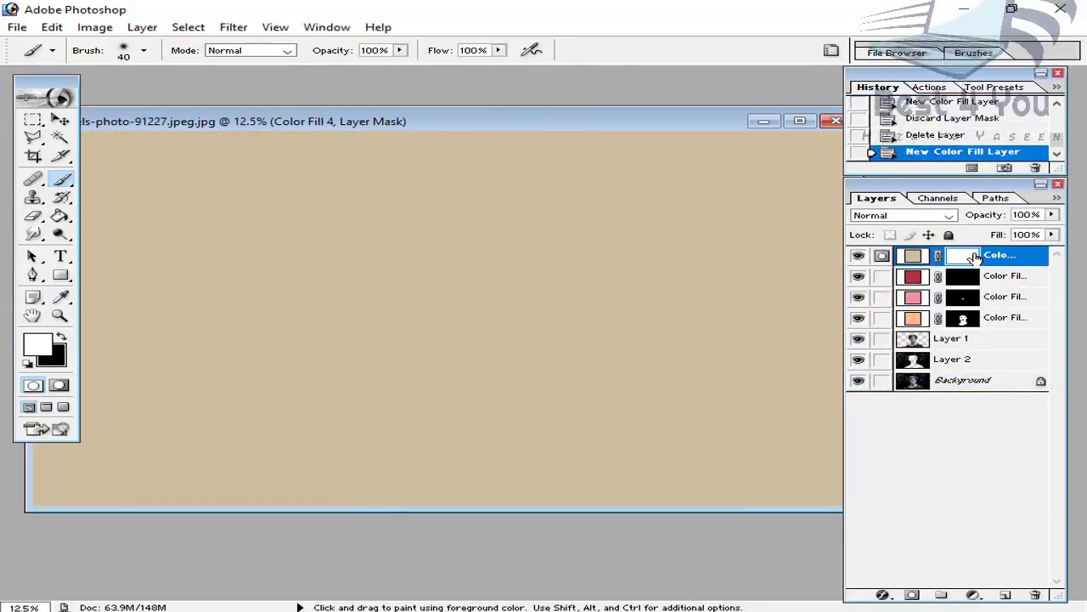
pyautogui.hotkey('ctrl', 'i')
# Set the new hair fill layer to Color mode and paint the man's hair white on its mask with the 125 px Brush.
pyautogui.hotkey('ctrl', '+')
pyautogui.hotkey('ctrl', '+')
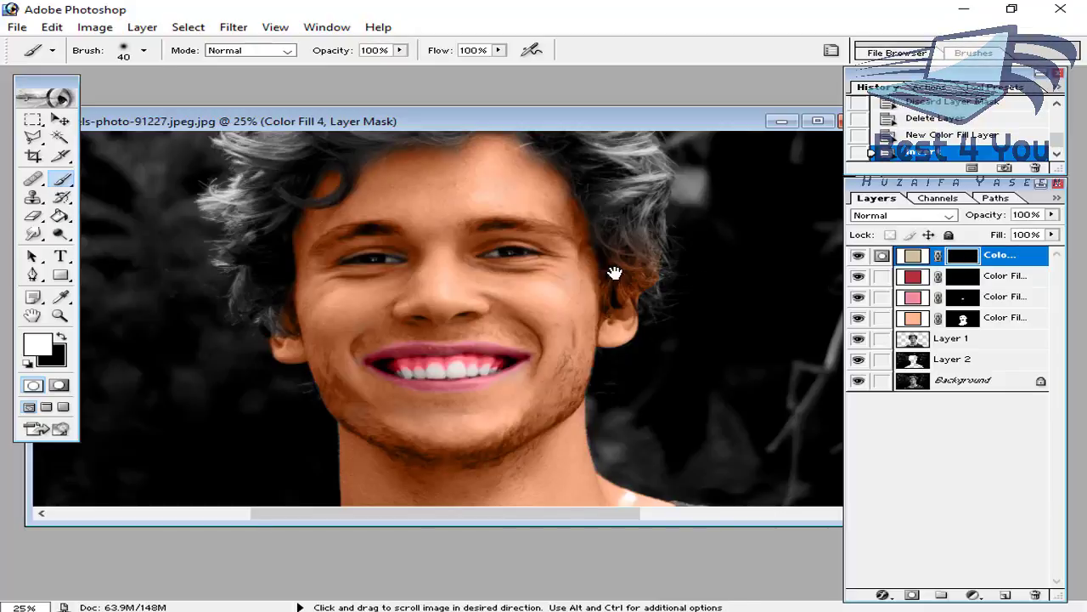
pyautogui.moveTo(614, 273); pyautogui.dragTo(729, 461)
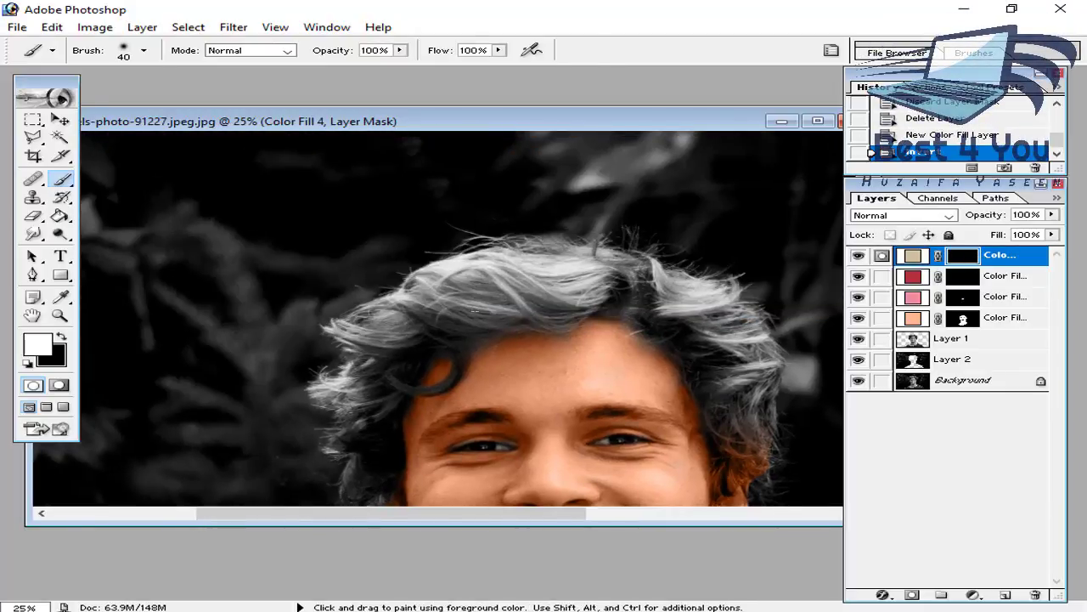
pyautogui.moveTo(527, 281)
pyautogui.mouseDown()
pyautogui.moveTo(472, 296)
pyautogui.moveTo(489, 295)
pyautogui.mouseUp()
pyautogui.click(901, 216)
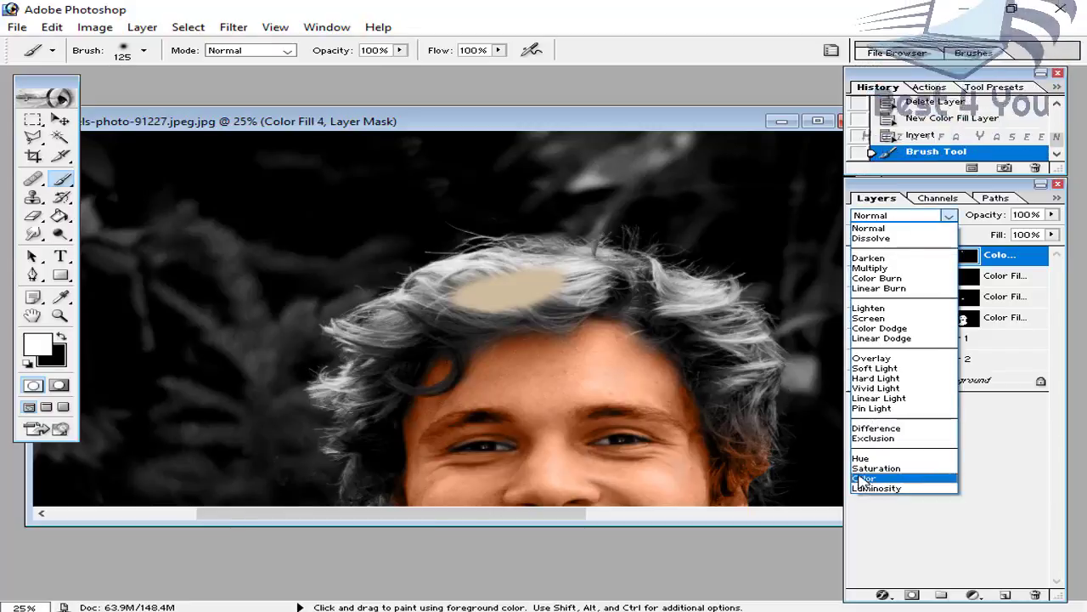
pyautogui.click(888, 477)
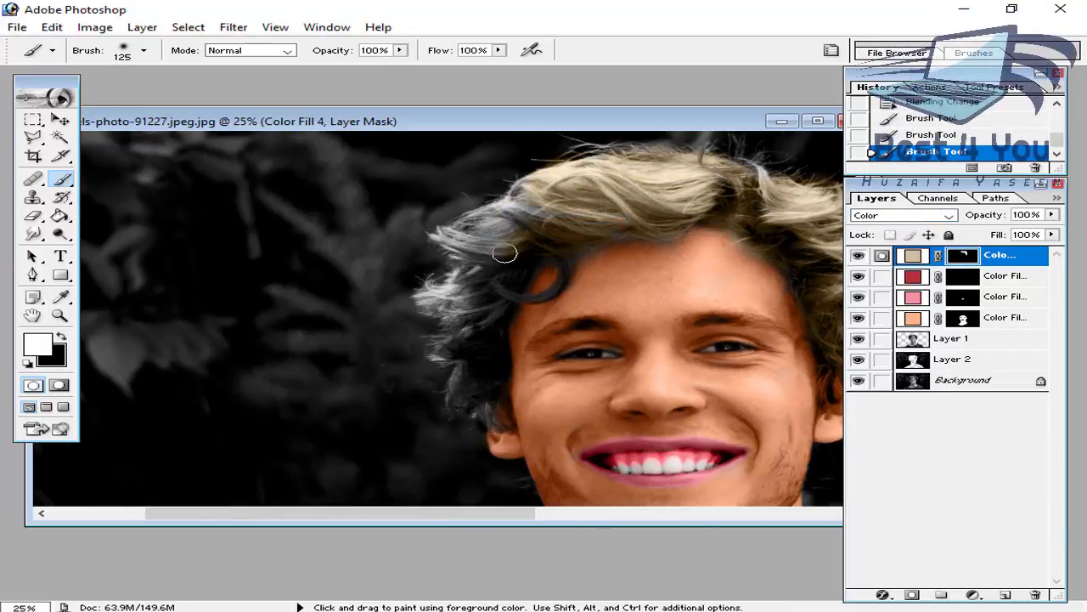
pyautogui.hotkey('ctrl', '-')
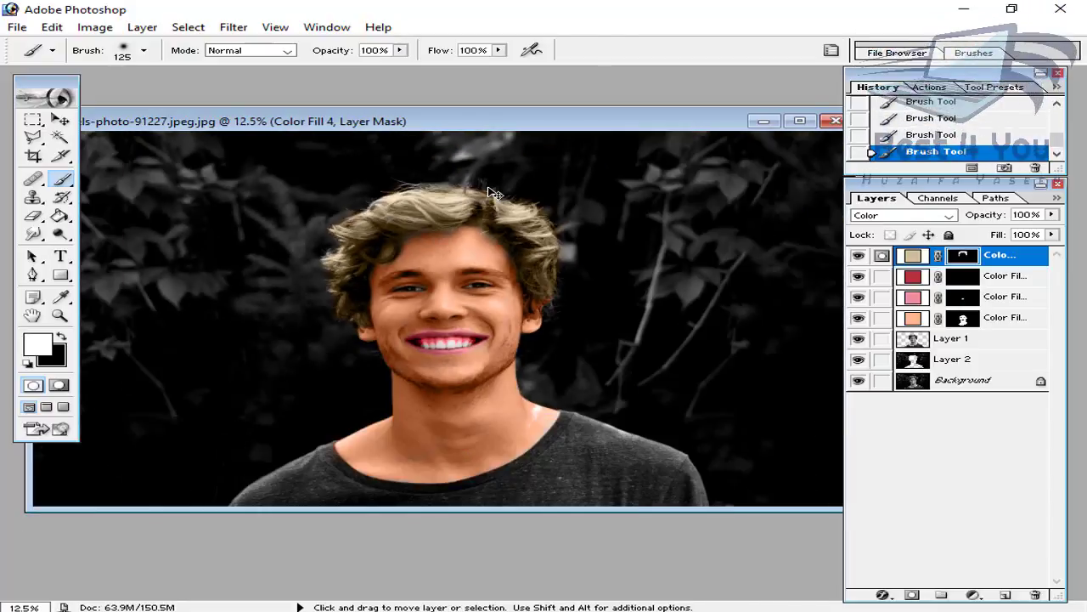
# Paint the remaining orange and grey hair strands above and beside the ear on the hair fill's mask at 100% Brush opacity.
pyautogui.hotkey('ctrl', '+')
pyautogui.hotkey('ctrl', '+')
pyautogui.hotkey('ctrl', '+')
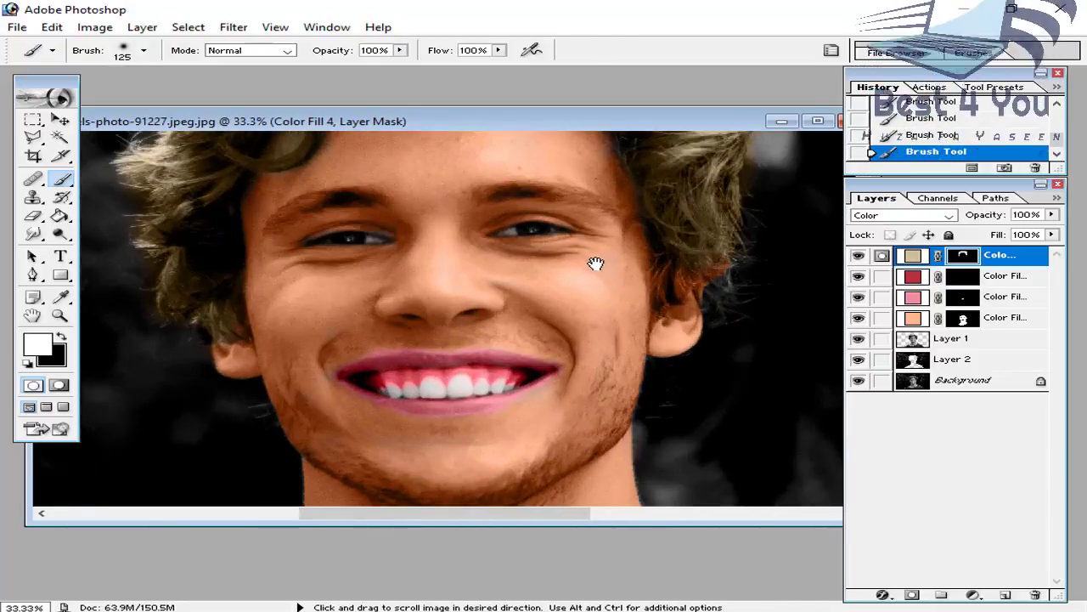
pyautogui.moveTo(597, 264); pyautogui.dragTo(373, 255)
pyautogui.hotkey('ctrl', '+')
pyautogui.hotkey('ctrl', '+')
pyautogui.moveTo(668, 250); pyautogui.dragTo(504, 333)
pyautogui.hotkey('ctrl', '+')
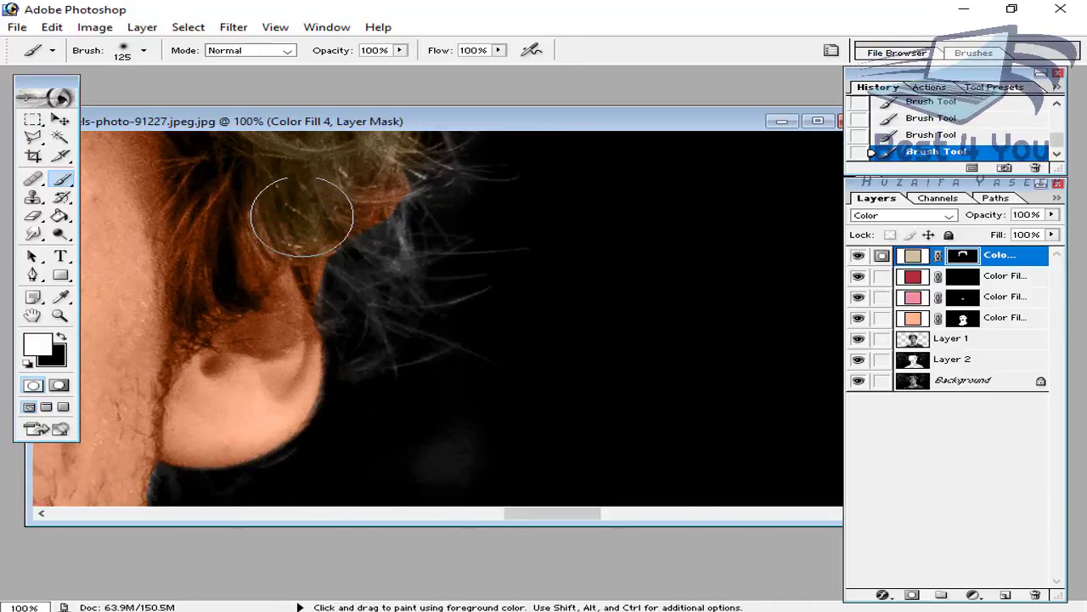
pyautogui.moveTo(302, 217)
pyautogui.mouseDown()
pyautogui.moveTo(373, 186)
pyautogui.moveTo(261, 229)
pyautogui.moveTo(244, 194)
pyautogui.moveTo(214, 196)
pyautogui.moveTo(214, 248)
pyautogui.moveTo(260, 274)
pyautogui.mouseUp()
pyautogui.moveTo(339, 242); pyautogui.dragTo(281, 287)
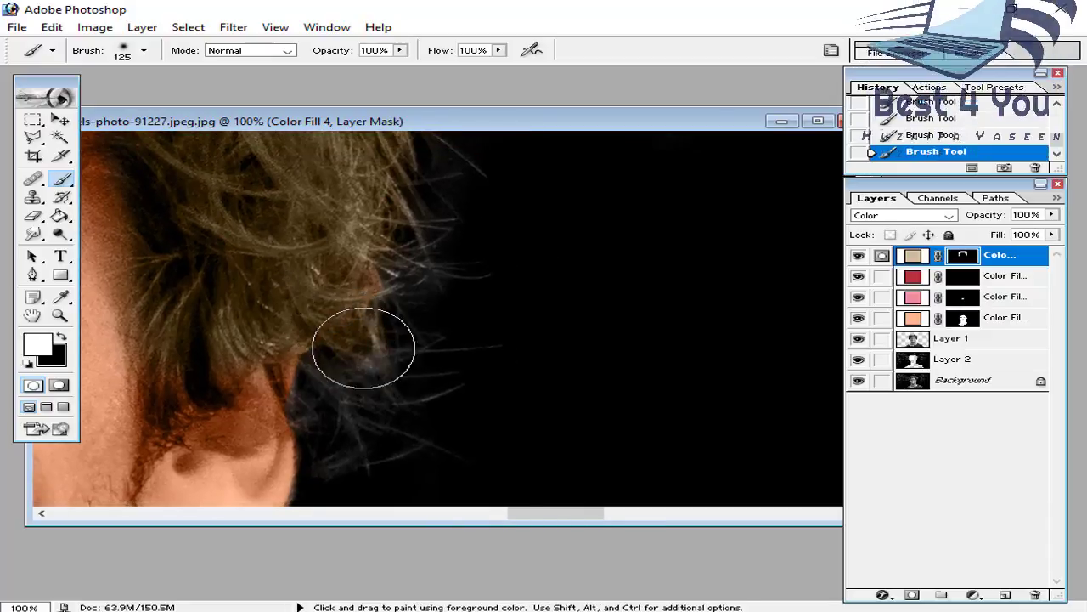
pyautogui.moveTo(364, 346)
pyautogui.mouseDown()
pyautogui.moveTo(387, 237)
pyautogui.moveTo(403, 279)
pyautogui.moveTo(372, 343)
pyautogui.moveTo(357, 440)
pyautogui.moveTo(334, 384)
pyautogui.moveTo(423, 446)
pyautogui.moveTo(468, 369)
pyautogui.moveTo(422, 384)
pyautogui.moveTo(447, 303)
pyautogui.moveTo(450, 397)
pyautogui.mouseUp()
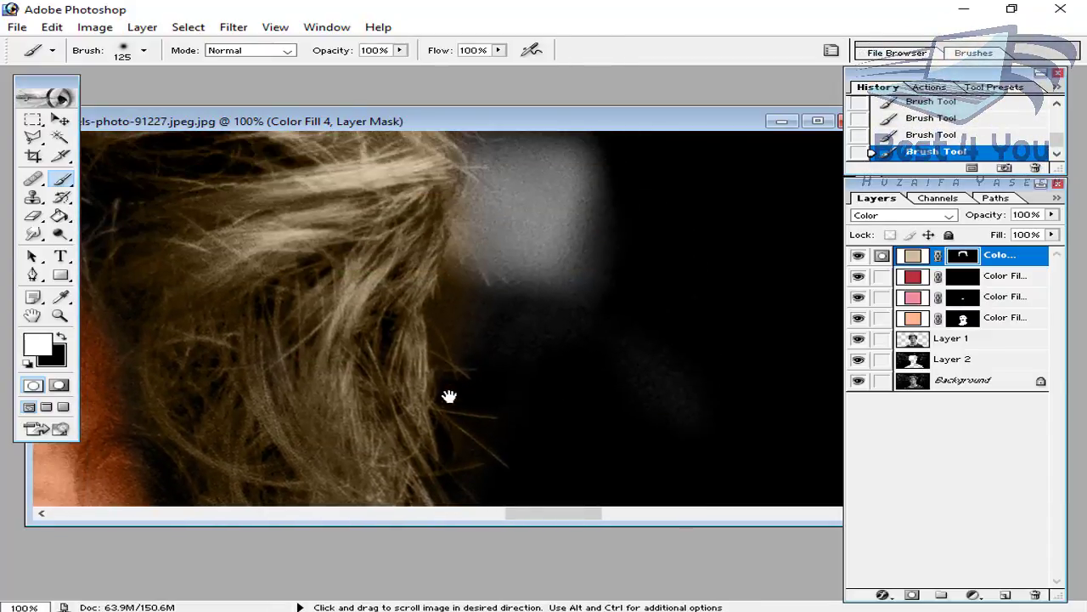
pyautogui.moveTo(378, 143)
pyautogui.mouseDown()
pyautogui.moveTo(400, 263)
pyautogui.moveTo(395, 400)
pyautogui.mouseUp()
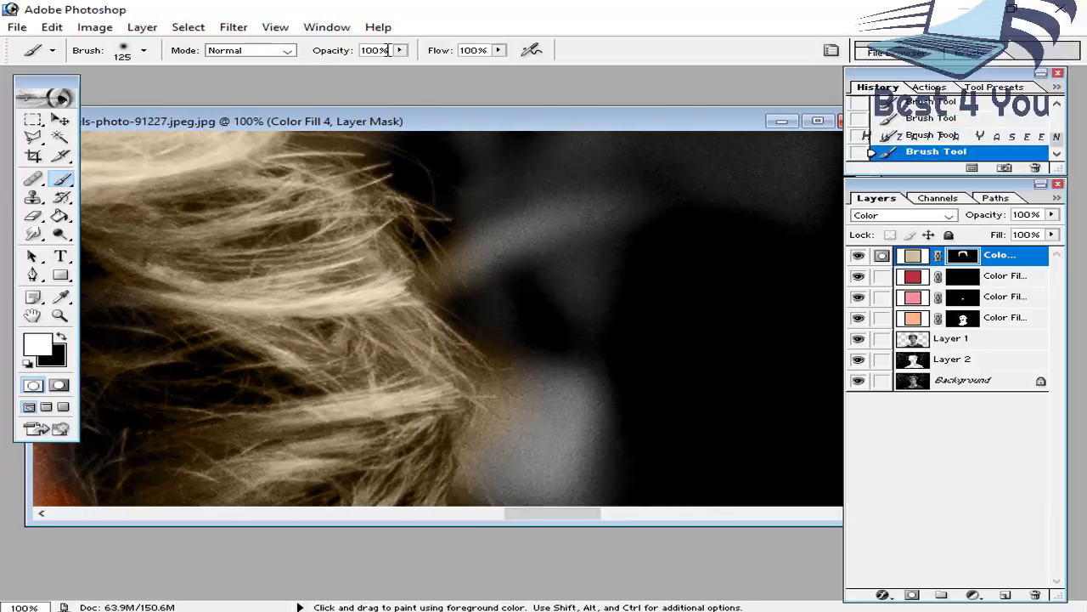
# Lower the Brush opacity to 22% and softly paint the loose strands along the hair's outer and upper edges on the mask.
pyautogui.click(398, 50)
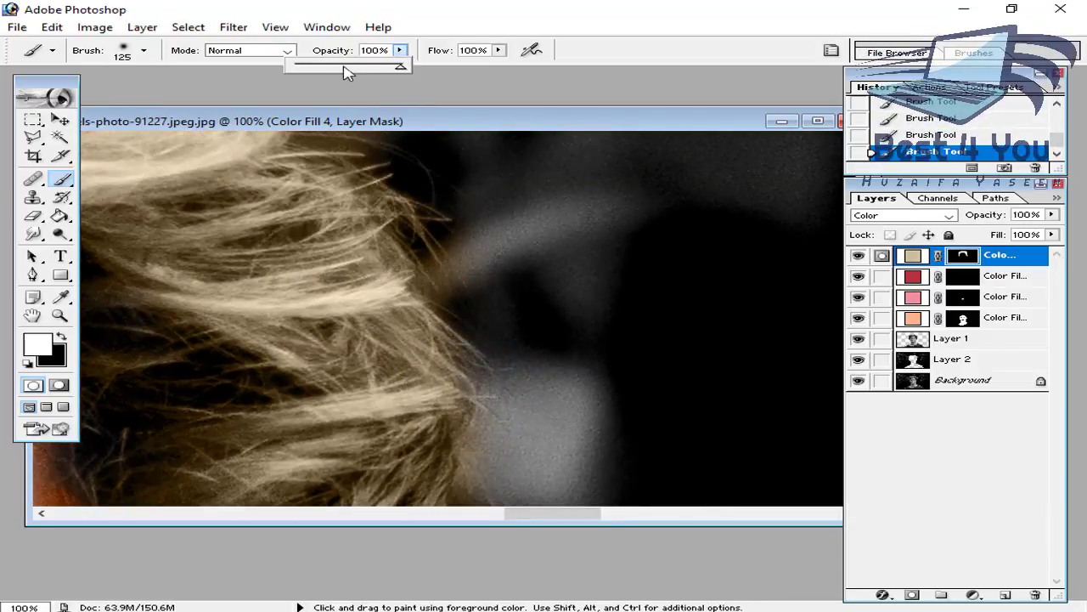
pyautogui.click(435, 357)
pyautogui.moveTo(478, 354); pyautogui.dragTo(481, 359)
pyautogui.moveTo(438, 261); pyautogui.dragTo(481, 405)
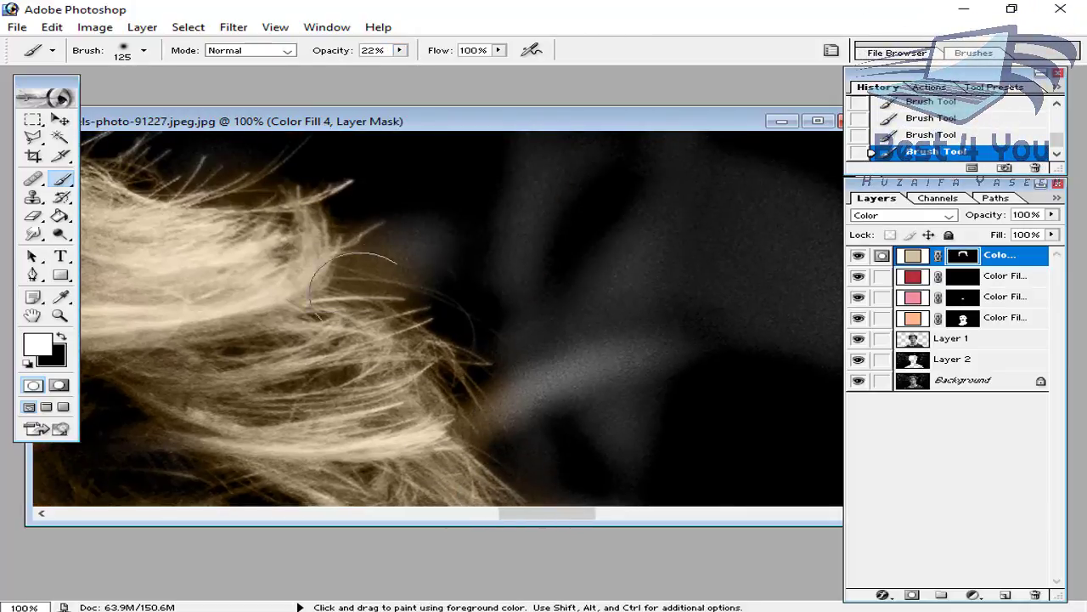
pyautogui.moveTo(312, 252); pyautogui.dragTo(602, 459)
pyautogui.moveTo(305, 275)
pyautogui.mouseDown()
pyautogui.moveTo(694, 461)
pyautogui.moveTo(791, 449)
pyautogui.mouseUp()
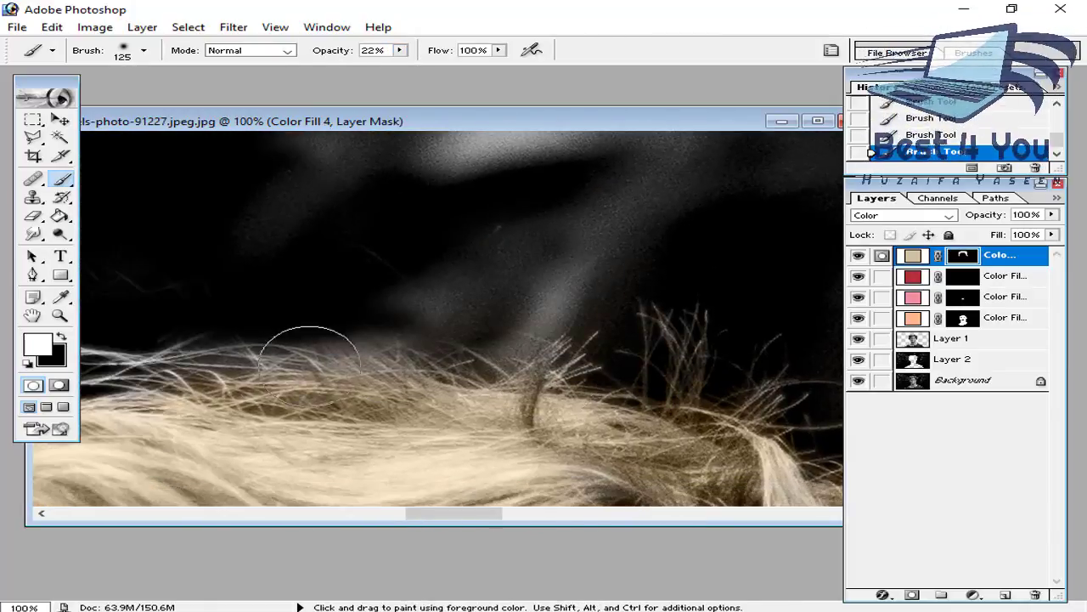
pyautogui.moveTo(308, 368); pyautogui.dragTo(517, 315)
pyautogui.moveTo(195, 314); pyautogui.dragTo(738, 169)
# Raise the Brush opacity to 61% and paint the hair tips on the opposite side of the head on the mask.
pyautogui.click(399, 50)
pyautogui.moveTo(401, 66); pyautogui.dragTo(445, 66)
pyautogui.moveTo(344, 352); pyautogui.dragTo(536, 219)
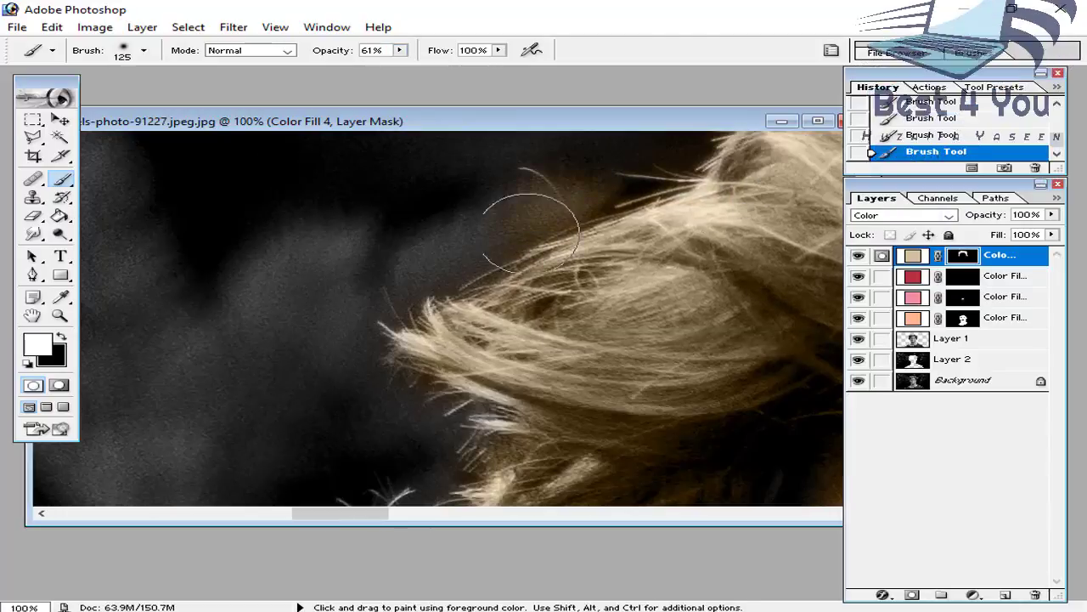
pyautogui.moveTo(459, 400); pyautogui.dragTo(513, 191)
# Touch up the skin fill layer's mask around the ear and hair edge with a 50 px Brush at 100% opacity.
pyautogui.hotkey('ctrl', '-')
pyautogui.hotkey('ctrl', '-')
pyautogui.hotkey('ctrl', '-')
pyautogui.hotkey('ctrl', '-')
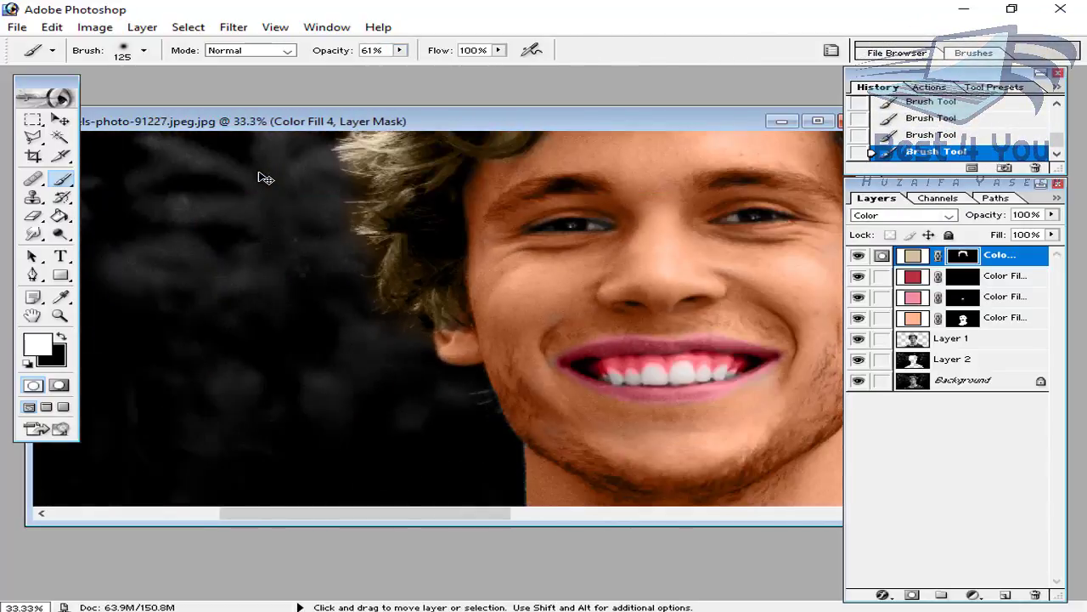
pyautogui.moveTo(476, 326); pyautogui.dragTo(624, 325)
pyautogui.hotkey('ctrl', '+')
pyautogui.hotkey('ctrl', '+')
pyautogui.hotkey('ctrl', '+')
pyautogui.hotkey('ctrl', '+')
pyautogui.moveTo(225, 257)
pyautogui.mouseDown()
pyautogui.moveTo(546, 365)
pyautogui.moveTo(536, 353)
pyautogui.moveTo(340, 429)
pyautogui.mouseUp()
pyautogui.click(59, 339)
pyautogui.press('[')
pyautogui.press('[')
pyautogui.press('[')
pyautogui.press('[')
pyautogui.press('[')
pyautogui.press('[')
pyautogui.moveTo(663, 229)
pyautogui.mouseDown()
pyautogui.moveTo(207, 348)
pyautogui.moveTo(292, 324)
pyautogui.mouseUp()
pyautogui.press('x')
pyautogui.hotkey('alt', '[')
pyautogui.hotkey('alt', '[')
pyautogui.hotkey('alt', '[')
pyautogui.hotkey('alt', ']')
pyautogui.hotkey('alt', ']')
pyautogui.hotkey('alt', ']')
pyautogui.press('x')
pyautogui.press('x')
pyautogui.hotkey('alt', '[')
pyautogui.hotkey('alt', '[')
pyautogui.hotkey('alt', '[')
pyautogui.hotkey('ctrl', '-')
pyautogui.hotkey('ctrl', '-')
pyautogui.hotkey('ctrl', '-')
pyautogui.hotkey('ctrl', '-')
pyautogui.hotkey('ctrl', '-')
pyautogui.hotkey('ctrl', '-')
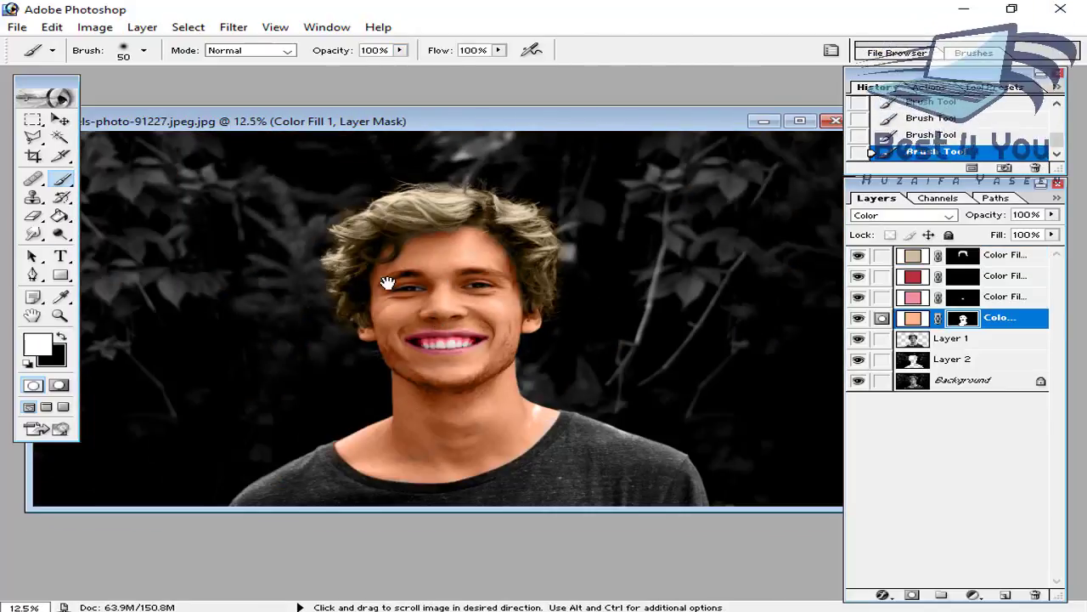
# Load the outline of the man on Layer 1 as a selection.
pyautogui.hotkey('ctrl', '-')
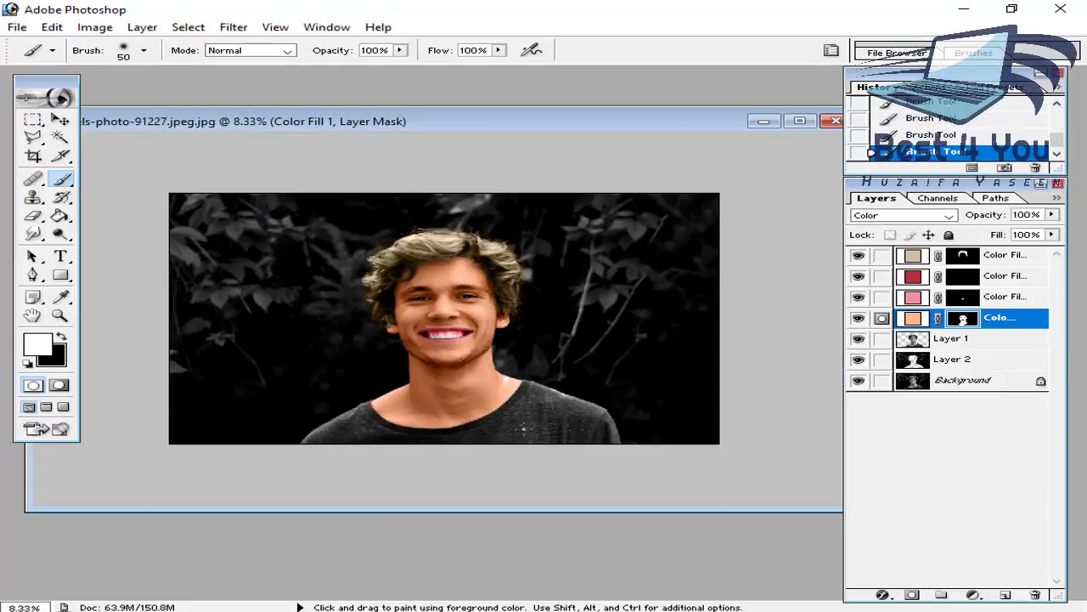
pyautogui.hotkey('ctrl', '+')
pyautogui.moveTo(524, 365); pyautogui.dragTo(437, 285)
pyautogui.click(926, 339)
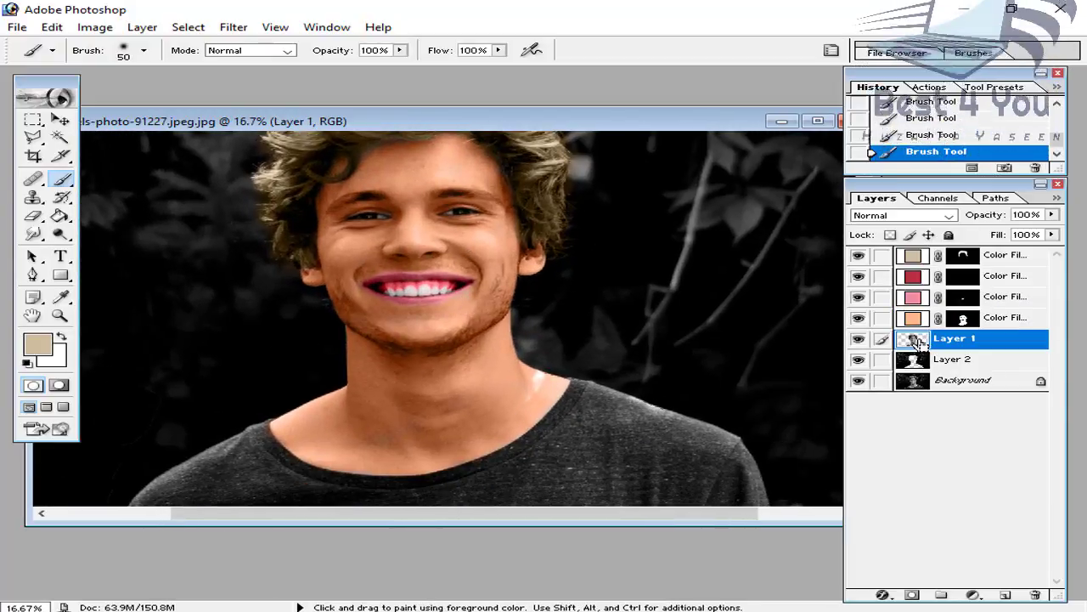
pyautogui.keyDown('ctrl'); pyautogui.click(913, 338); pyautogui.keyUp('ctrl')
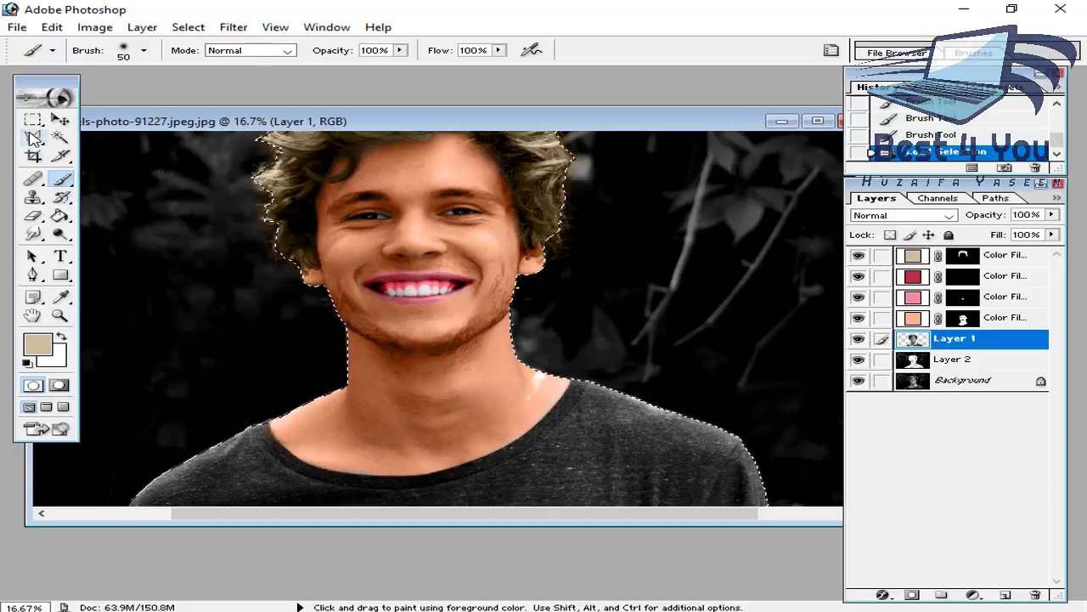
# Subtract the head and neck from the selection with the Magnetic Lasso along the shirt's neckline, keeping only the shirt selected.
pyautogui.moveTo(33, 137); pyautogui.dragTo(102, 175)
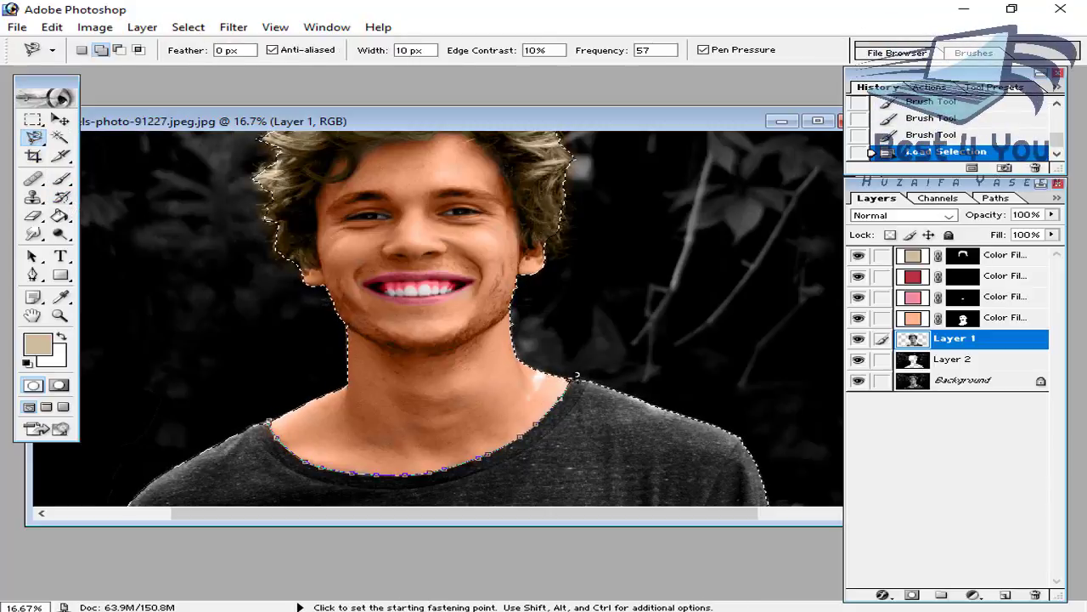
pyautogui.press('Escape')
pyautogui.keyDown('alt'); pyautogui.click(270, 423); pyautogui.keyUp('alt')
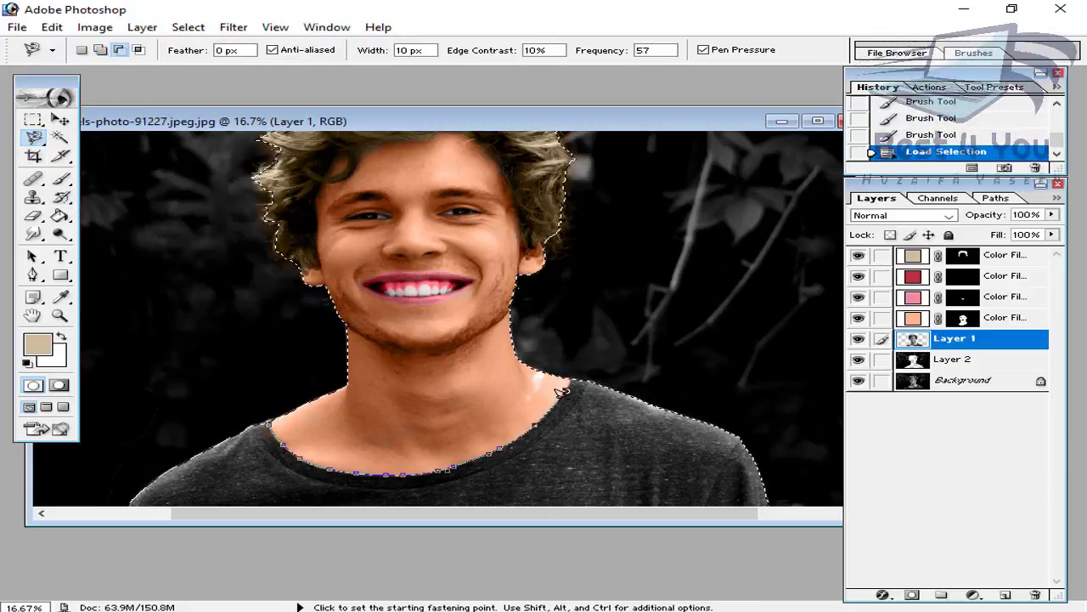
pyautogui.scroll(3, 680, 165)
pyautogui.scroll(-3, 267, 422)
pyautogui.click(270, 424)
pyautogui.scroll(3, 231, 286)
pyautogui.click(264, 184)
pyautogui.click(264, 184)
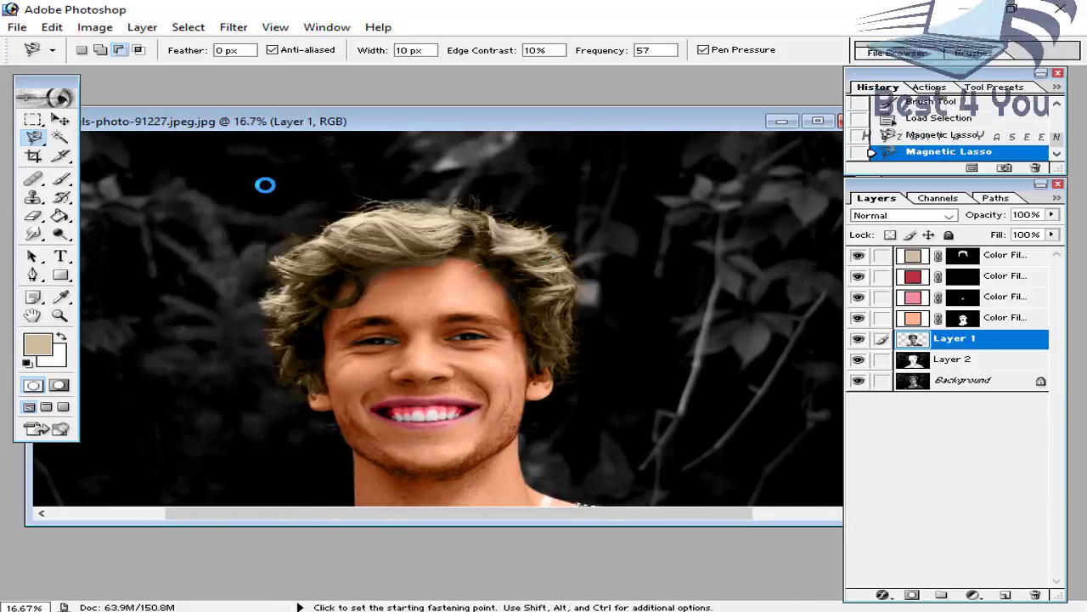
pyautogui.hotkey('ctrl', '-')
pyautogui.hotkey('ctrl', '-')
pyautogui.hotkey('ctrl', '-')
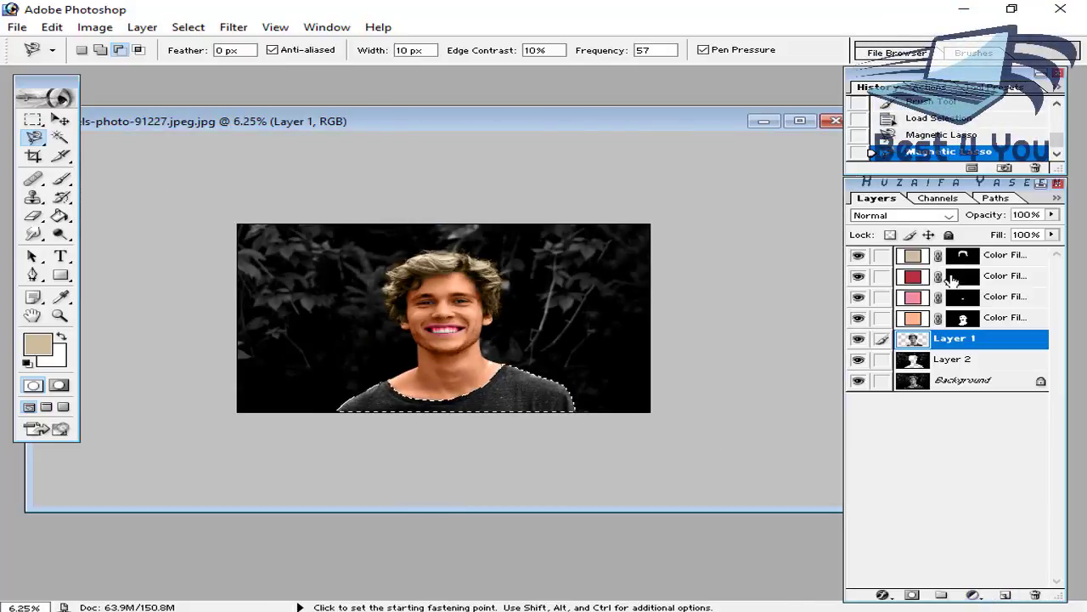
# Switch to Photos and examine the finished colourised portrait pexels-photo-91227.jpg.
pyautogui.click(29, 352)
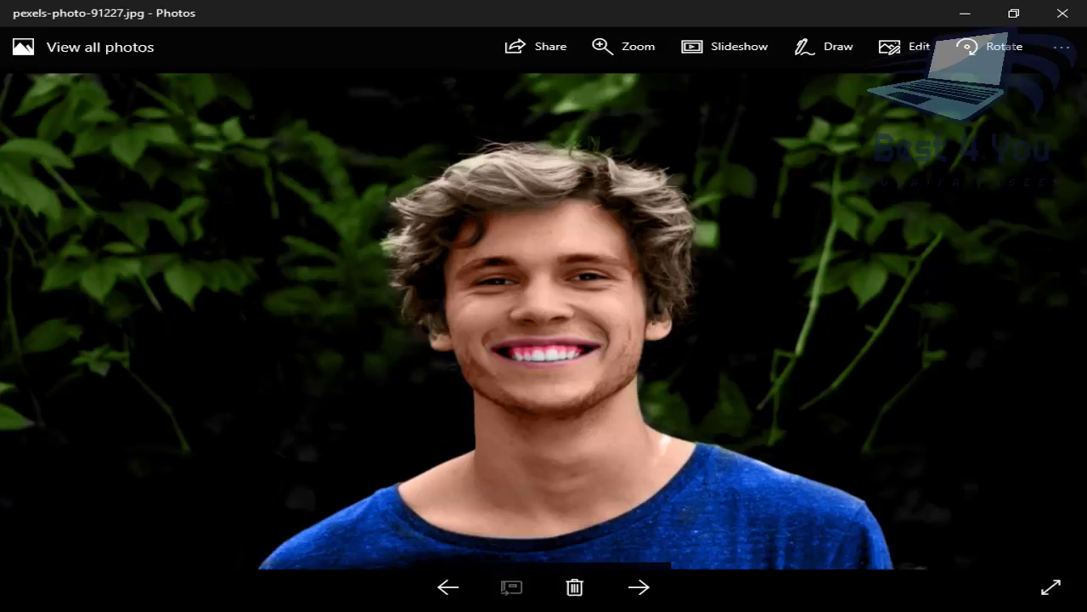
# Switch to the Notepad color file and copy the blue hex code 2267E5.
pyautogui.click(953, 11)
pyautogui.click(643, 604)
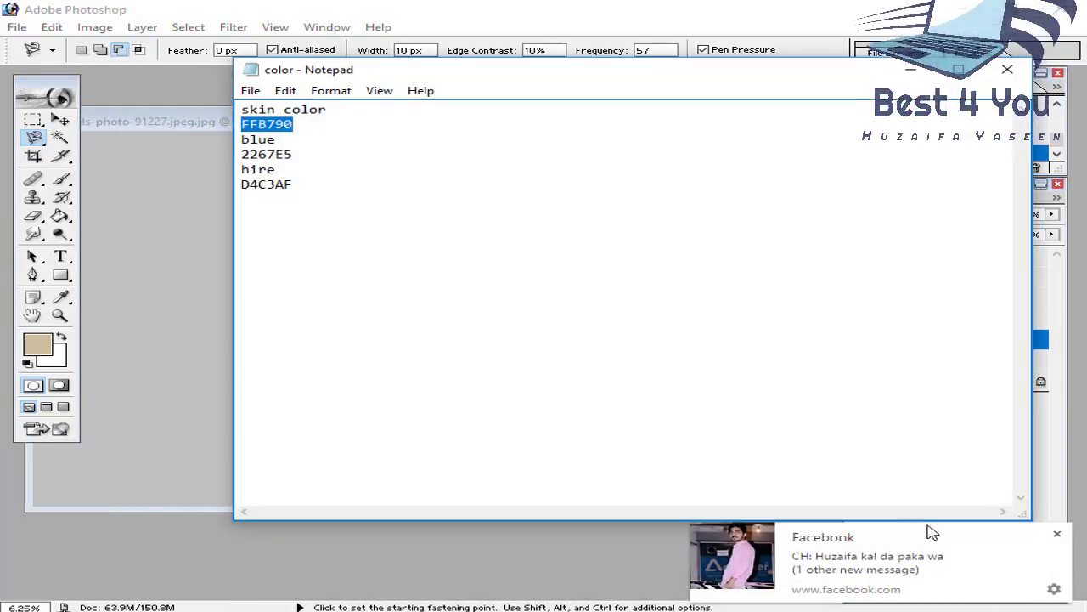
pyautogui.click(1058, 536)
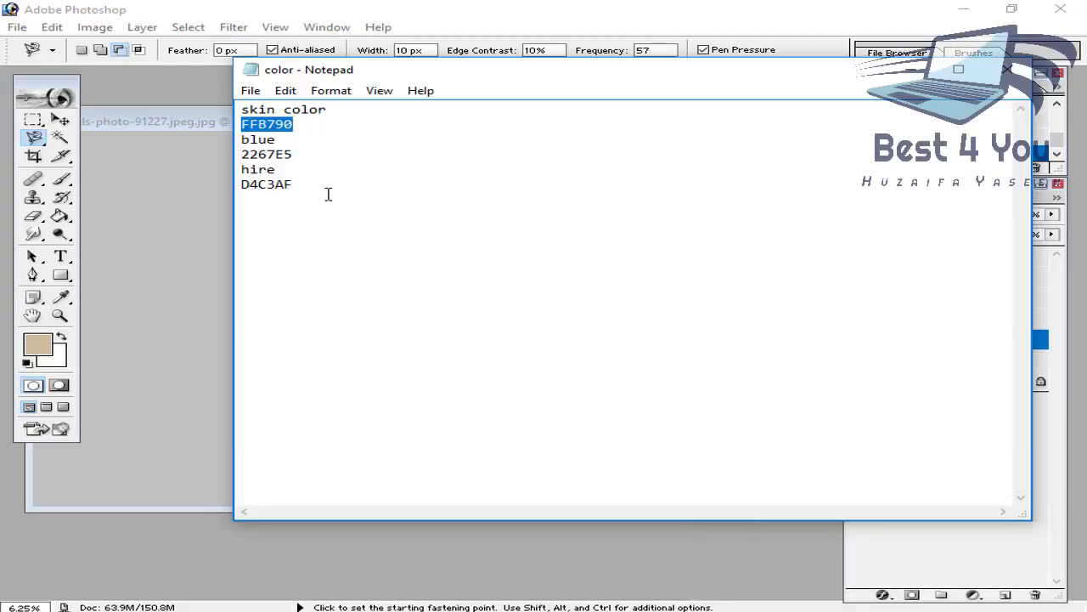
pyautogui.moveTo(294, 155); pyautogui.dragTo(222, 158)
pyautogui.hotkey('ctrl', 'c')
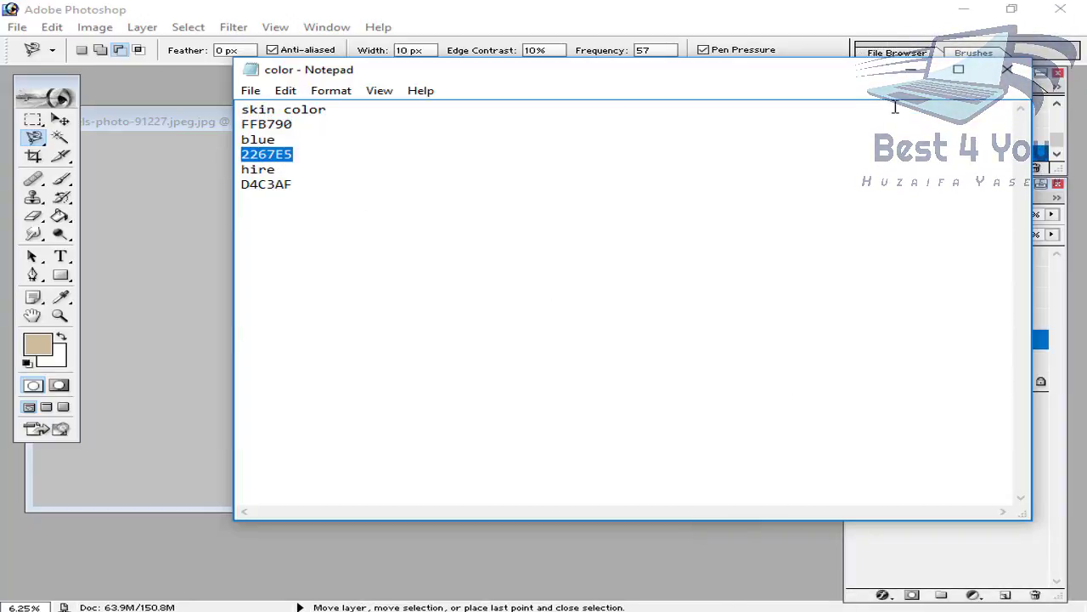
pyautogui.click(911, 70)
# Set the foreground color to blue 2267E5 using the copied hex code.
pyautogui.click(53, 347)
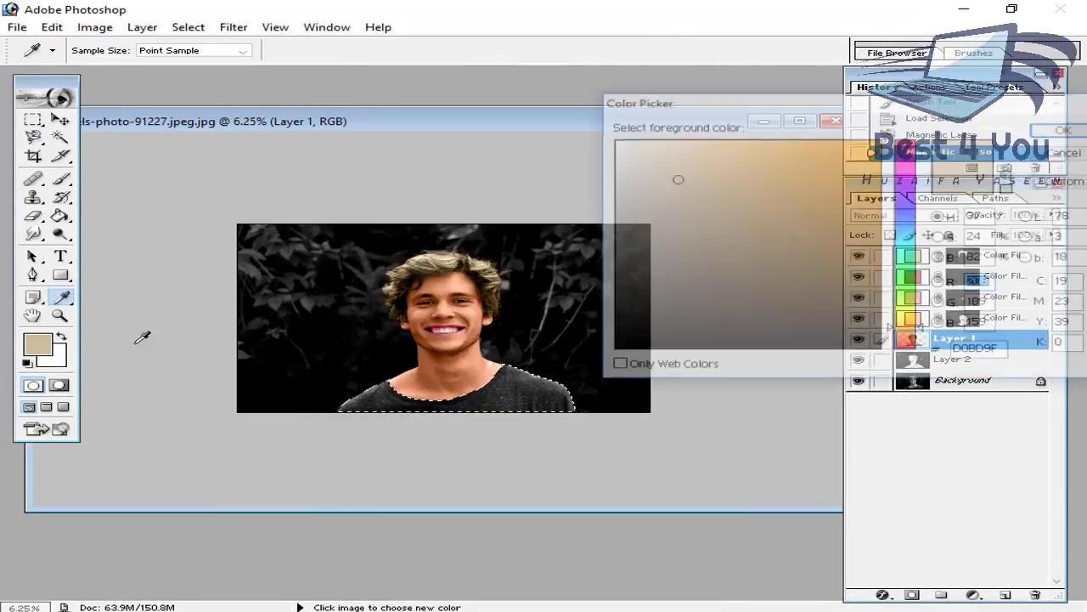
pyautogui.click(1058, 532)
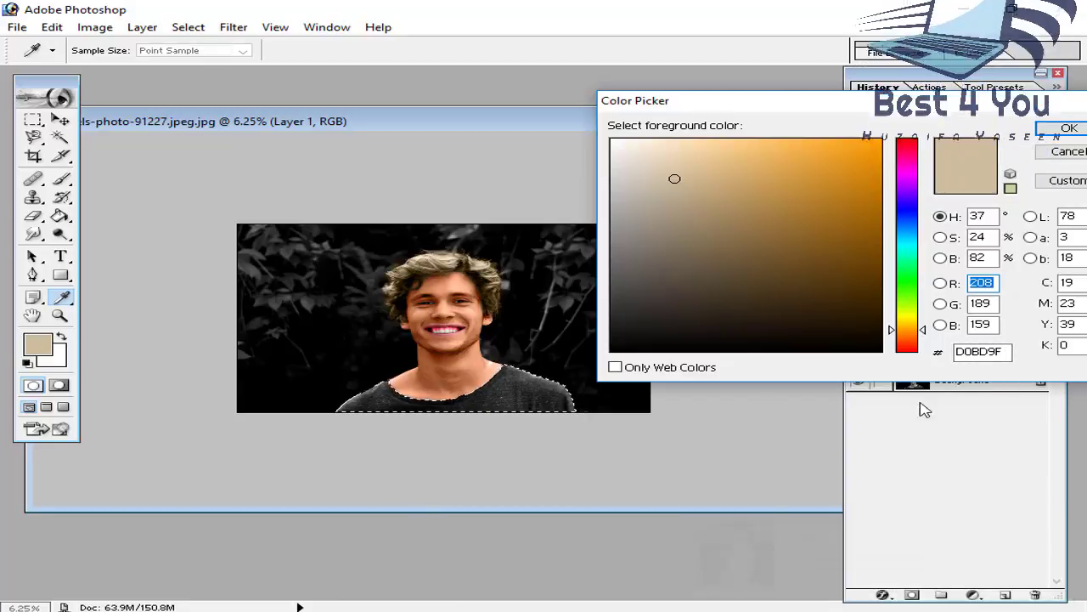
pyautogui.doubleClick(969, 352)
pyautogui.hotkey('ctrl', 'v')
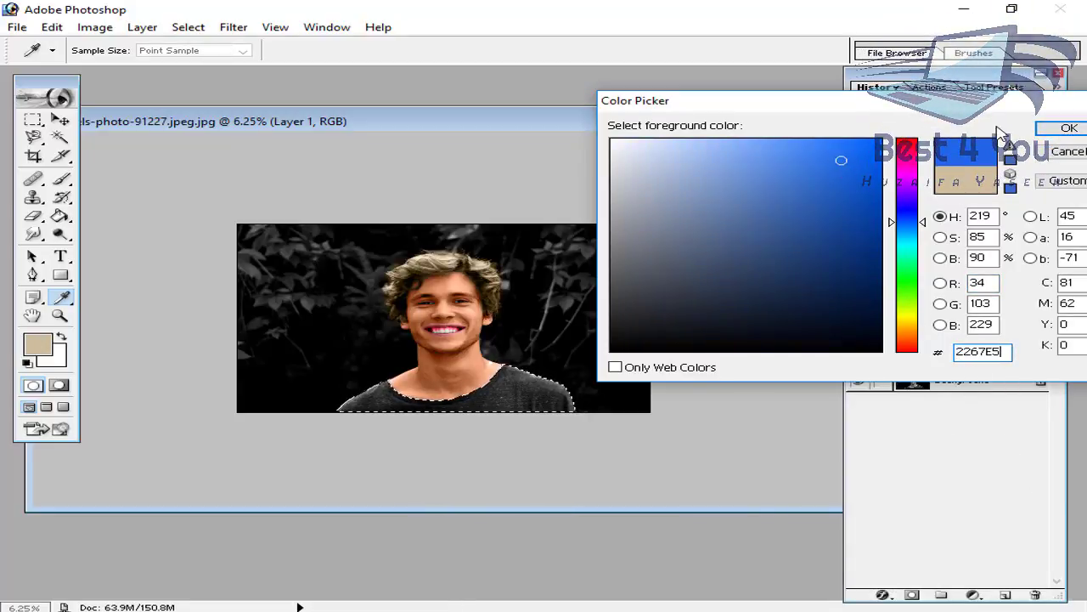
pyautogui.click(1041, 127)
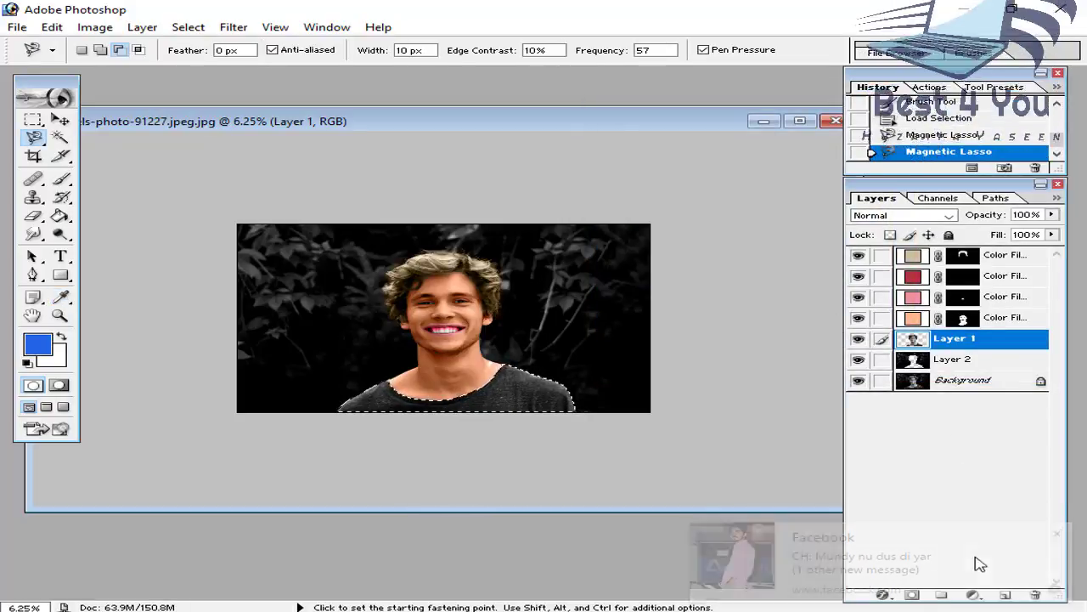
# Add a Solid Color fill layer in blue 2267E5 masked to the shirt selection.
pyautogui.click(973, 593)
pyautogui.click(964, 331)
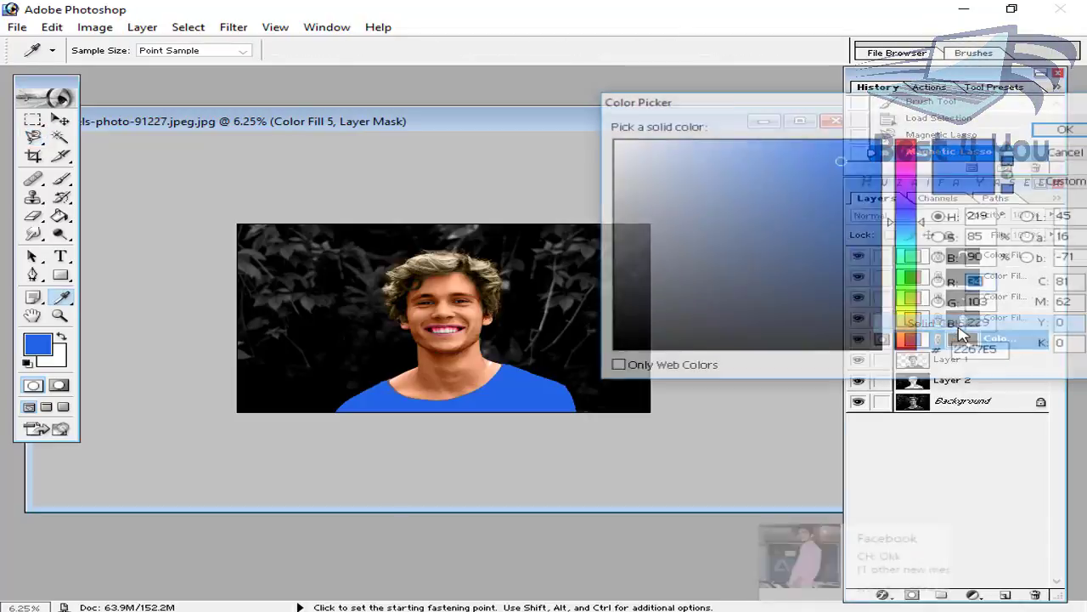
pyautogui.click(1074, 129)
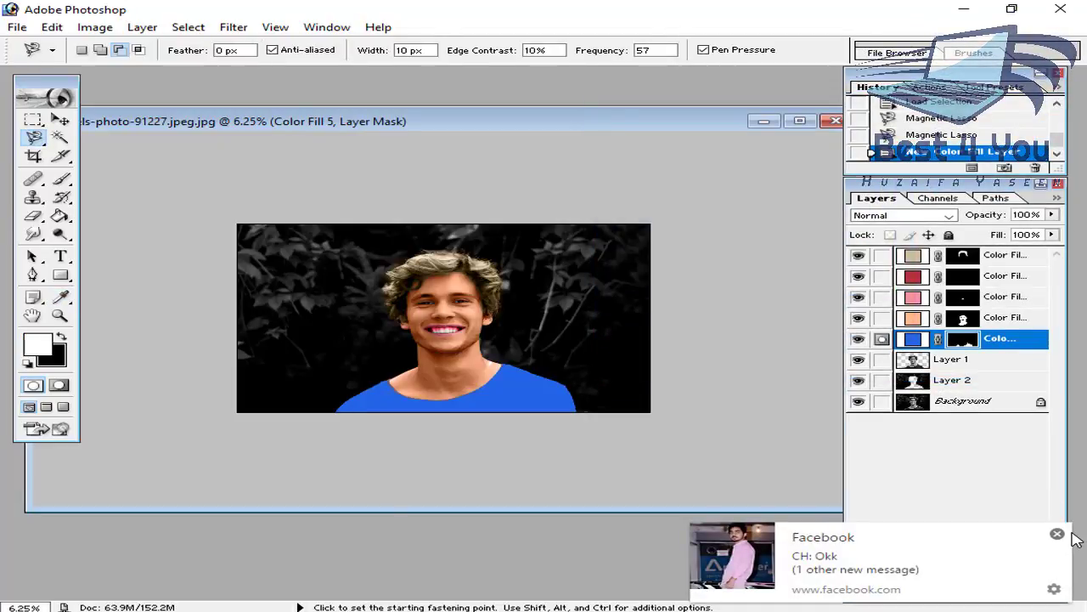
pyautogui.click(1058, 535)
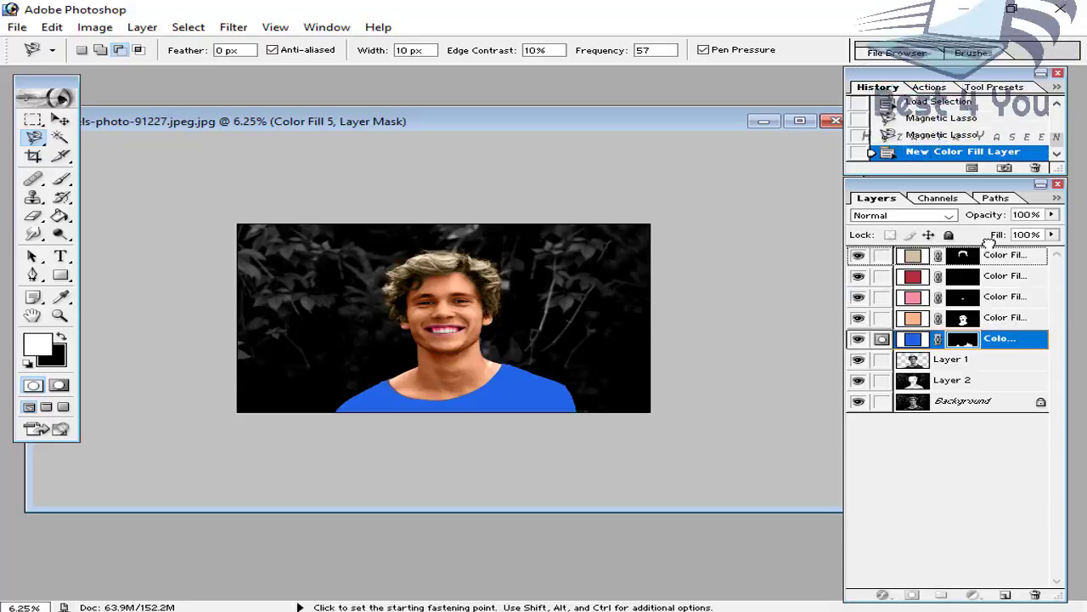
# Move the blue shirt fill layer to the top of the layer stack and set its blend mode to Color.
pyautogui.moveTo(988, 249); pyautogui.dragTo(911, 245)
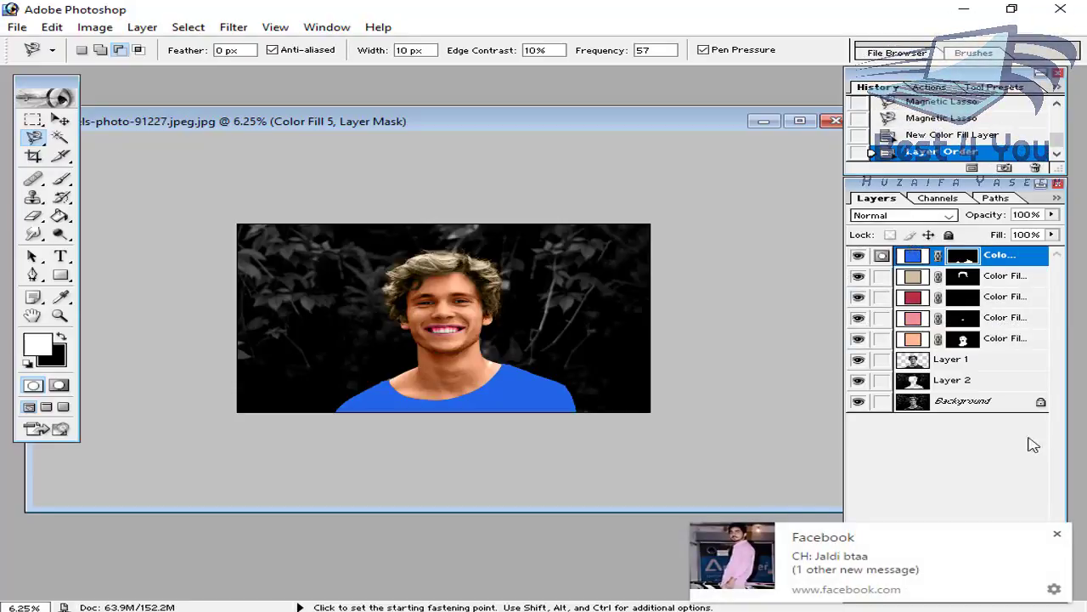
pyautogui.click(1060, 533)
pyautogui.click(902, 219)
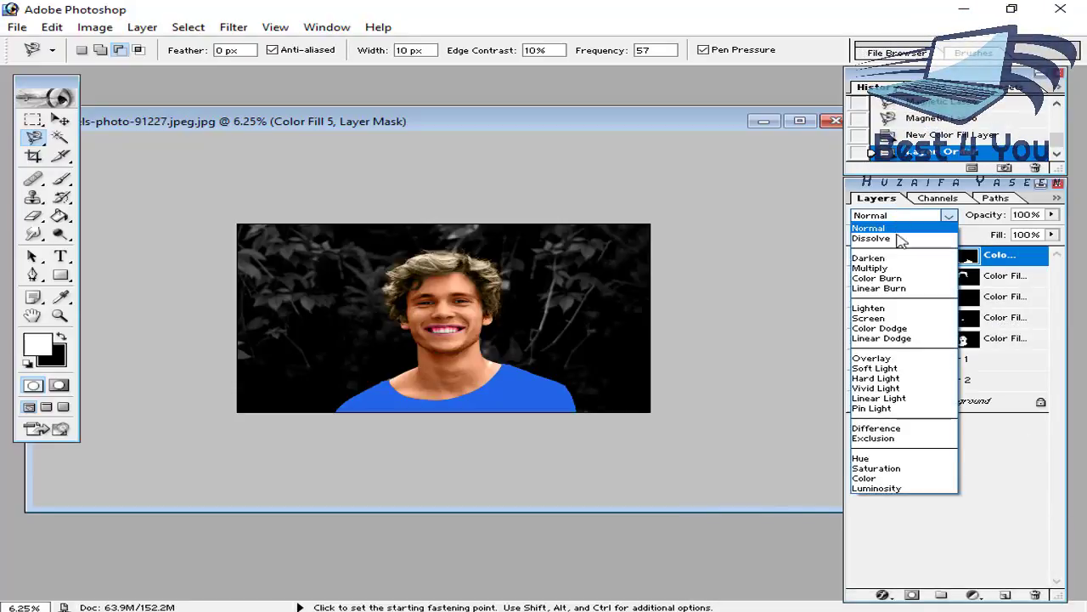
pyautogui.click(871, 478)
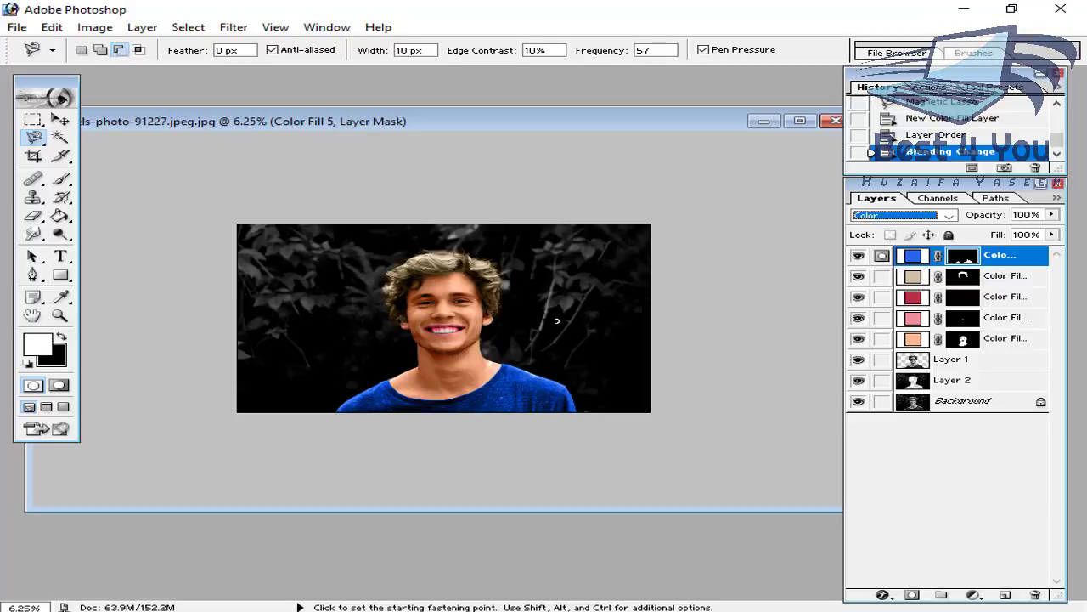
pyautogui.click(913, 382)
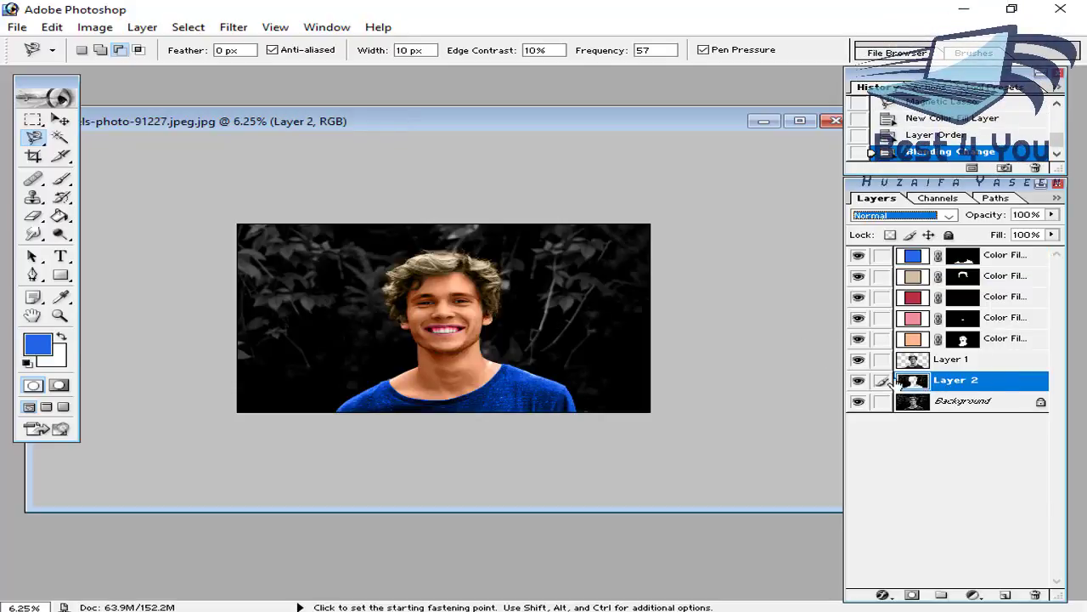
pyautogui.keyDown('ctrl'); pyautogui.click(912, 380); pyautogui.keyUp('ctrl')
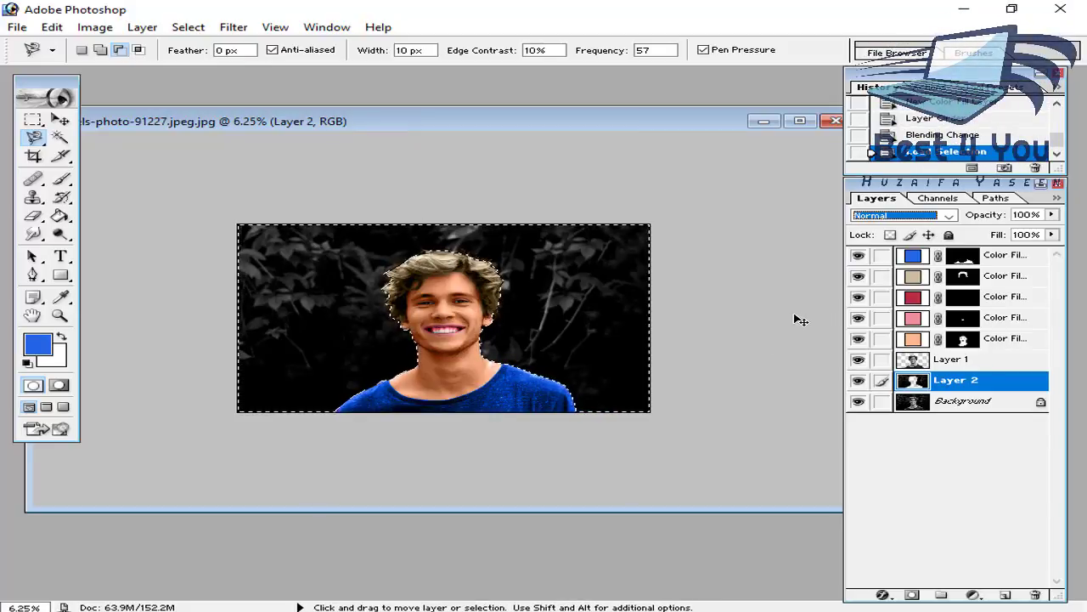
pyautogui.hotkey('ctrl', 'd')
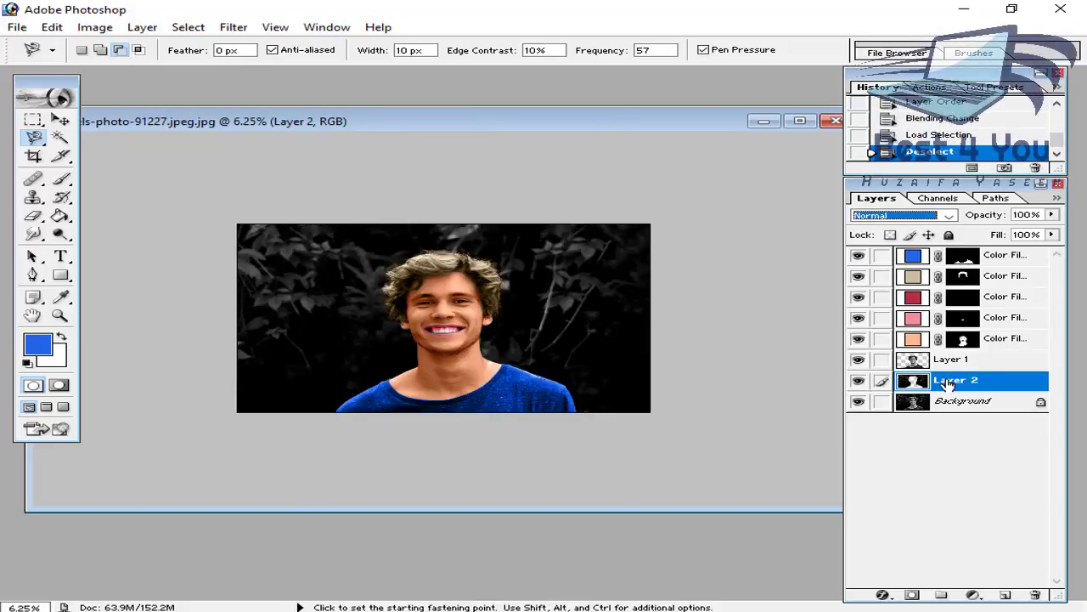
pyautogui.click(977, 594)
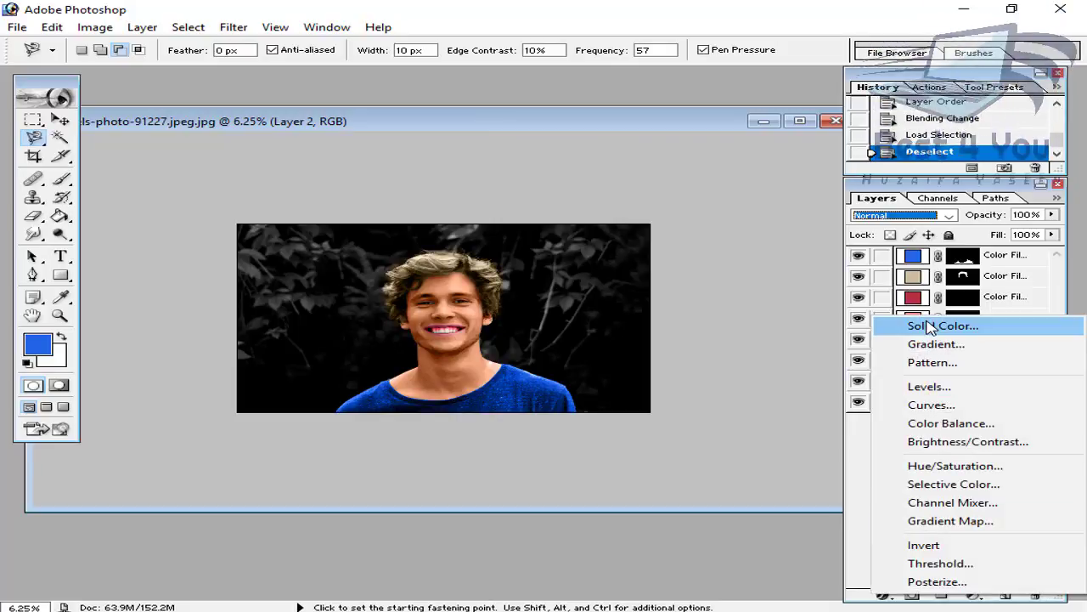
pyautogui.click(422, 303)
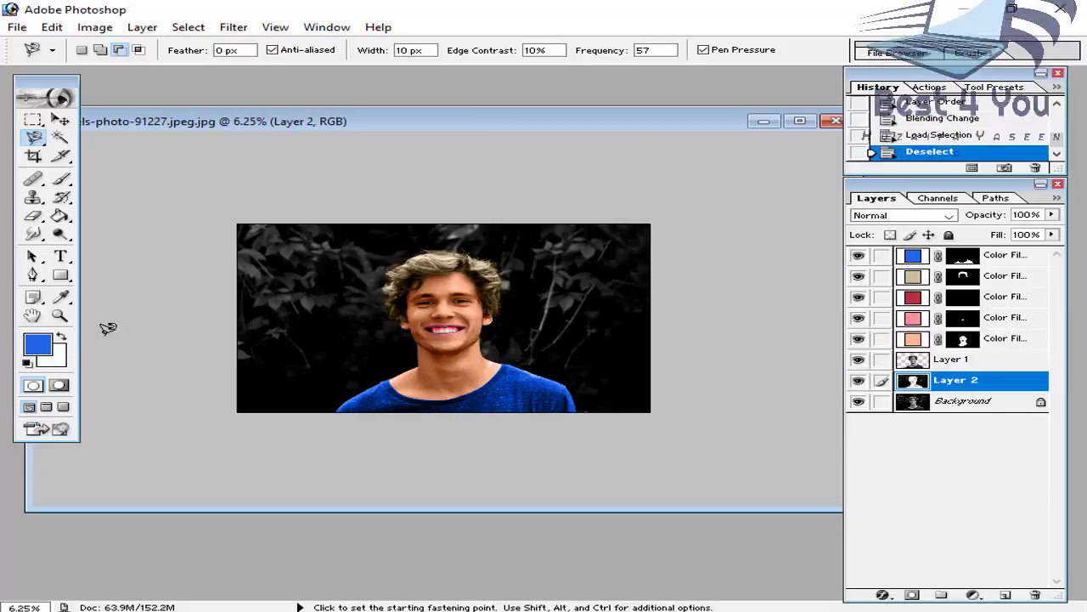
# Set the foreground color to green 2AA121.
pyautogui.click(37, 348)
pyautogui.moveTo(907, 224); pyautogui.dragTo(903, 261)
pyautogui.moveTo(802, 223); pyautogui.dragTo(819, 223)
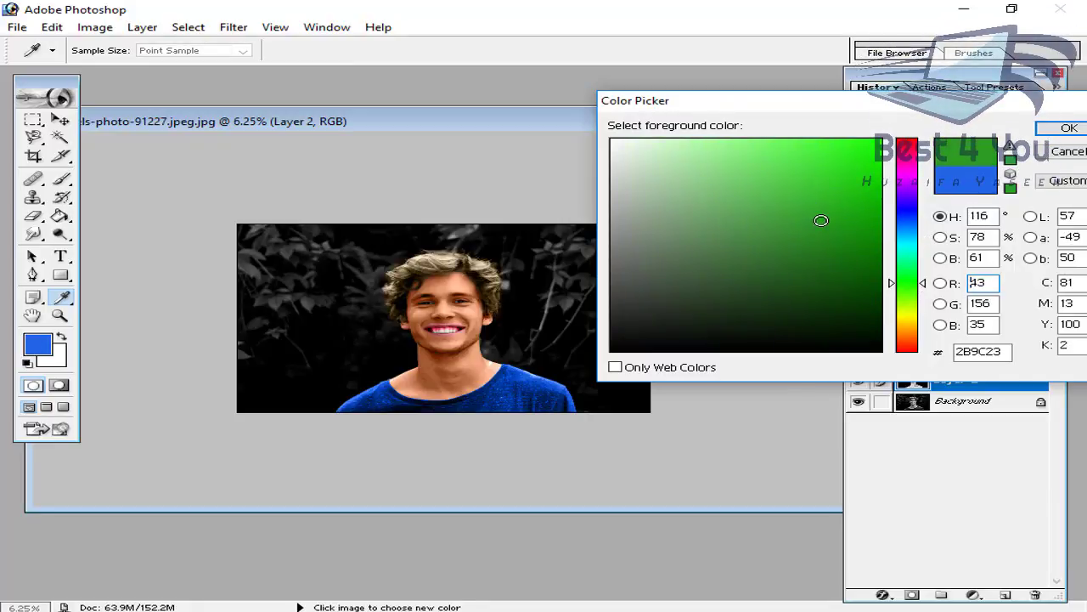
pyautogui.press('l')
pyautogui.click(1067, 128)
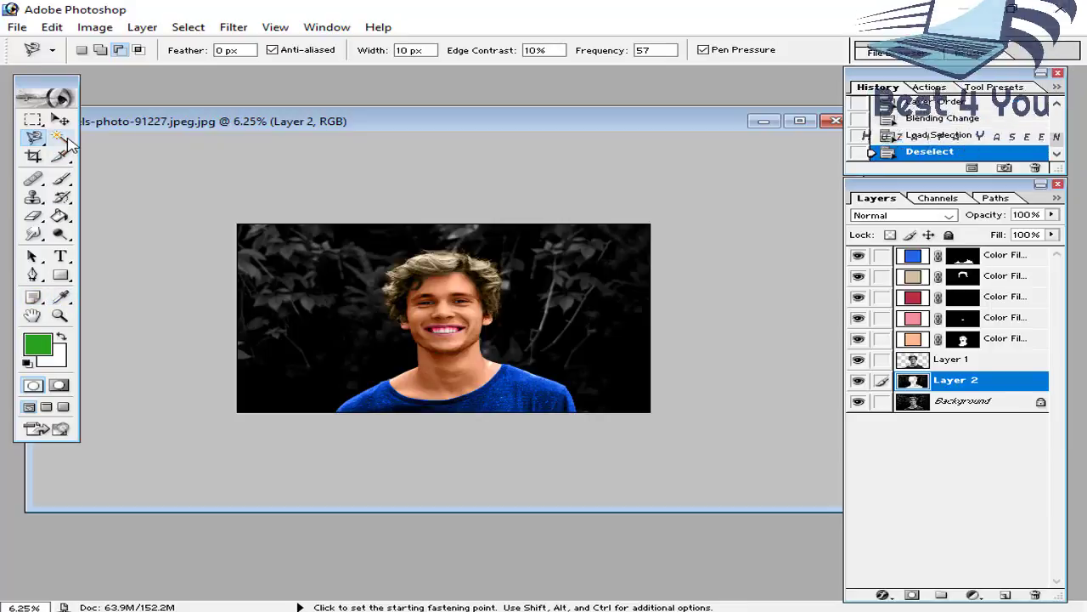
# Switch to the Brush and enlarge its size to 600 px at 100% opacity.
pyautogui.click(62, 182)
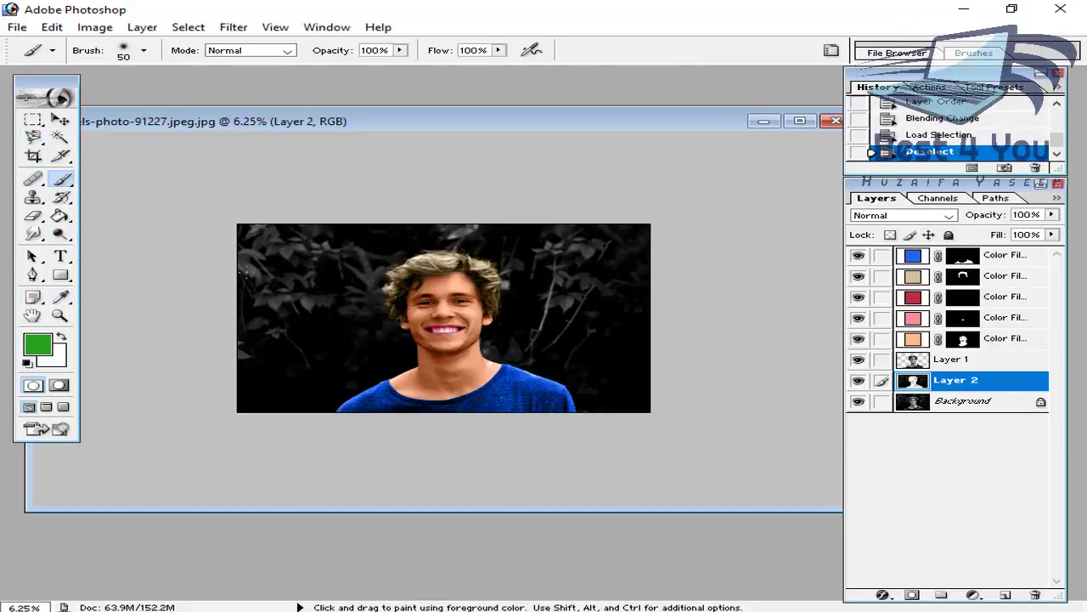
pyautogui.press('p')
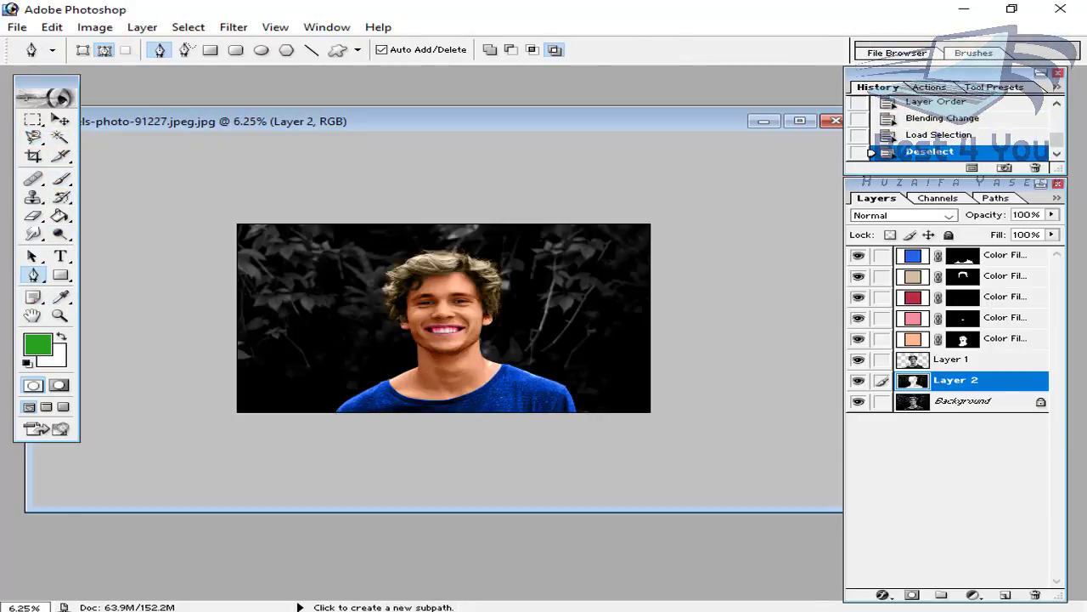
pyautogui.press('v')
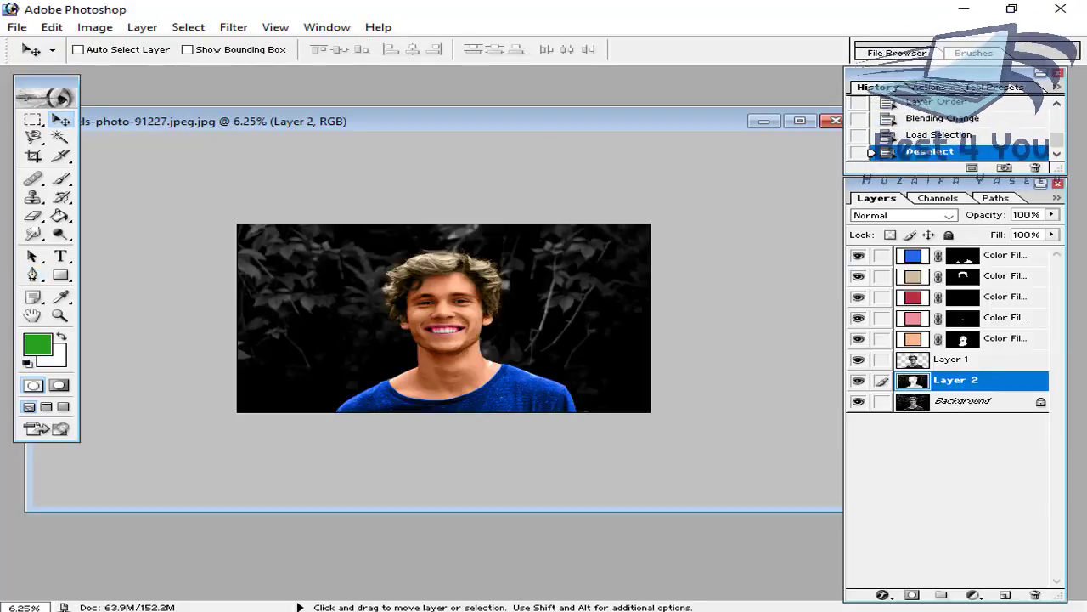
pyautogui.press('b')
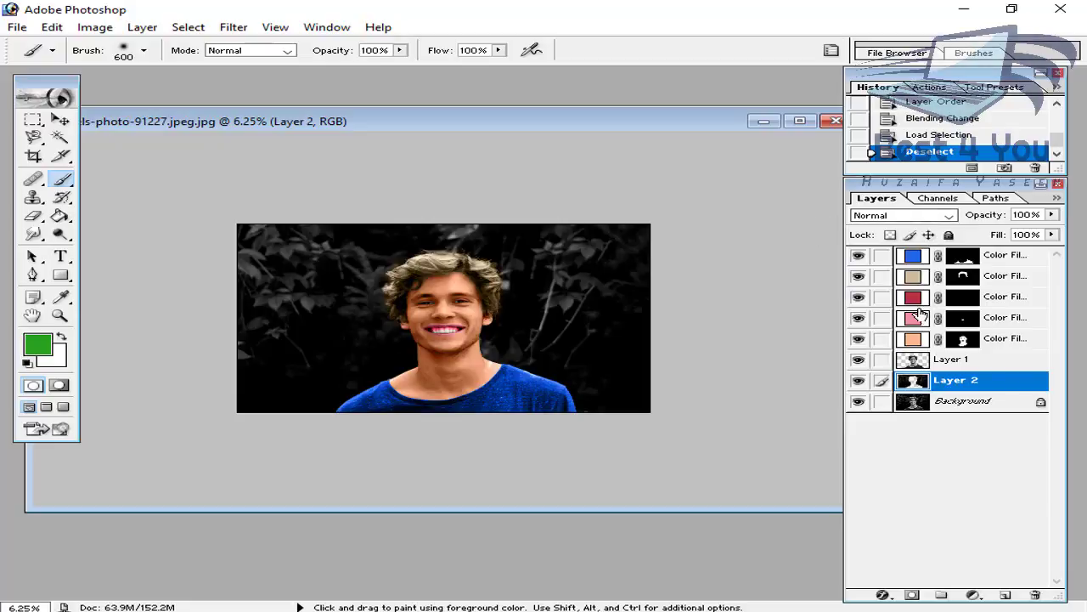
# Add a green 2AA121 Solid Color fill layer, place it at the top of the stack and invert its mask to black.
pyautogui.click(973, 594)
pyautogui.click(966, 318)
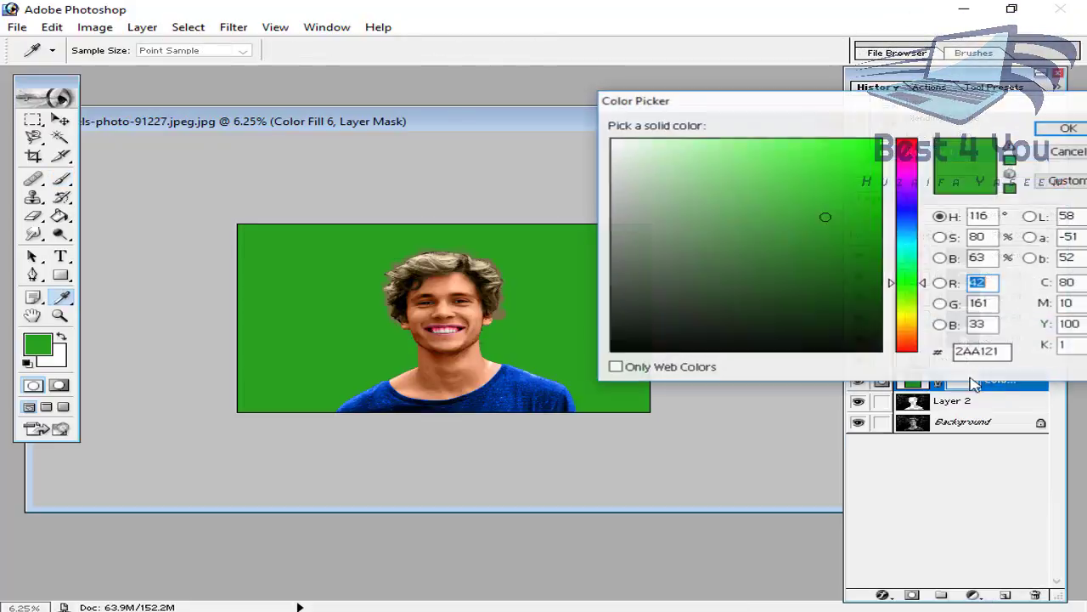
pyautogui.click(1047, 128)
pyautogui.moveTo(1019, 382); pyautogui.dragTo(1002, 257)
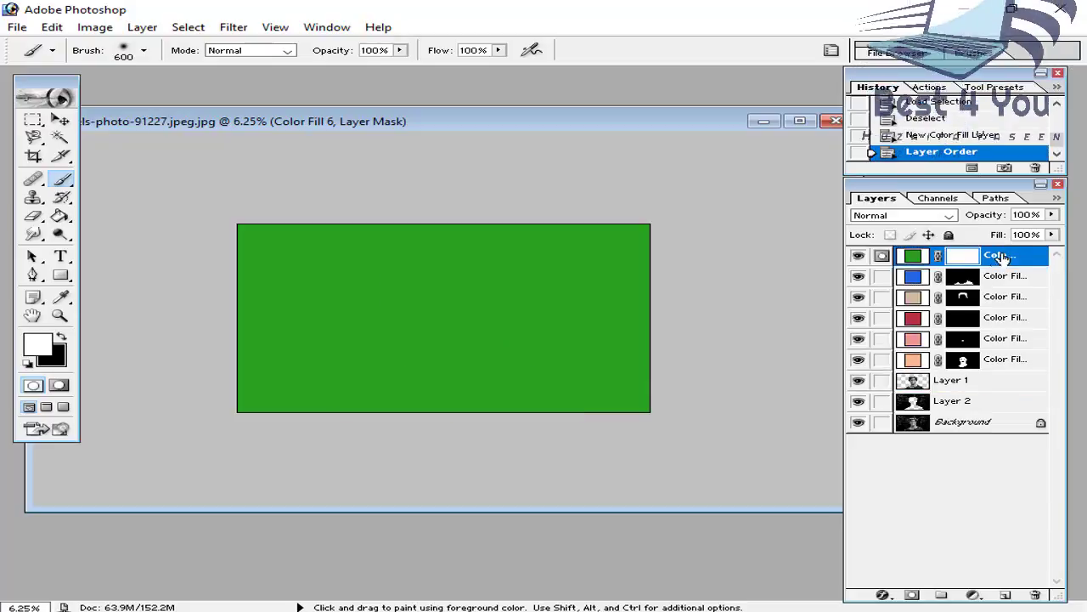
pyautogui.hotkey('ctrl', 'i')
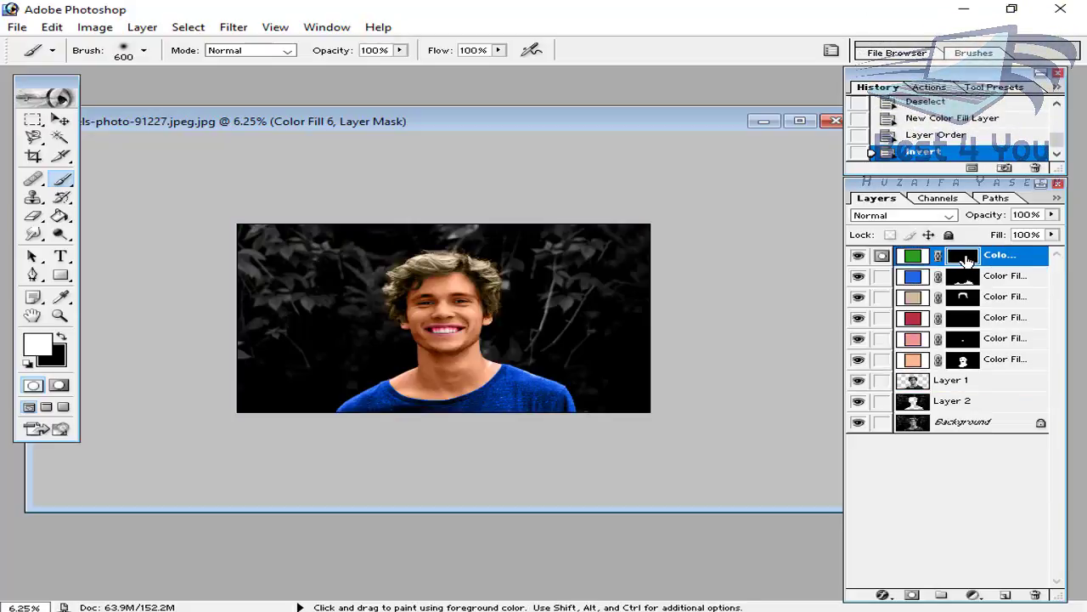
# Set the green fill layer to Color mode and paint its mask white over the background leaves around the man.
pyautogui.moveTo(287, 245); pyautogui.dragTo(278, 252)
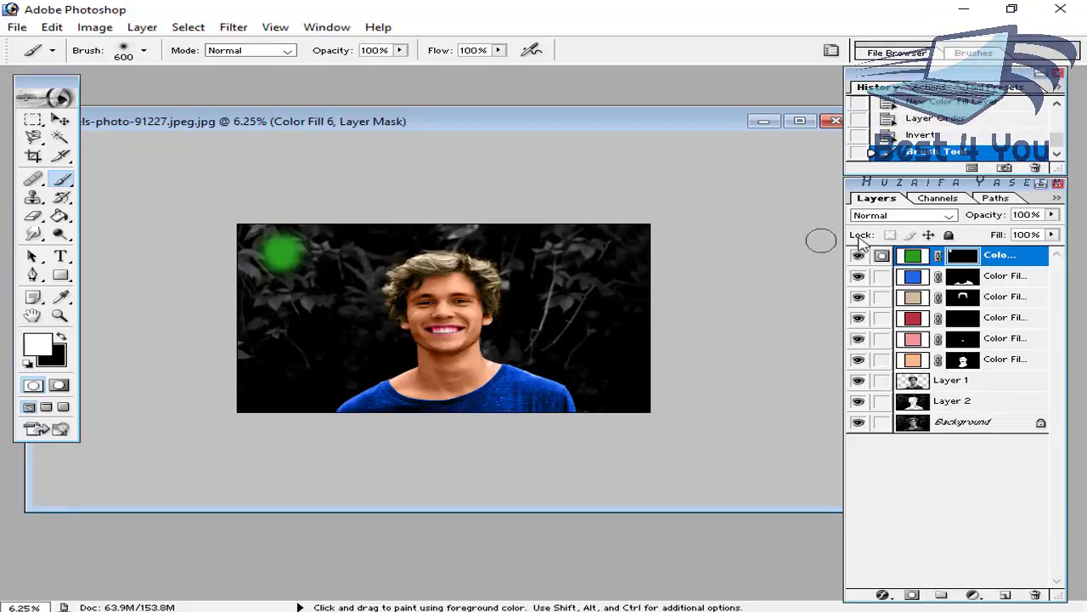
pyautogui.click(903, 215)
pyautogui.click(875, 478)
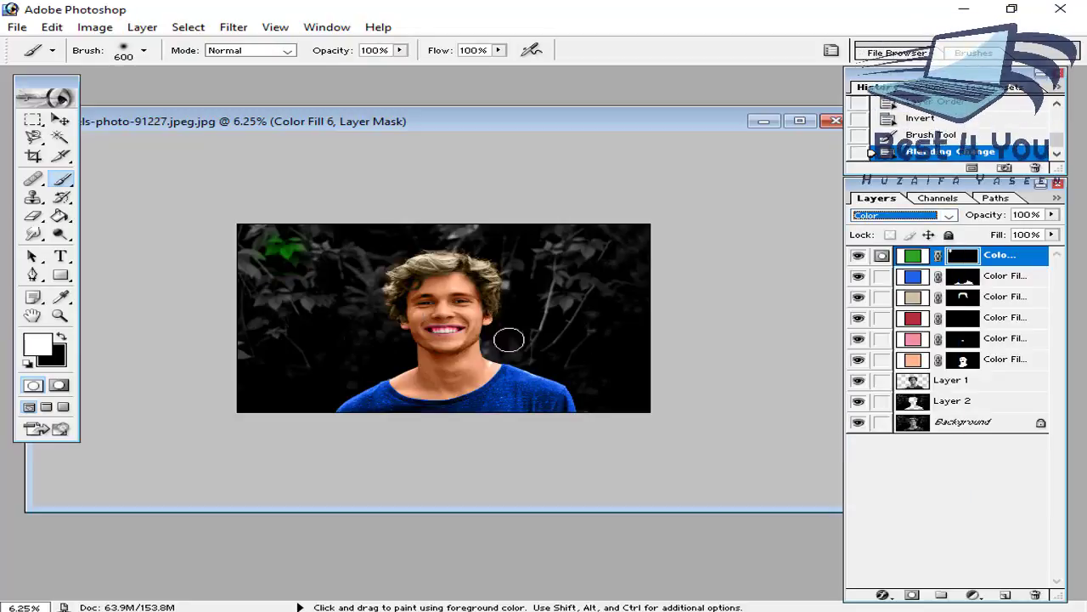
pyautogui.moveTo(300, 261)
pyautogui.mouseDown()
pyautogui.moveTo(376, 294)
pyautogui.moveTo(314, 284)
pyautogui.moveTo(364, 256)
pyautogui.mouseUp()
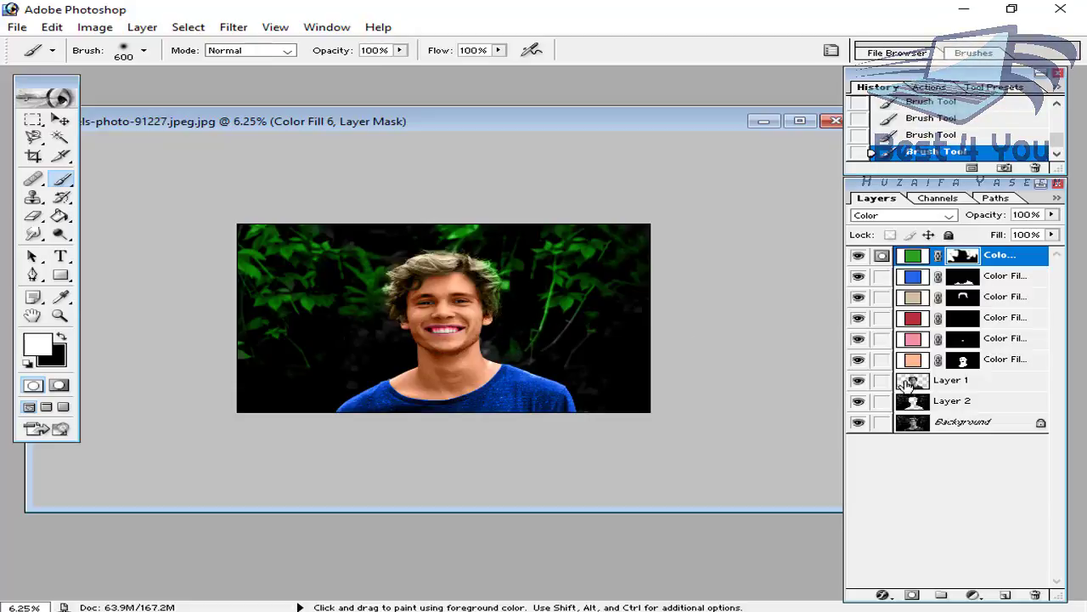
# Select the background by inverting the man's outline, paint the leaves beside him into the green fill's mask, and deselect.
pyautogui.keyDown('ctrl'); pyautogui.click(962, 255); pyautogui.keyUp('ctrl')
pyautogui.hotkey('ctrl', 'shift', 'i')
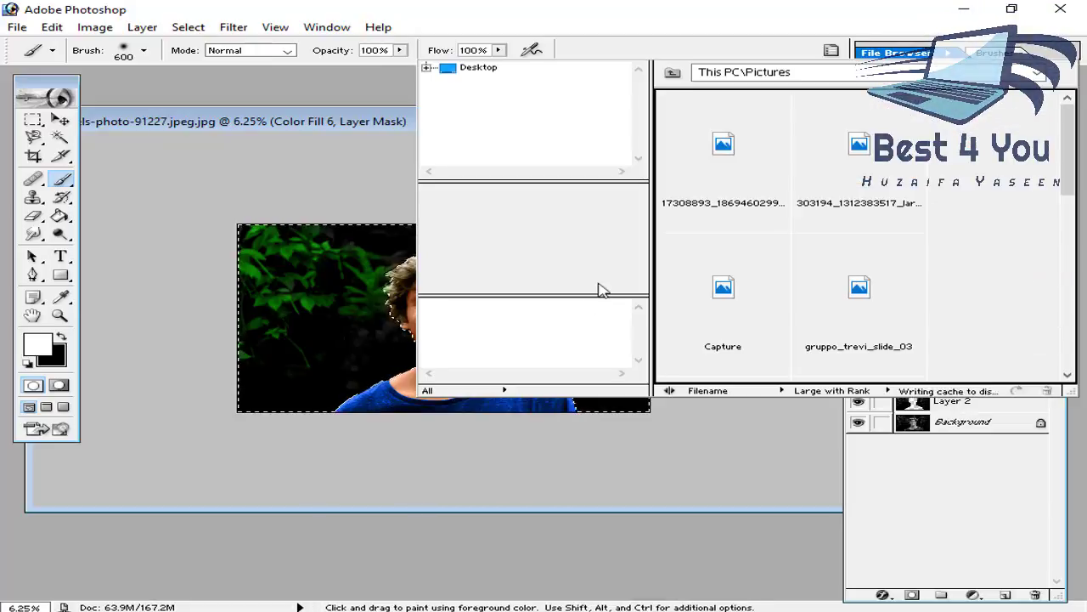
pyautogui.hotkey('ctrl', 'shift', 'i')
pyautogui.hotkey('ctrl', 'shift', 'i')
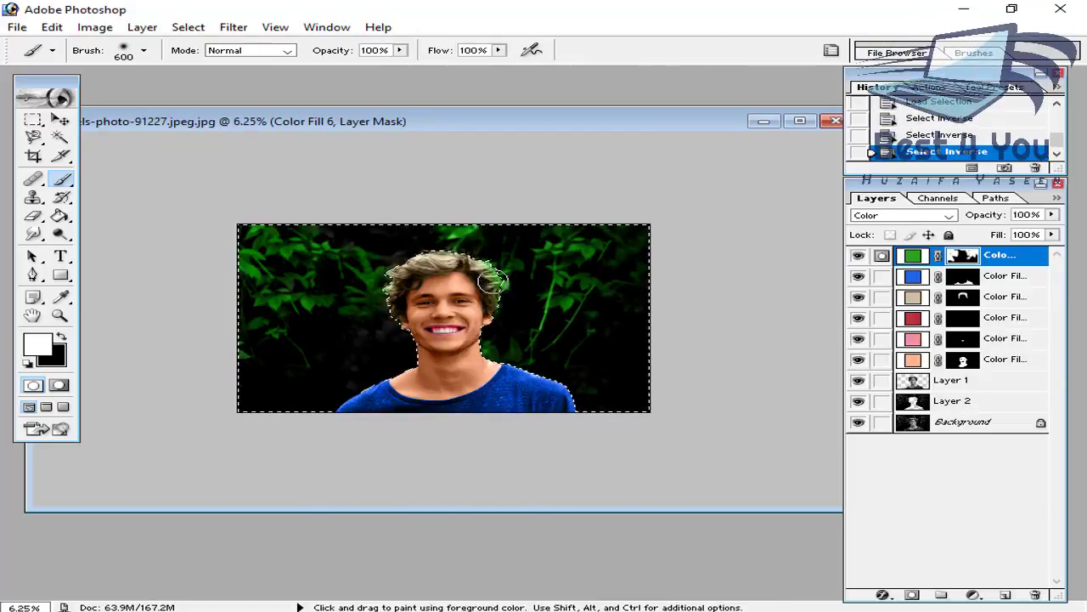
pyautogui.click(391, 350)
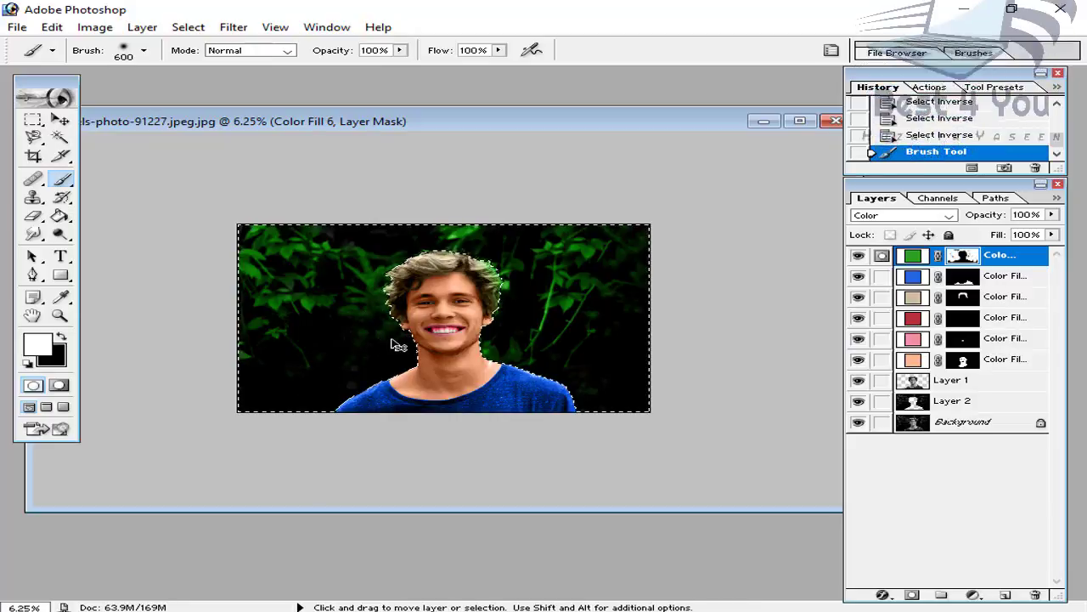
pyautogui.hotkey('ctrl', 'd')
# Load the man's outline from Layer 1 as a selection while keeping the green fill's mask active.
pyautogui.hotkey('ctrl', '+')
pyautogui.hotkey('ctrl', '+')
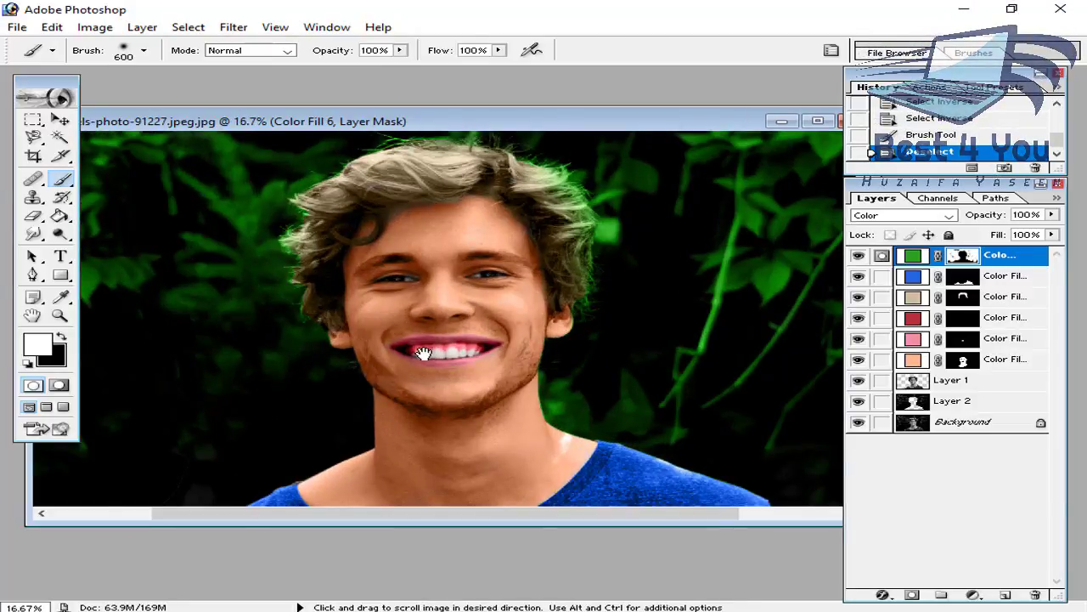
pyautogui.moveTo(448, 502); pyautogui.dragTo(413, 417)
pyautogui.keyDown('ctrl'); pyautogui.click(924, 385); pyautogui.keyUp('ctrl')
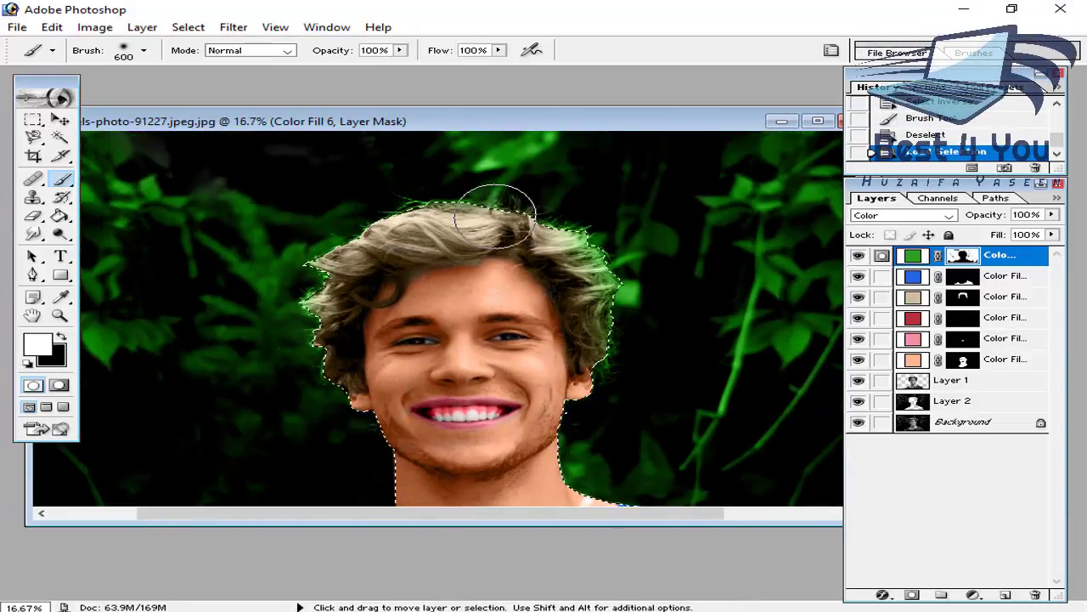
# Paint black over the man within the selection in the green fill's mask to take the green off his hair and body.
pyautogui.click(63, 339)
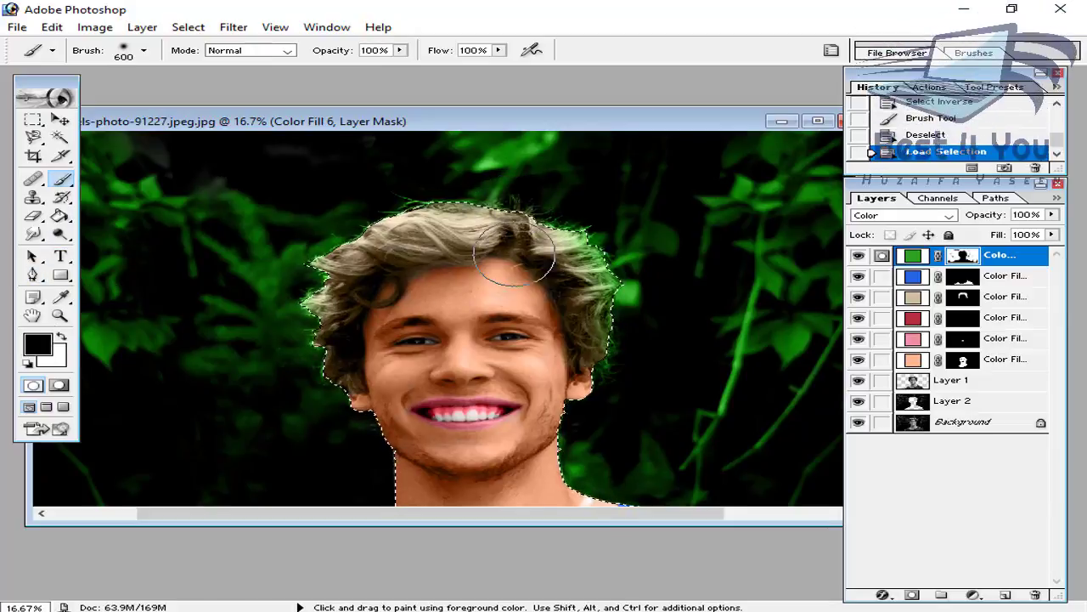
pyautogui.moveTo(562, 452)
pyautogui.mouseDown()
pyautogui.moveTo(304, 222)
pyautogui.moveTo(371, 262)
pyautogui.mouseUp()
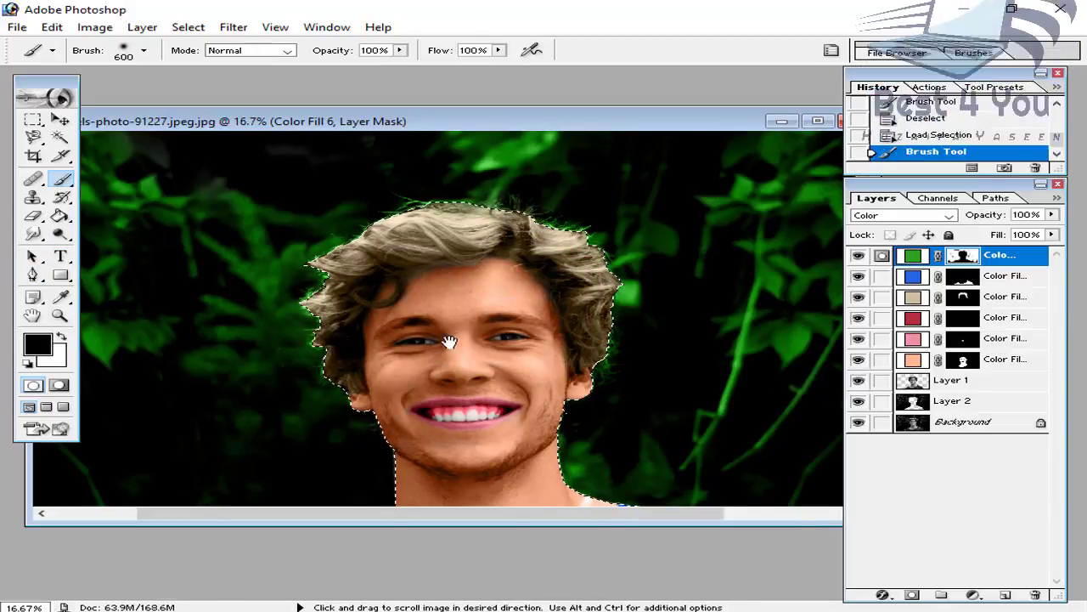
pyautogui.moveTo(447, 342); pyautogui.dragTo(338, 217)
pyautogui.moveTo(585, 390); pyautogui.dragTo(599, 459)
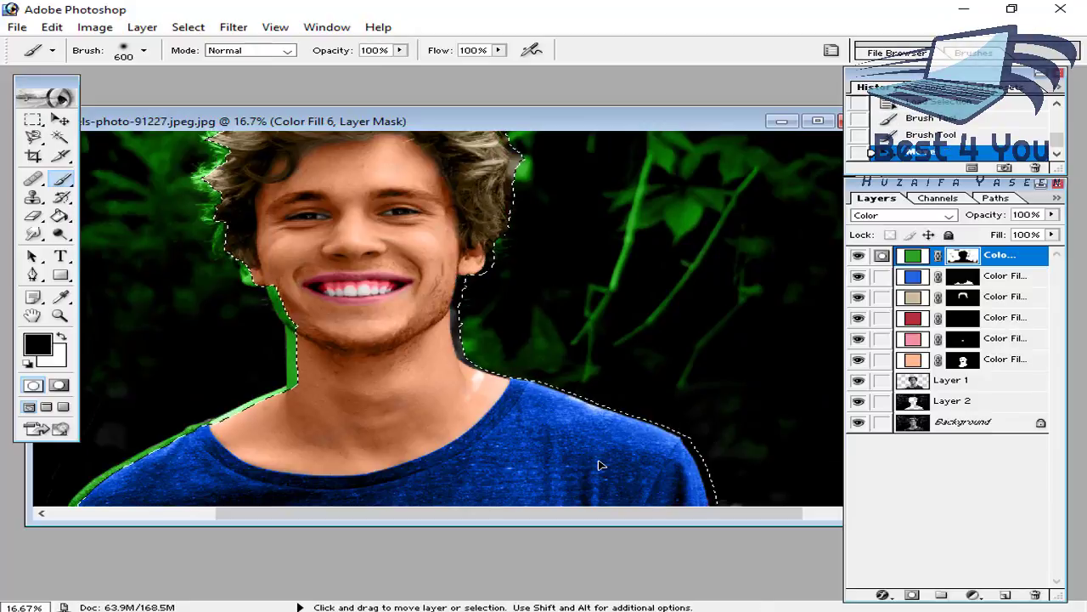
# Revert the accidental move to the last brush stroke in the history and remove the selection.
pyautogui.hotkey('ctrl', 'd')
pyautogui.moveTo(430, 368); pyautogui.dragTo(481, 446)
pyautogui.hotkey('ctrl', 'z')
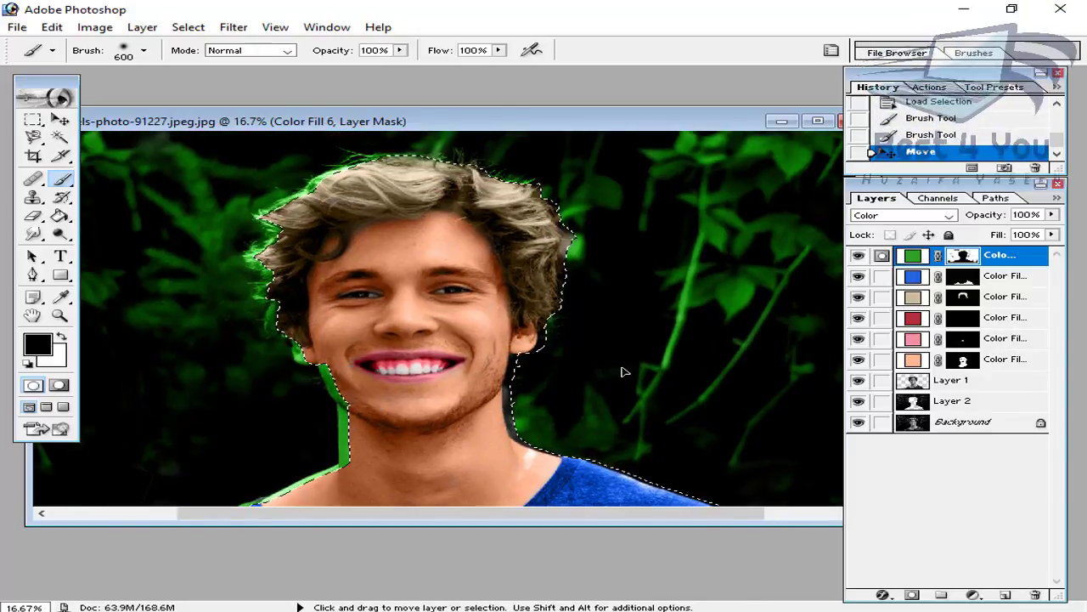
pyautogui.hotkey('ctrl', '-')
pyautogui.click(923, 136)
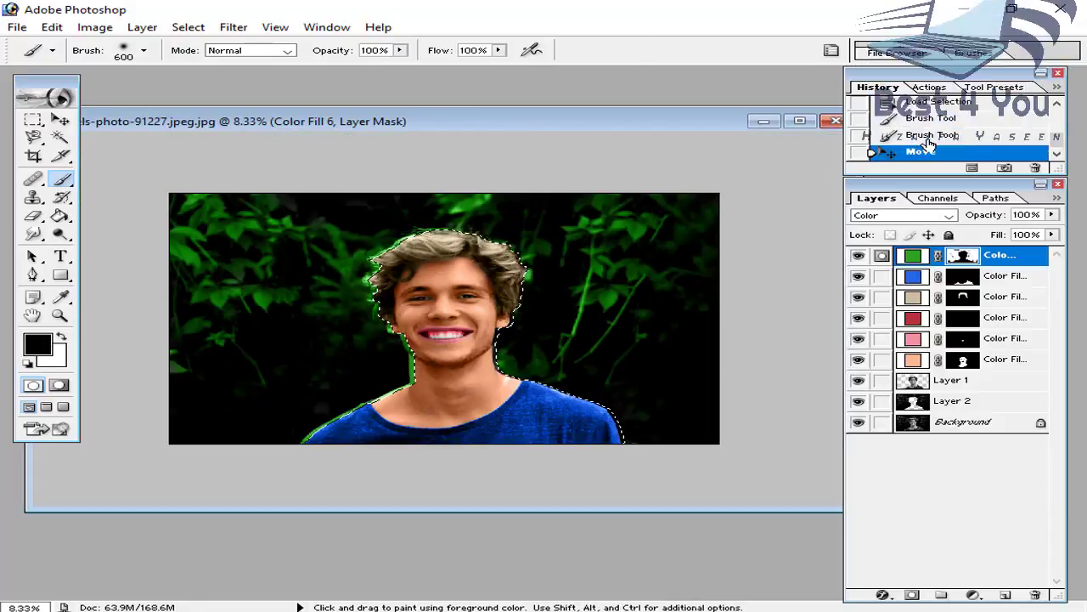
pyautogui.hotkey('ctrl', 'd')
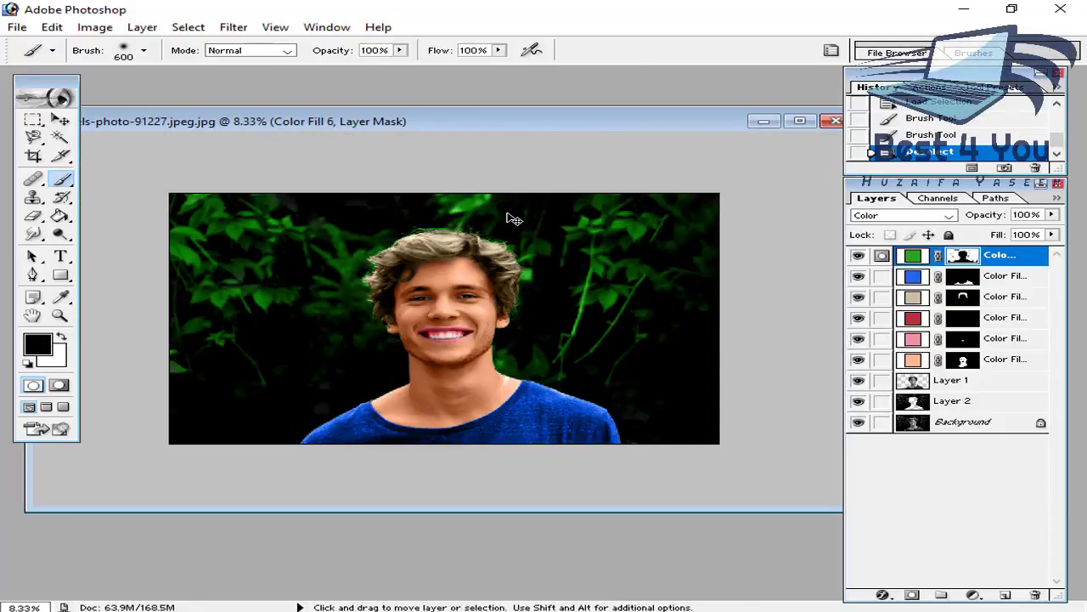
# Reduce the brush to 300 and paint black in the green fill's mask over the stray hairs around the ear beside the dark background.
pyautogui.keyDown('ctrl'); pyautogui.click(509, 220); pyautogui.keyUp('ctrl')
pyautogui.keyDown('ctrl'); pyautogui.click(531, 263); pyautogui.keyUp('ctrl')
pyautogui.moveTo(544, 283); pyautogui.dragTo(431, 283)
pyautogui.hotkey('ctrl', '+')
pyautogui.hotkey('ctrl', '+')
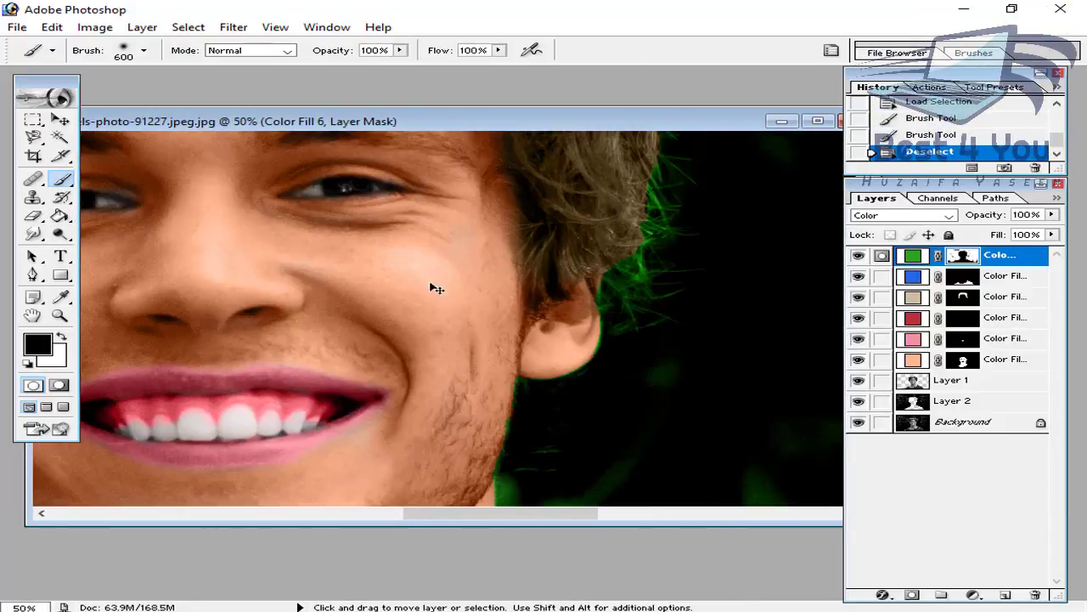
pyautogui.moveTo(546, 311); pyautogui.dragTo(391, 333)
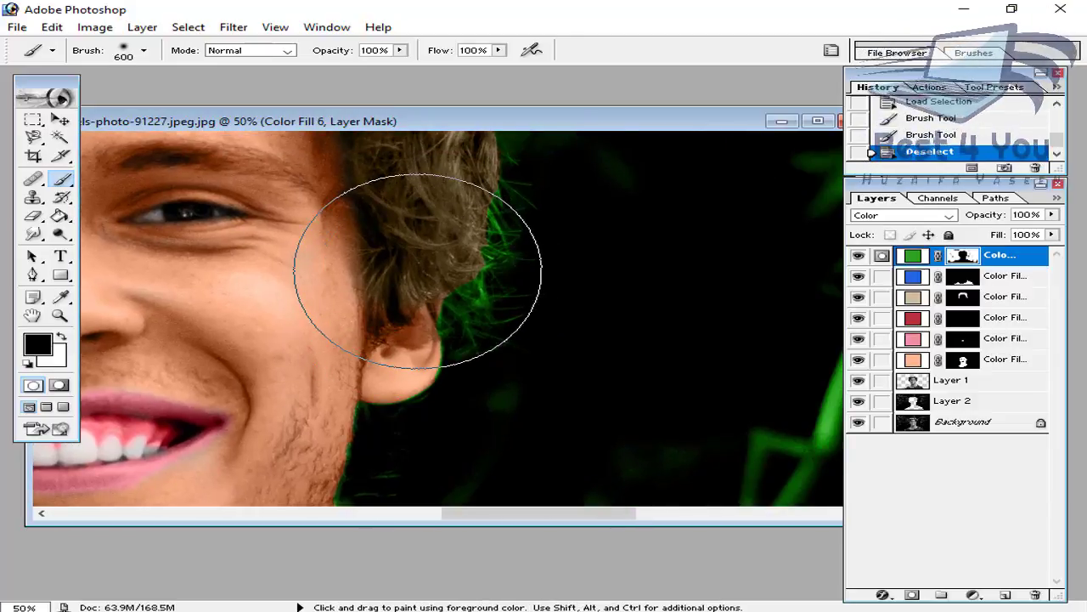
pyautogui.press('[')
pyautogui.press('[')
pyautogui.press('[')
pyautogui.click(412, 365)
pyautogui.click(422, 338)
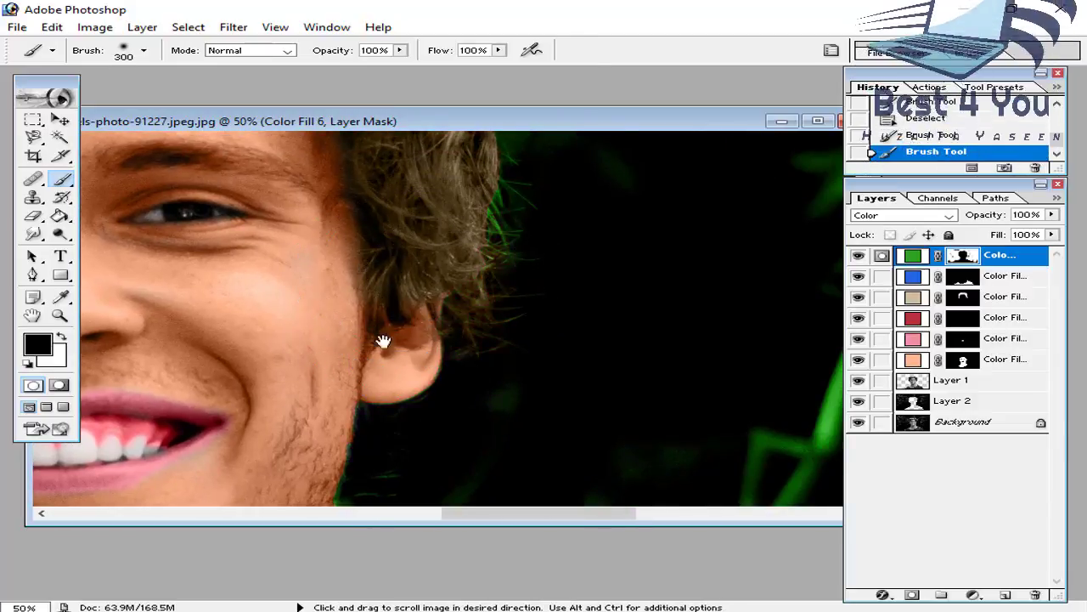
# Paint black in the green fill's mask along the remaining hair edges, over the crown and down to the other ear.
pyautogui.moveTo(382, 339); pyautogui.dragTo(378, 170)
pyautogui.moveTo(336, 293); pyautogui.dragTo(286, 388)
pyautogui.moveTo(464, 235); pyautogui.dragTo(471, 412)
pyautogui.moveTo(572, 274); pyautogui.dragTo(594, 442)
pyautogui.moveTo(357, 242); pyautogui.dragTo(417, 419)
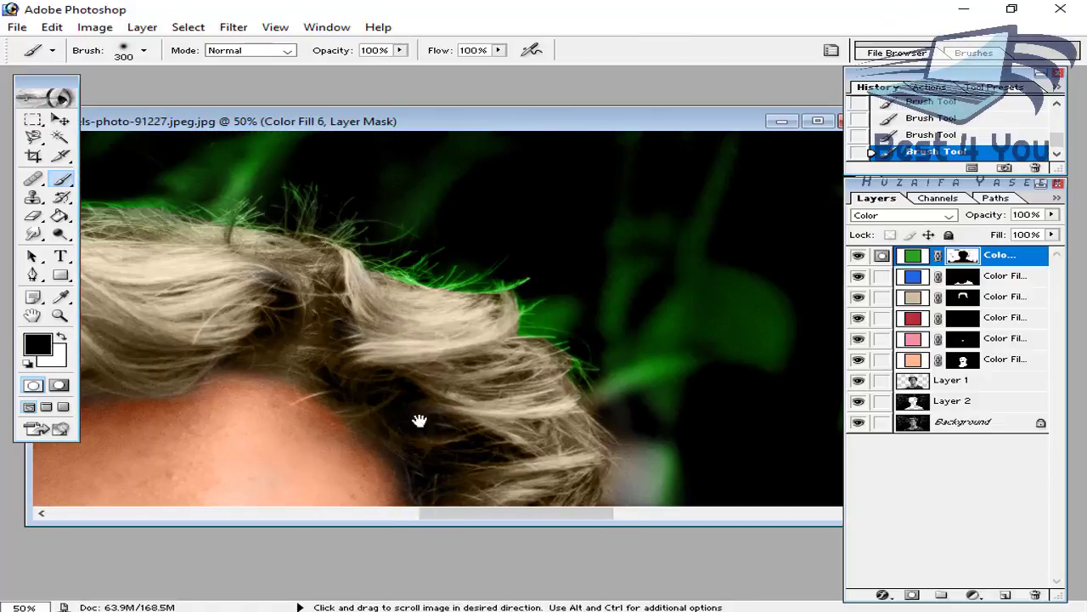
pyautogui.moveTo(542, 351); pyautogui.dragTo(476, 298)
pyautogui.moveTo(364, 220)
pyautogui.mouseDown()
pyautogui.moveTo(522, 365)
pyautogui.moveTo(442, 358)
pyautogui.mouseUp()
pyautogui.moveTo(428, 416); pyautogui.dragTo(528, 387)
pyautogui.moveTo(230, 389)
pyautogui.mouseDown()
pyautogui.moveTo(519, 296)
pyautogui.moveTo(425, 335)
pyautogui.mouseUp()
pyautogui.moveTo(379, 399); pyautogui.dragTo(430, 267)
pyautogui.moveTo(333, 356)
pyautogui.mouseDown()
pyautogui.moveTo(340, 381)
pyautogui.moveTo(338, 284)
pyautogui.mouseUp()
pyautogui.click(357, 380)
pyautogui.scroll(-3, 357, 380)
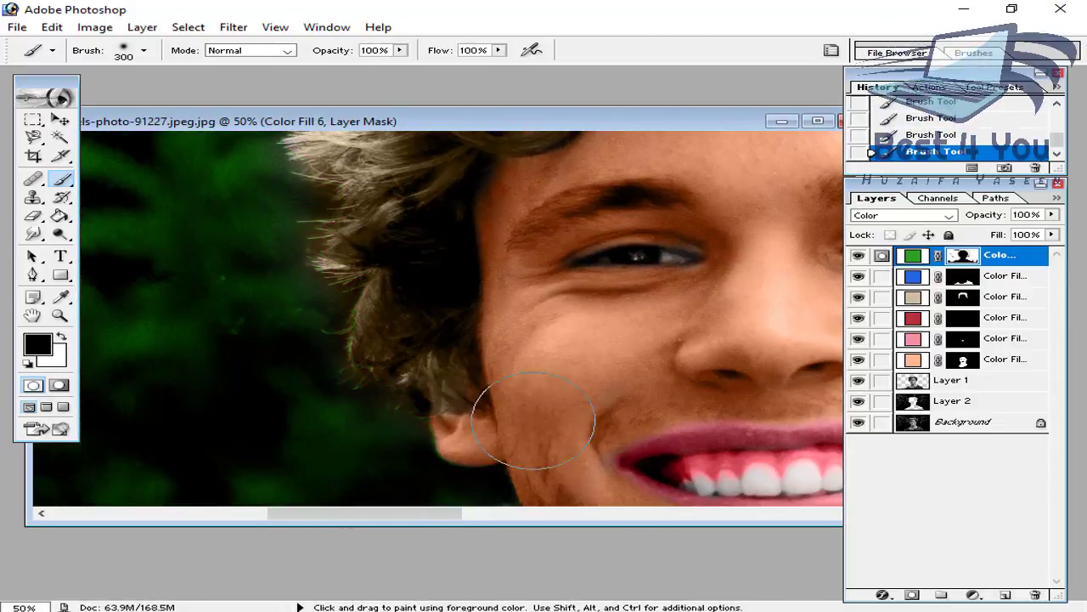
pyautogui.hotkey('ctrl', '-')
pyautogui.hotkey('ctrl', '-')
pyautogui.hotkey('ctrl', '-')
pyautogui.hotkey('ctrl', '+')
pyautogui.hotkey('ctrl', '-')
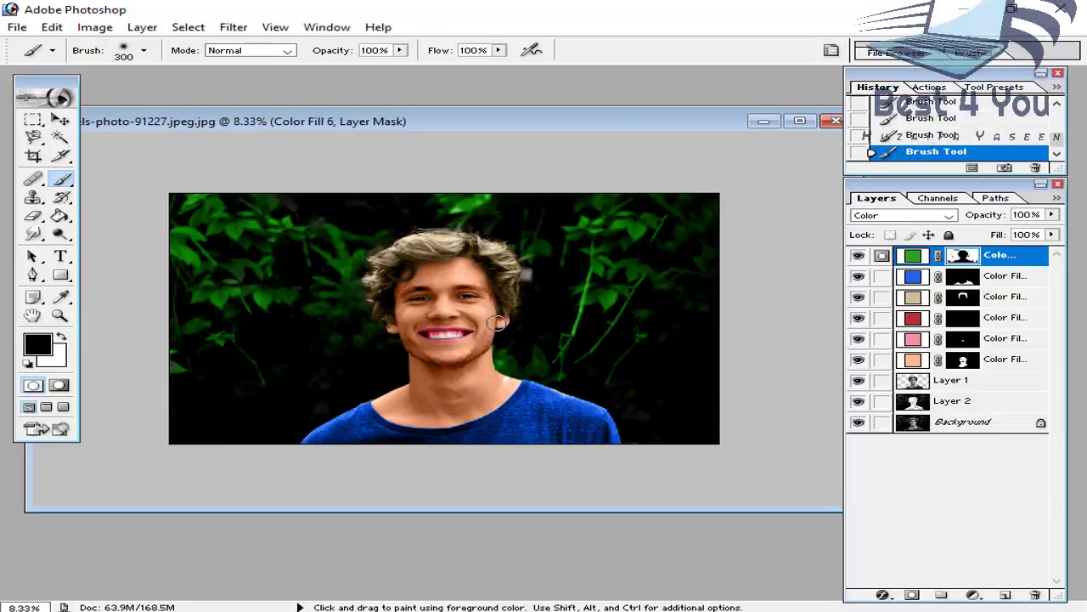
# Begin saving the image as a JPEG copy in the old folder, declining to replace the existing pexels-photo-91227.jpg.
pyautogui.click(18, 28)
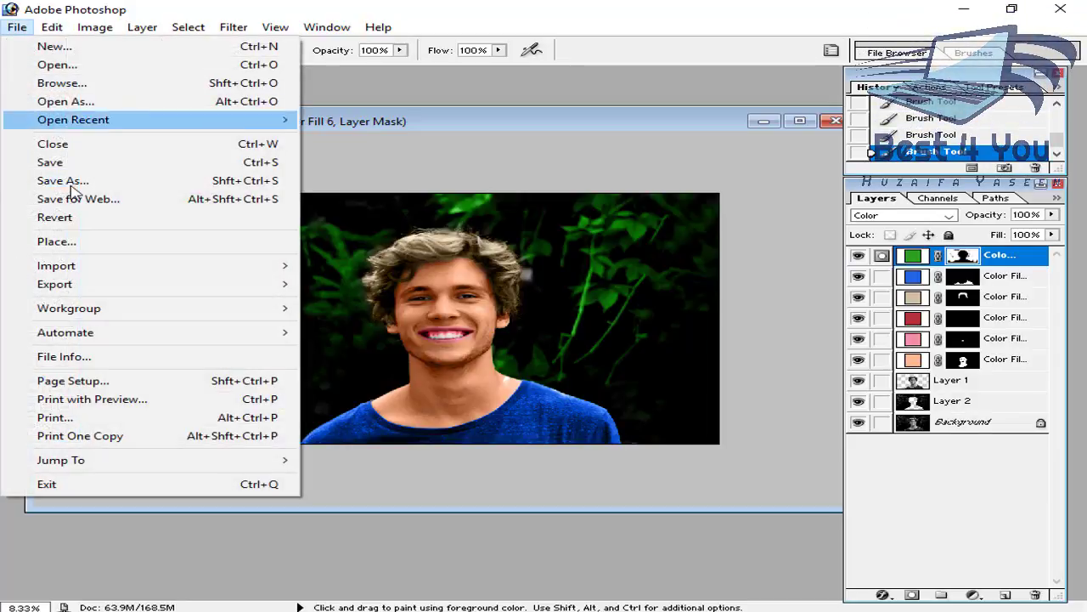
pyautogui.click(73, 180)
pyautogui.click(367, 202)
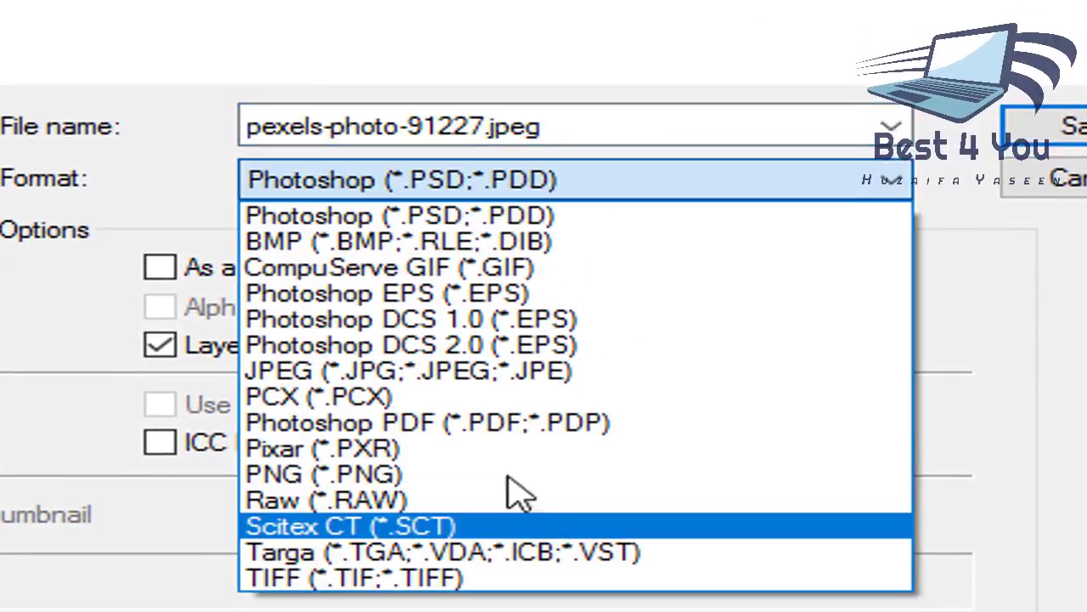
pyautogui.click(461, 380)
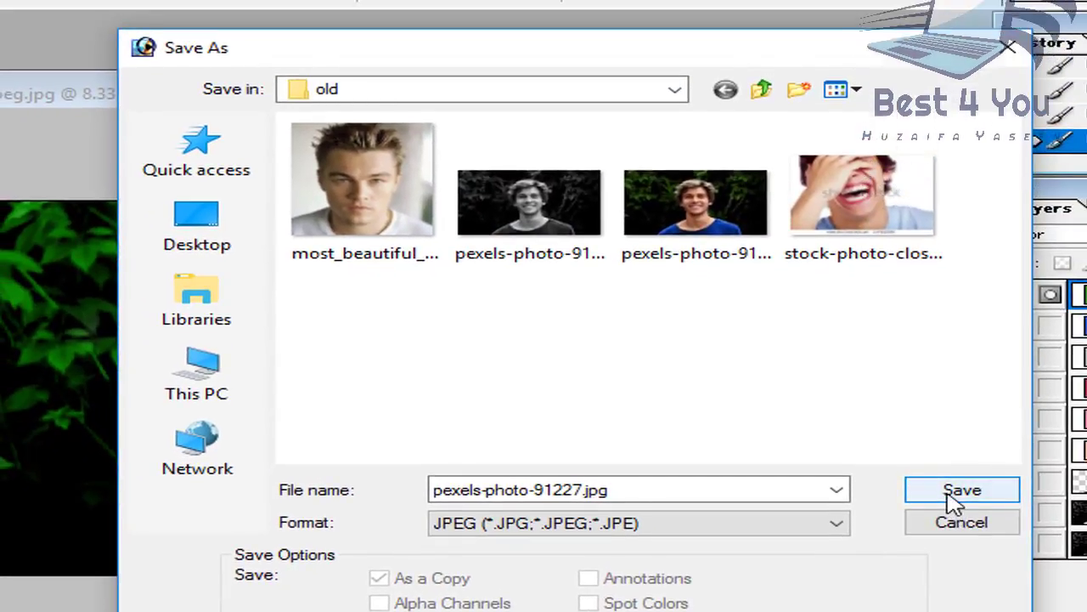
pyautogui.click(956, 500)
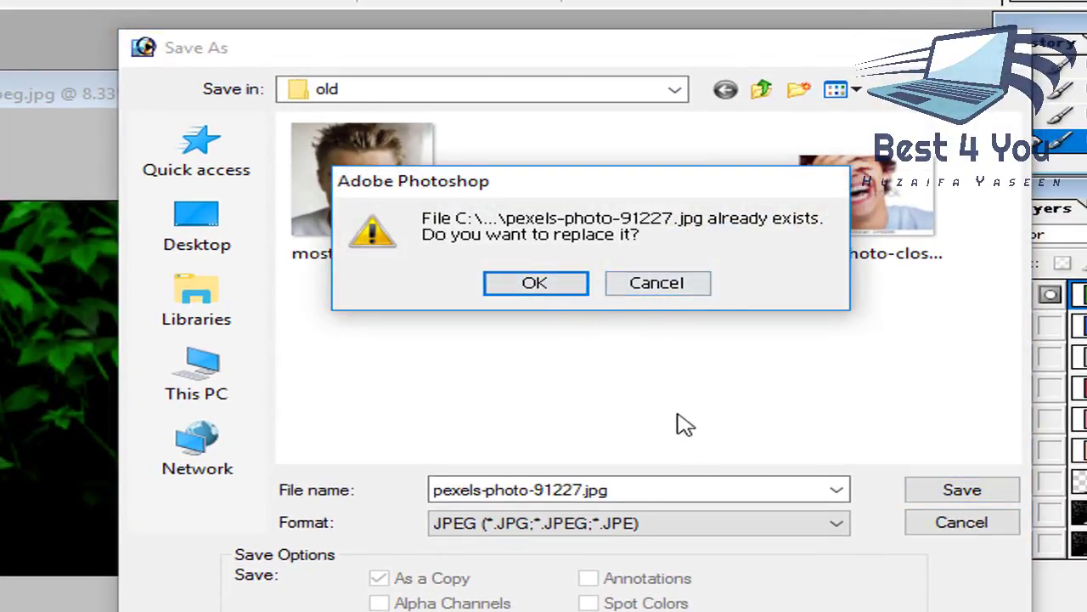
pyautogui.click(669, 285)
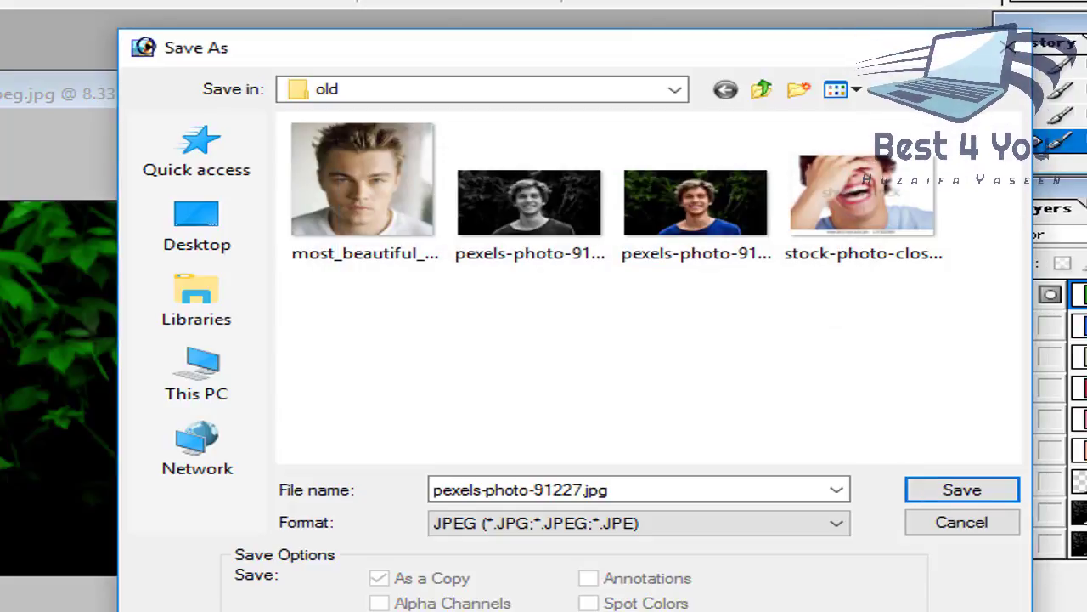
# Rename the copy as pexels-391227.jpg and save it at Maximum quality 12 in Progressive format with 3 scans.
pyautogui.click(484, 498)
pyautogui.doubleClick(486, 498)
pyautogui.click(497, 495)
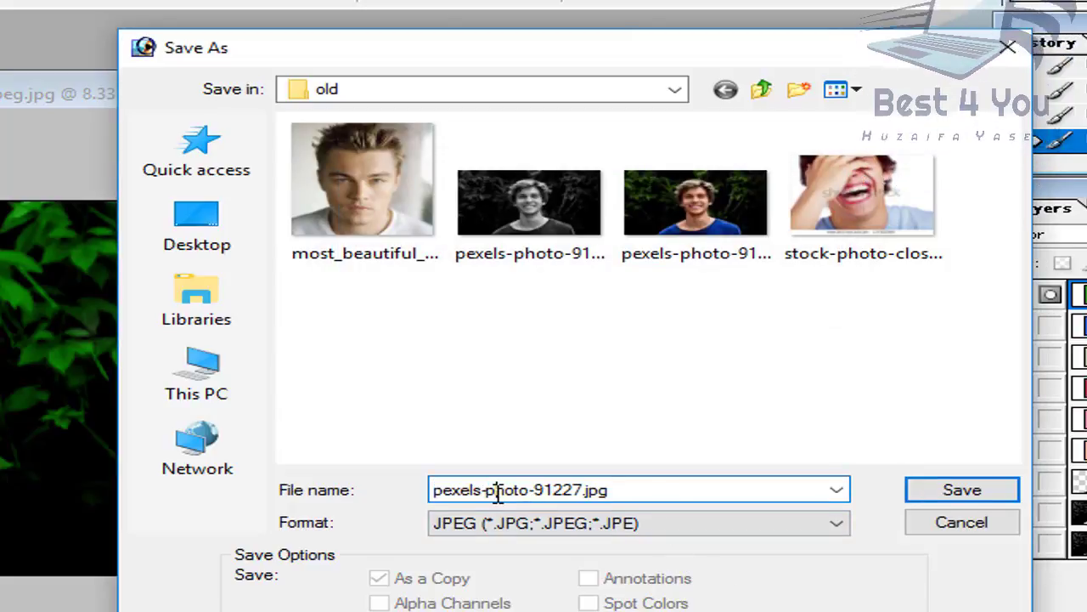
pyautogui.doubleClick(497, 496)
pyautogui.write('3')
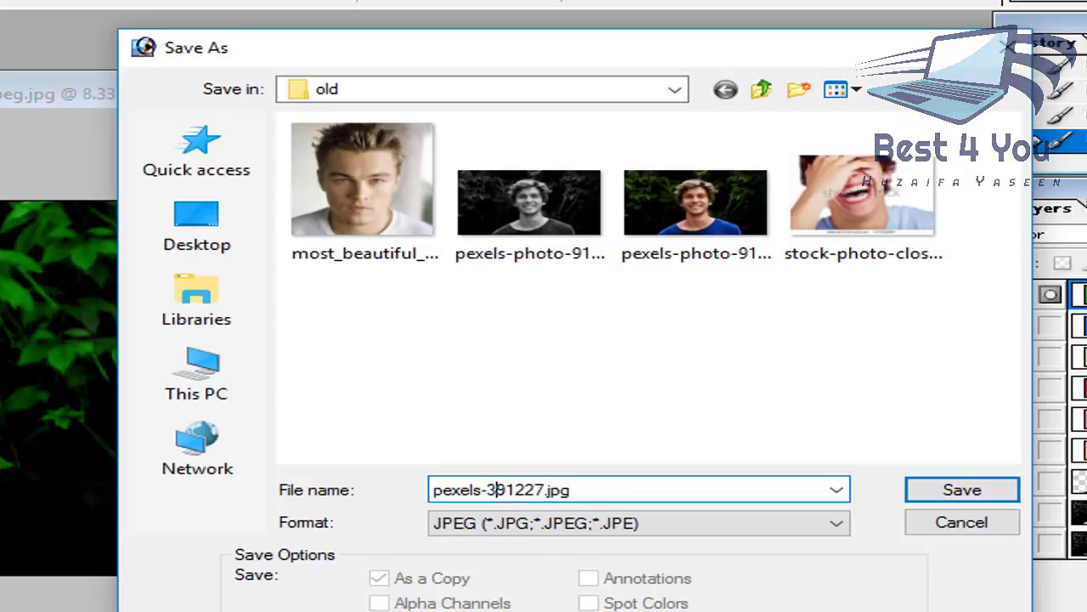
pyautogui.click(938, 488)
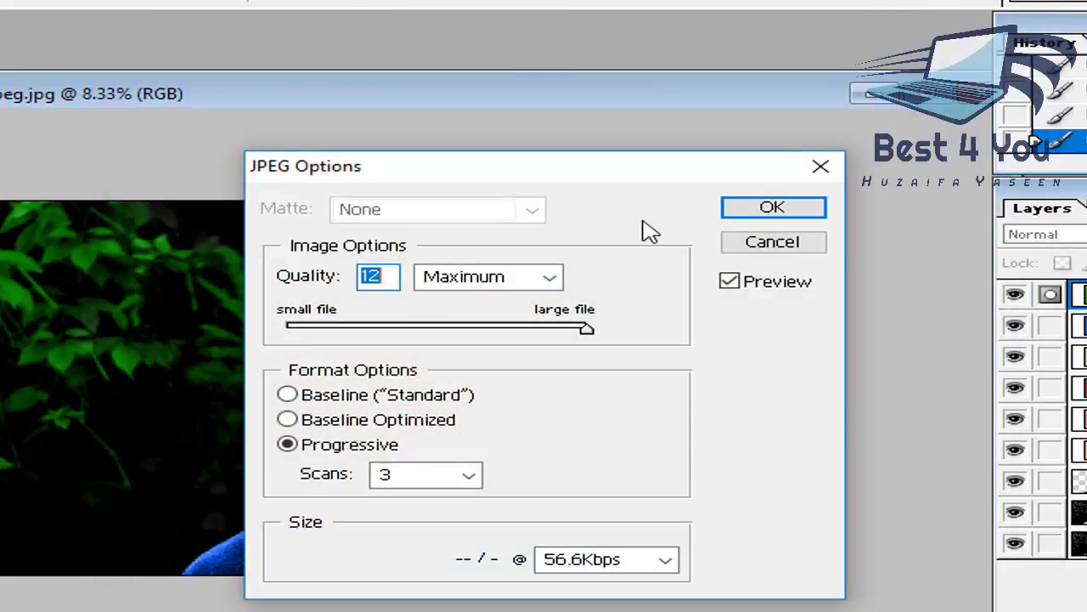
pyautogui.click(761, 206)
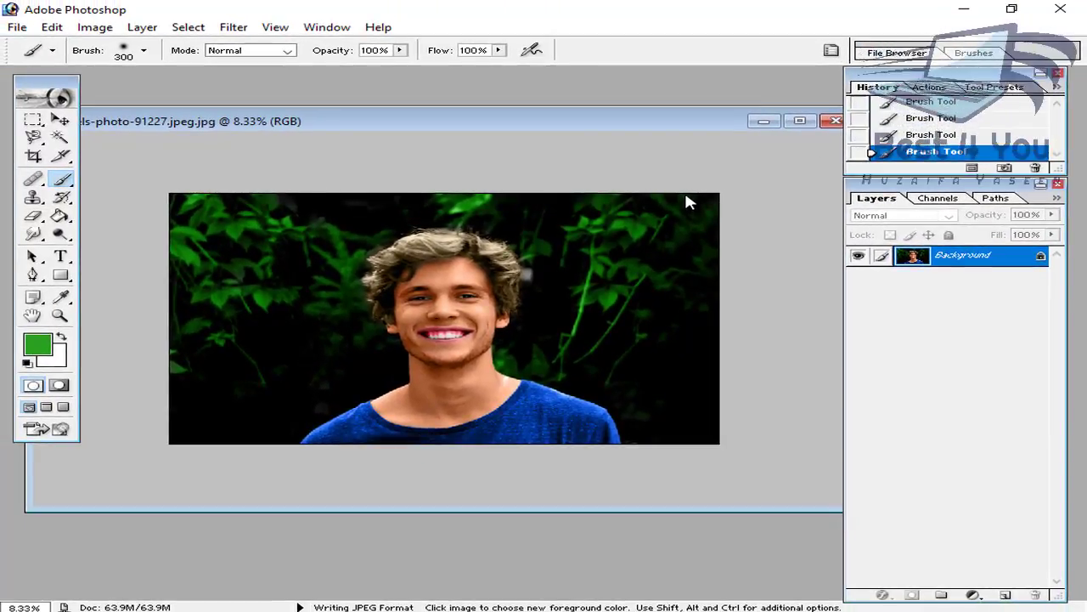